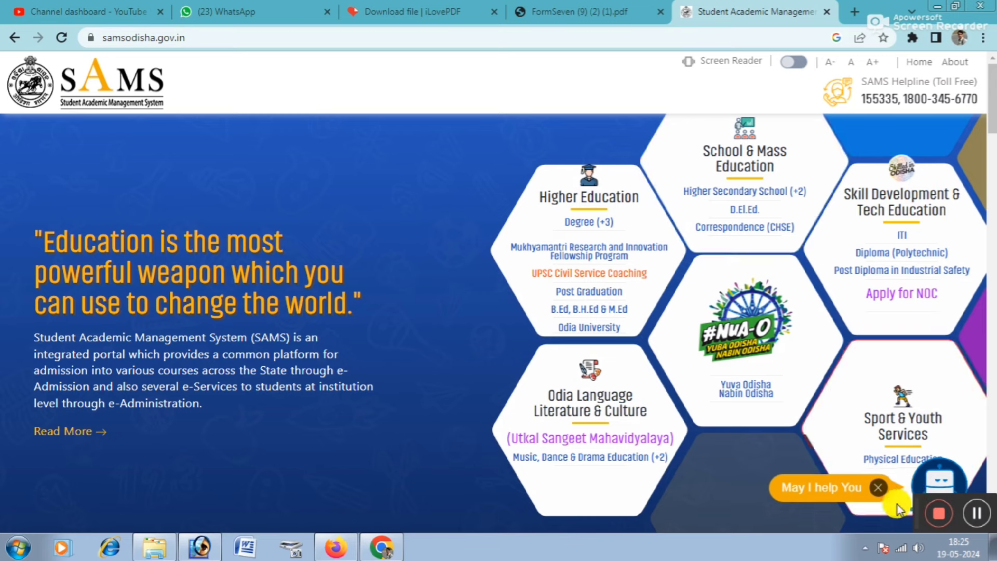
Step: Open the Post Graduation (CPET-2024) admission portal from samsodisha.gov.in in a new tab
left_click(125, 39)
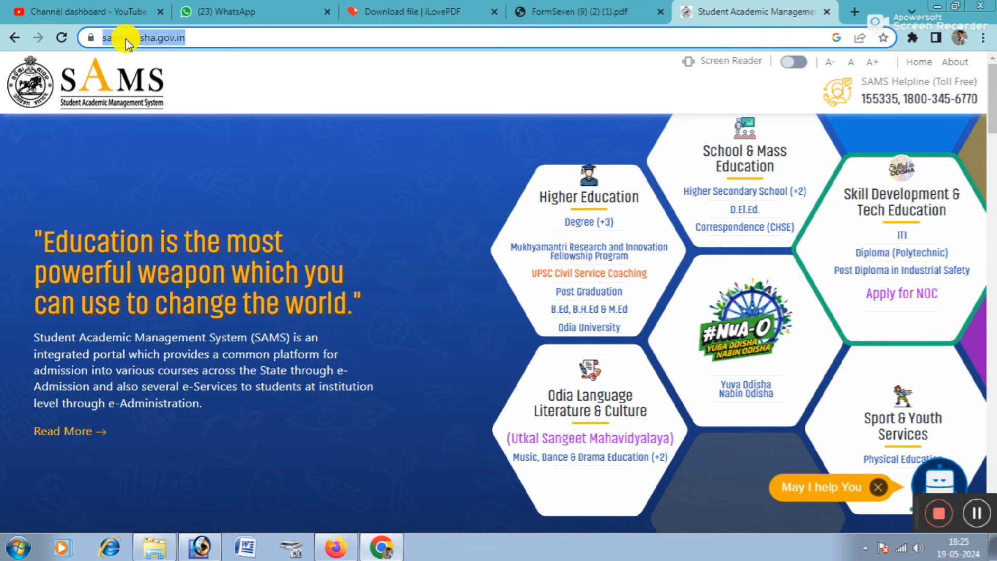
left_click(210, 154)
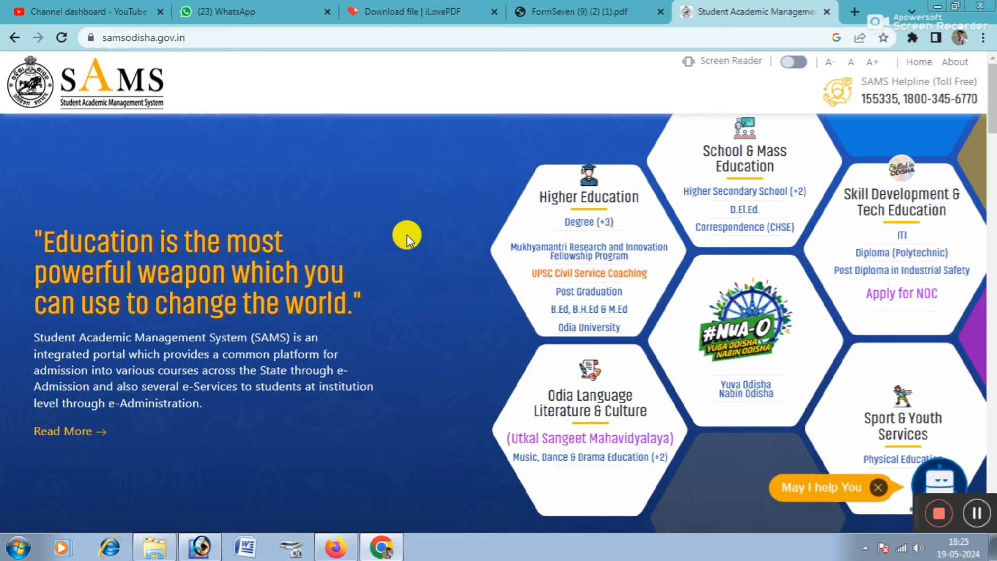
left_click(606, 292)
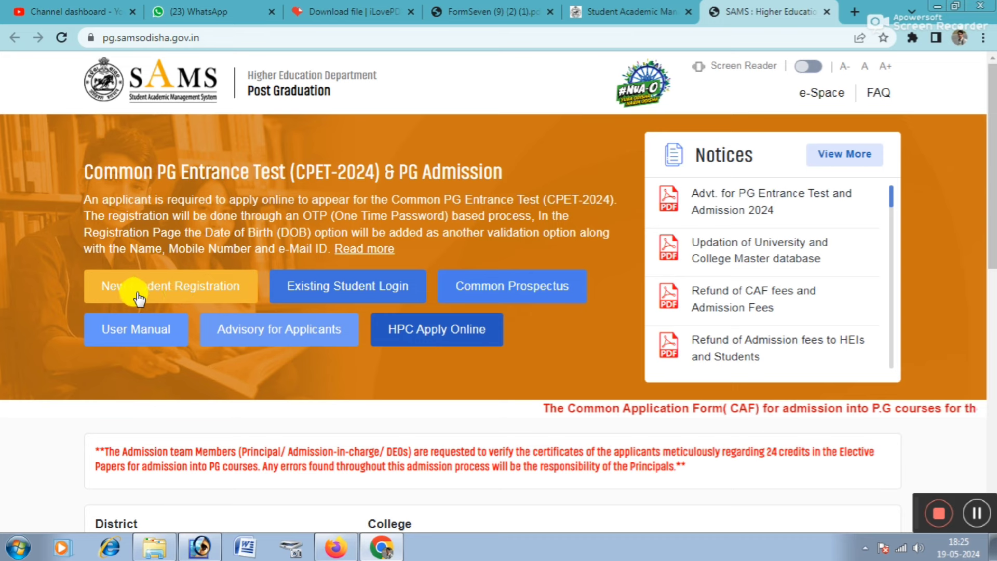
Step: Start a new student registration and go through the name, mobile, email and date-of-birth fields
left_click(185, 291)
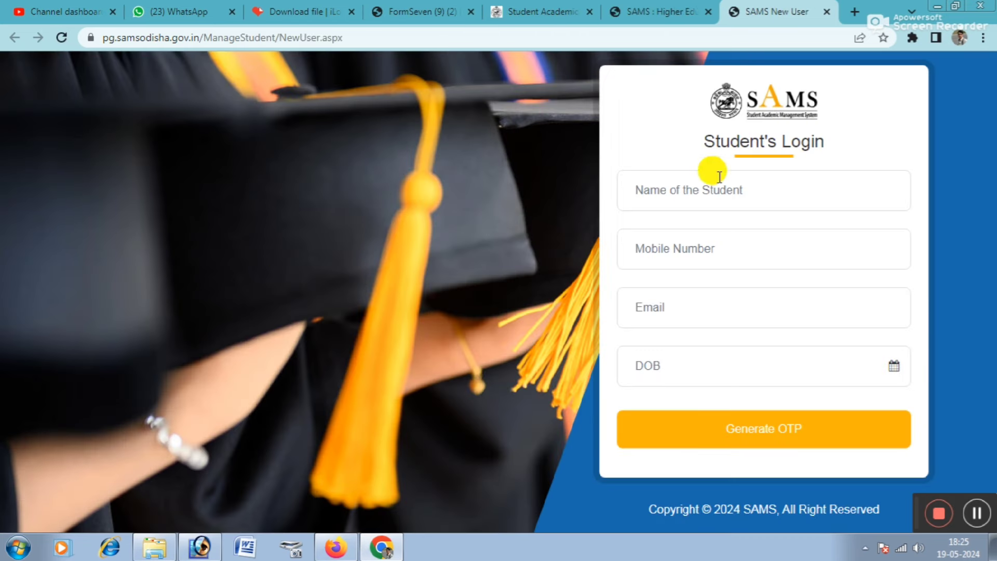
left_click(667, 197)
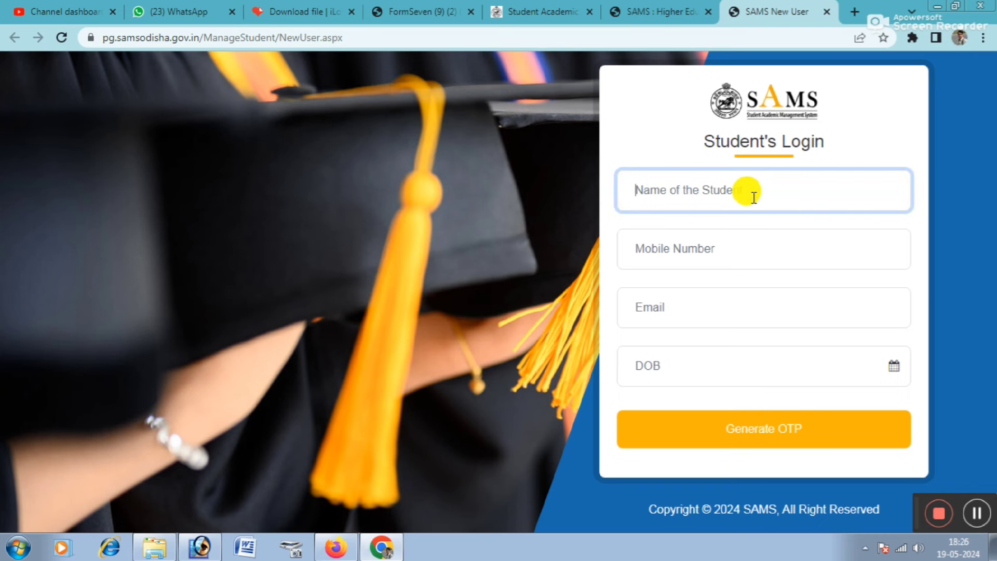
left_click(675, 252)
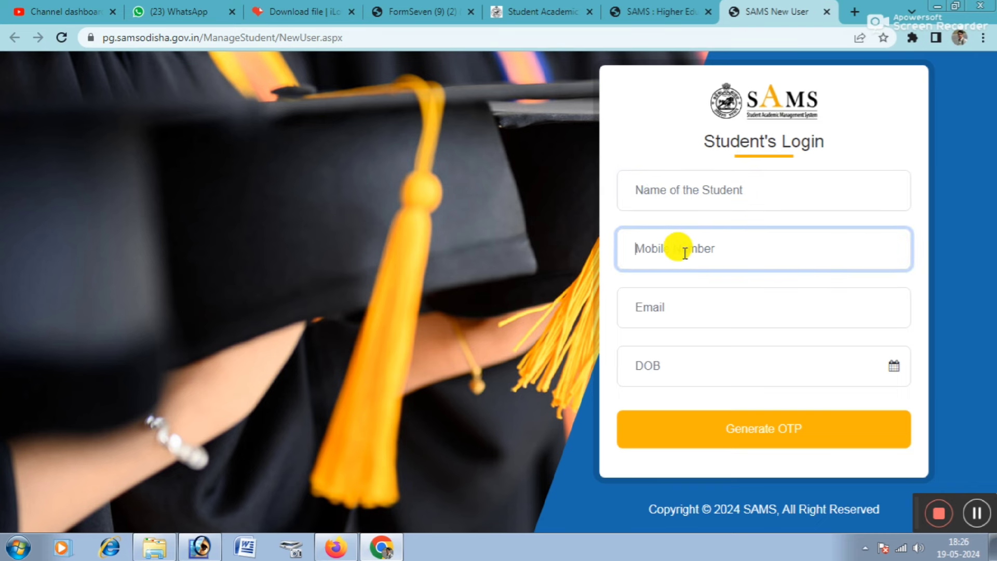
left_click(667, 316)
left_click(668, 373)
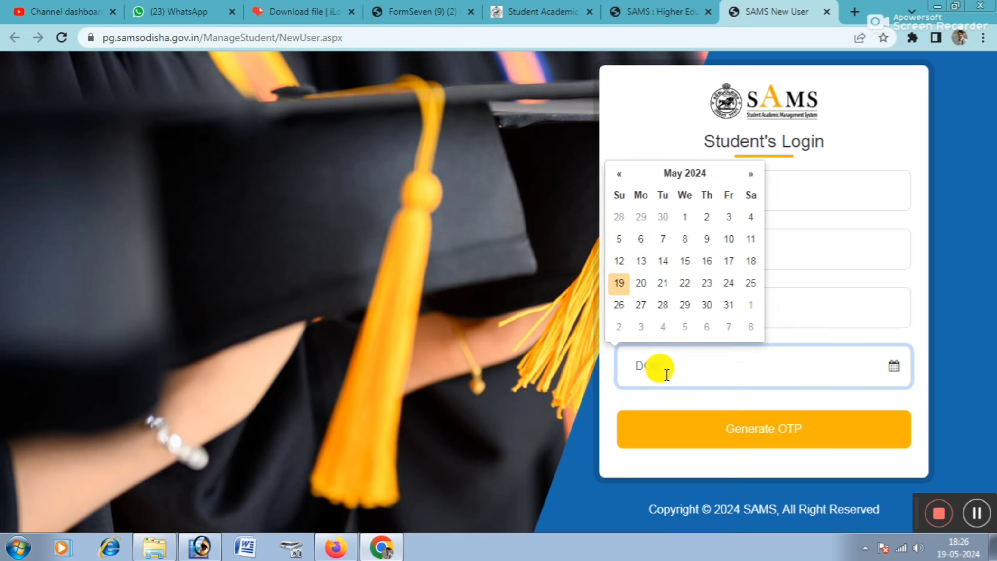
left_click(588, 418)
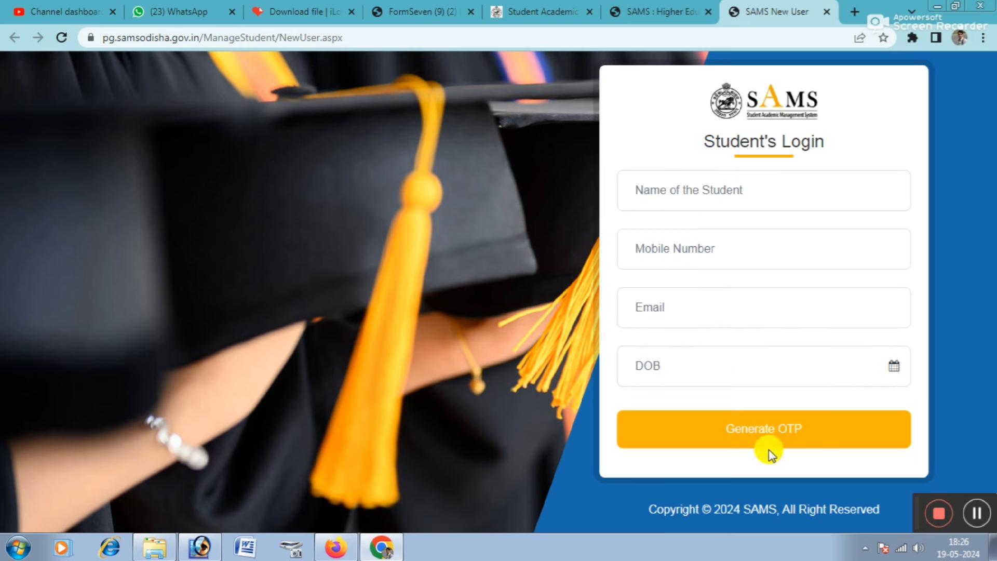
Step: Generate an OTP and enter the received verification code
left_click(805, 441)
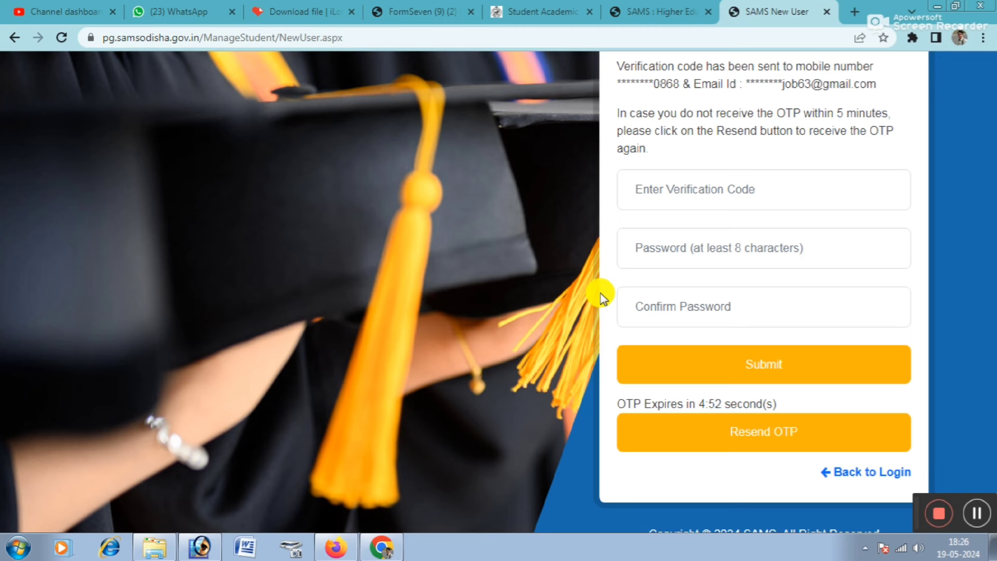
left_click(688, 179)
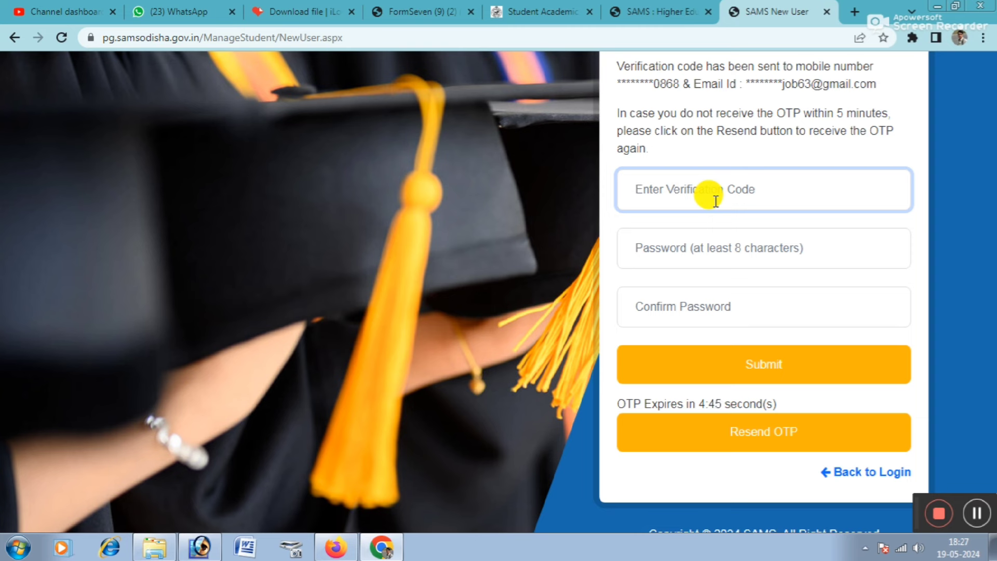
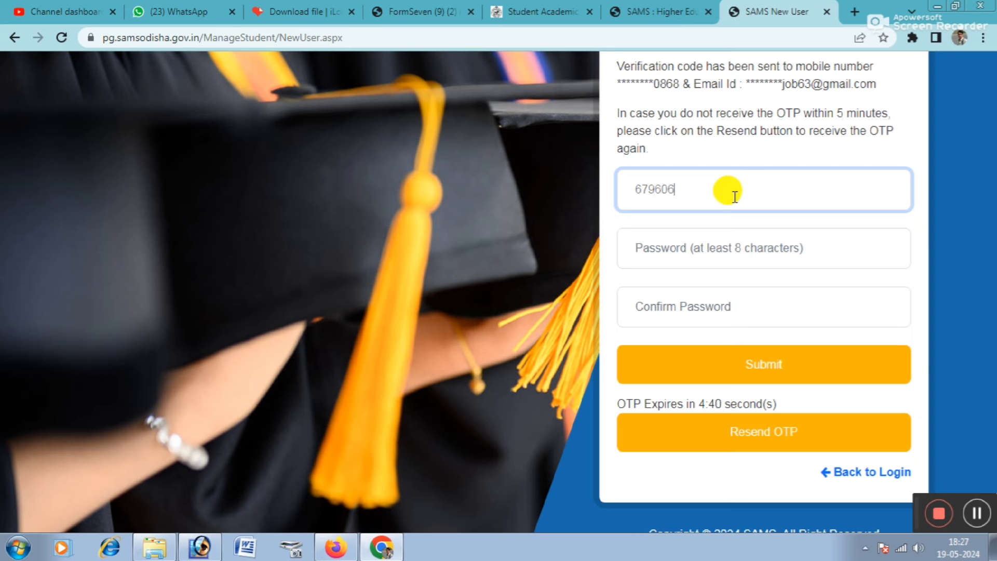
Step: Set and confirm the account password, then submit the registration
left_click(686, 247)
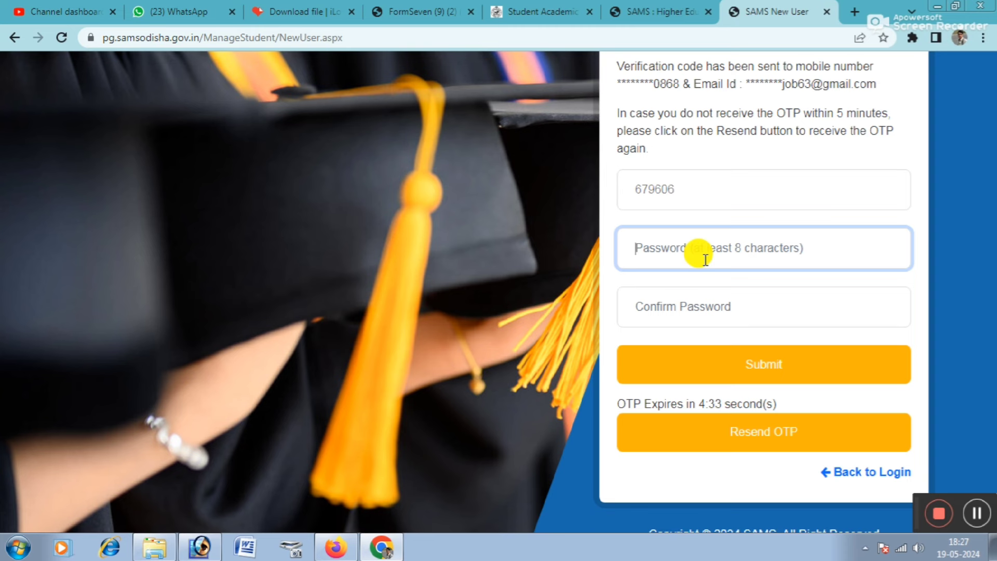
type("*")
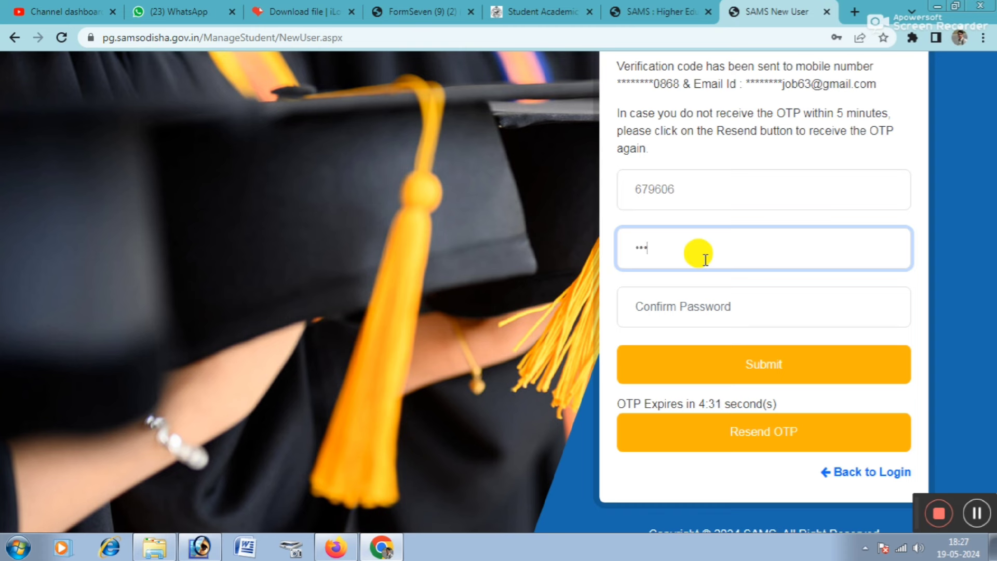
key("BackSpace")
key("BackSpace")
key("BackSpace")
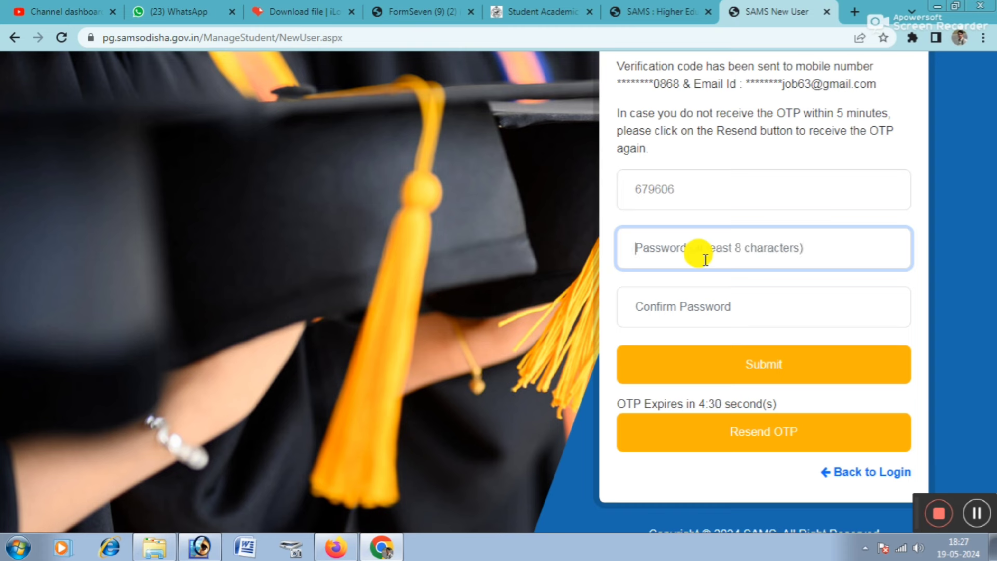
type("*")
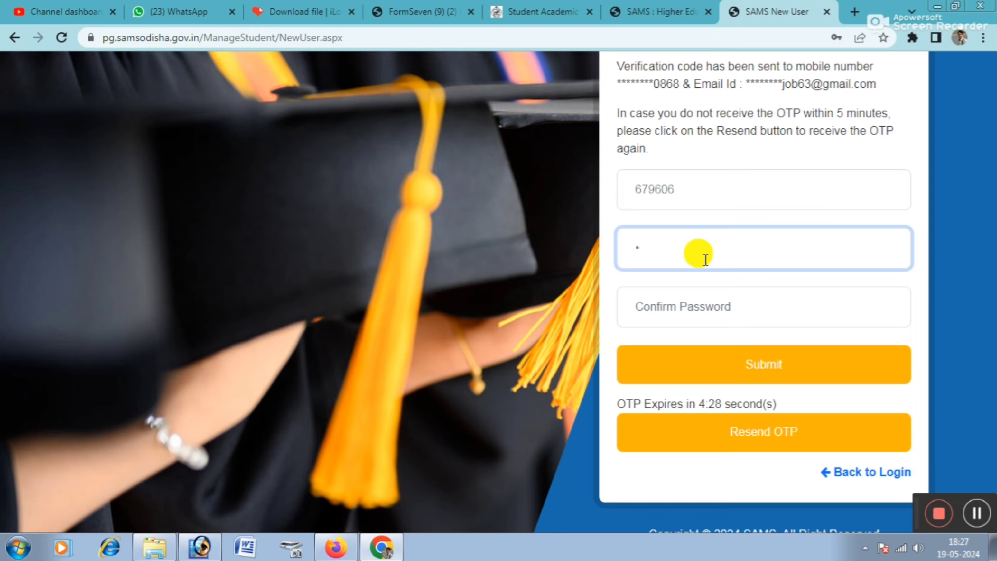
key("BackSpace")
type("*")
left_click(708, 296)
type("*")
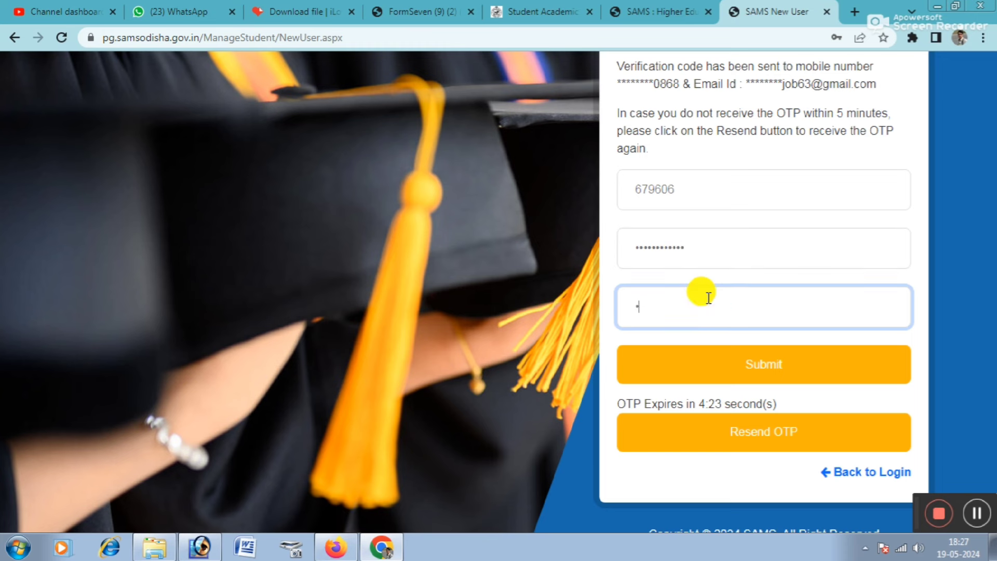
type("********")
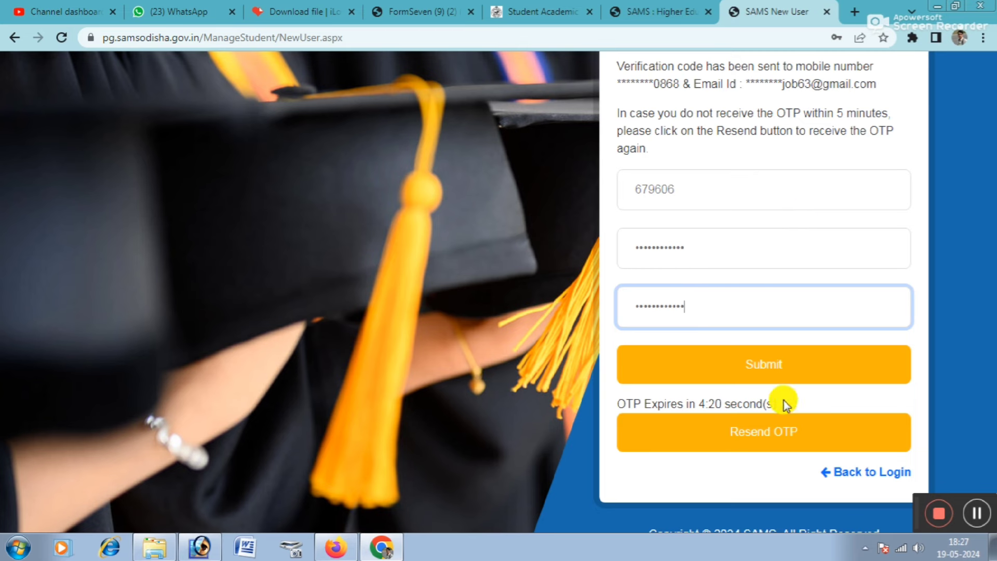
left_click(773, 369)
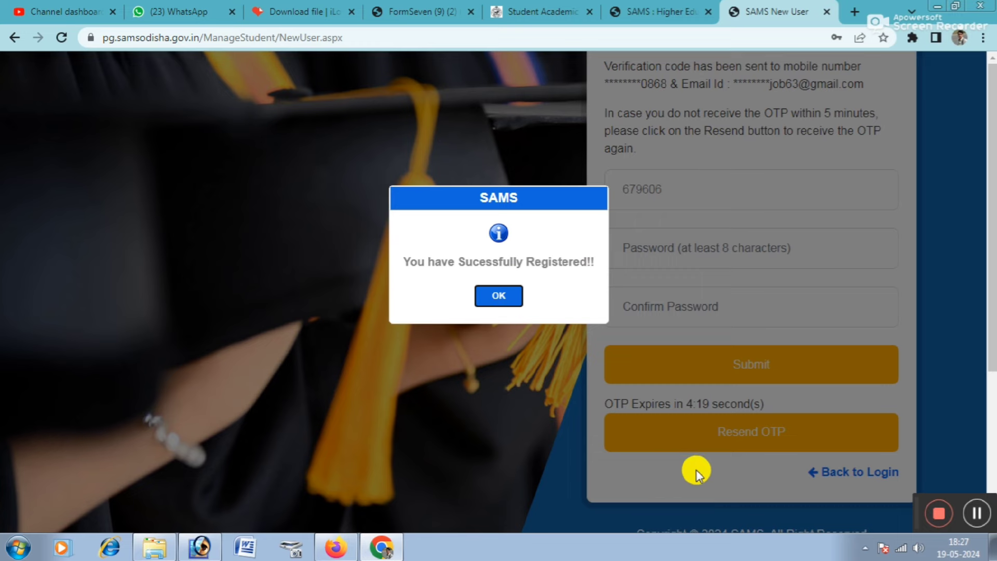
left_click_drag(403, 262, 600, 263)
Step: Log in with mobile number, password and captcha, then dismiss the CAF instructions popup
left_click(498, 296)
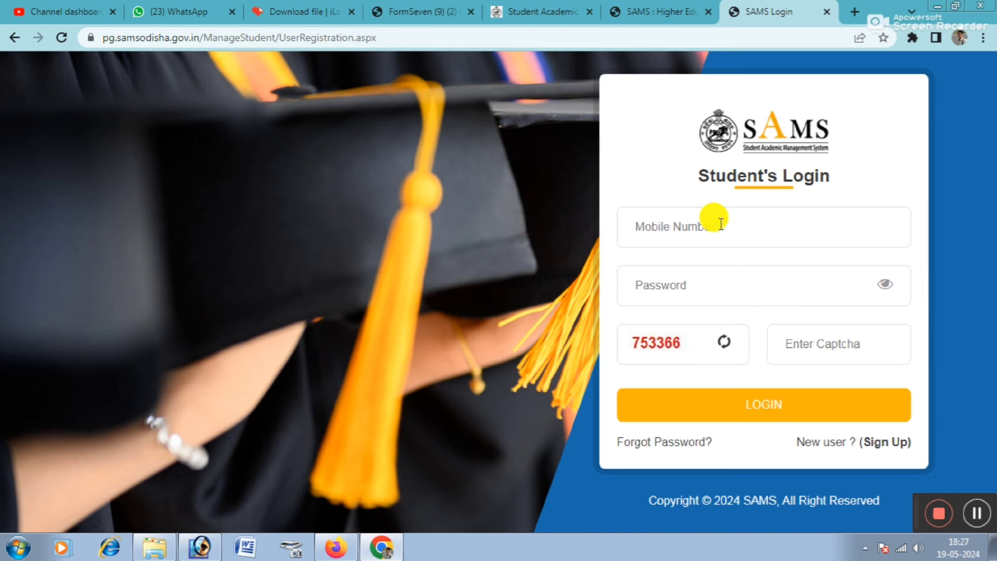
left_click(712, 285)
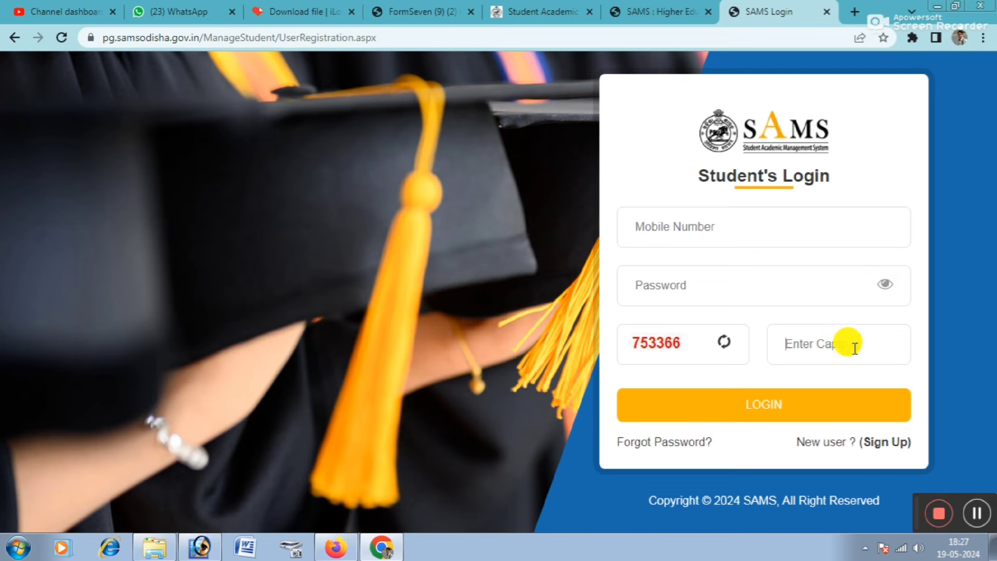
key("Tab")
left_click(739, 402)
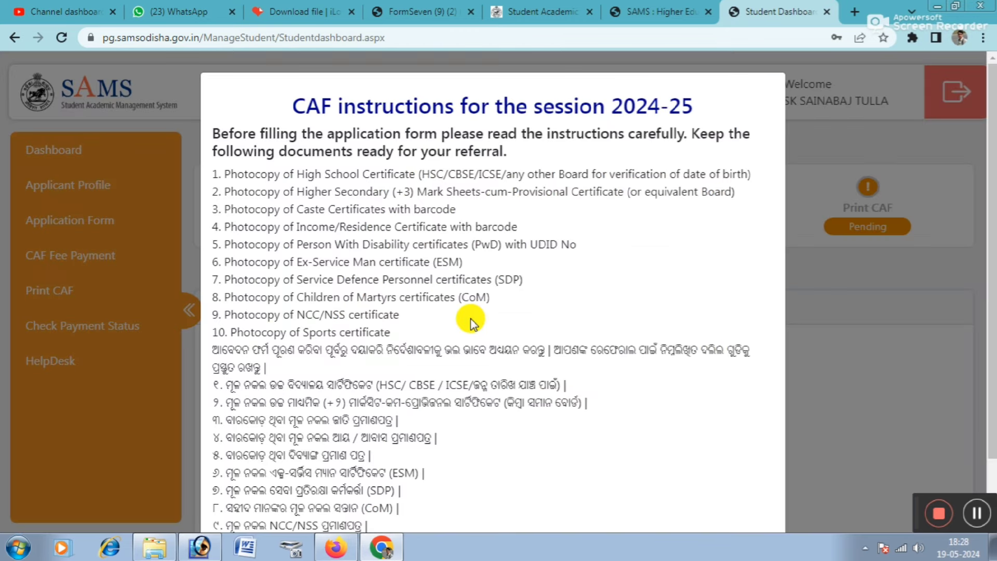
scroll(585, 210, "down", 2)
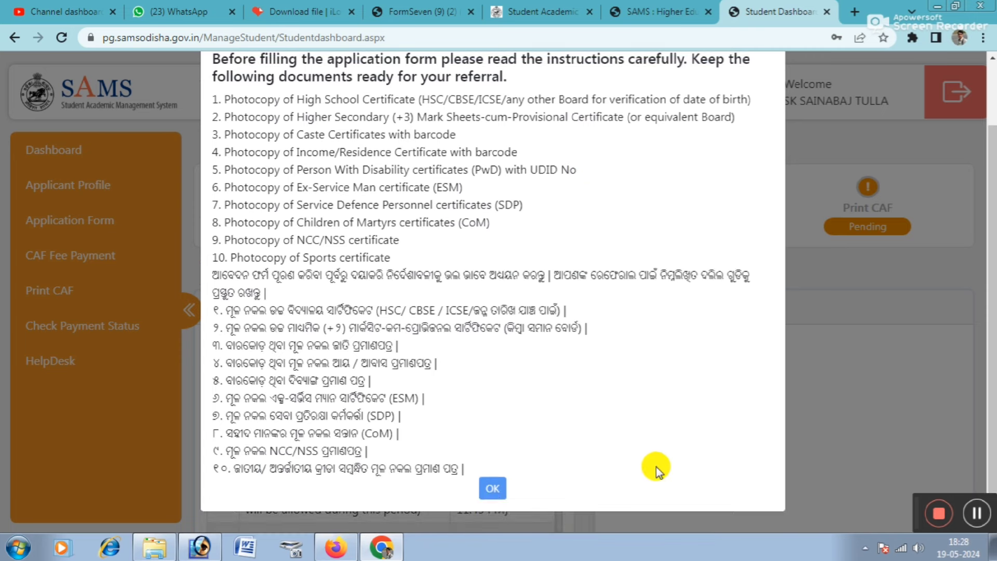
left_click(497, 492)
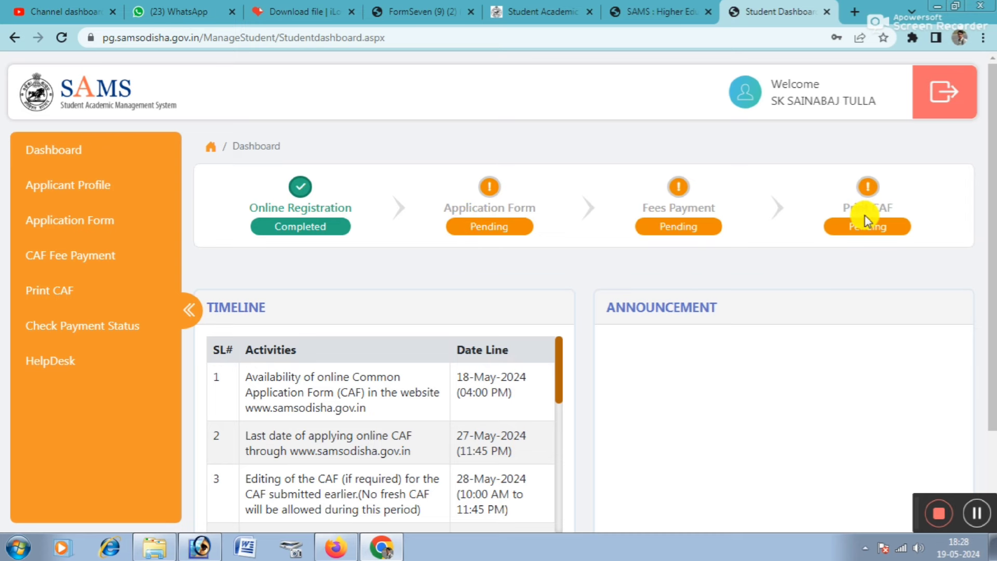
mouse_move(562, 369)
left_mouse_down()
mouse_move(562, 382)
mouse_move(557, 367)
left_mouse_up()
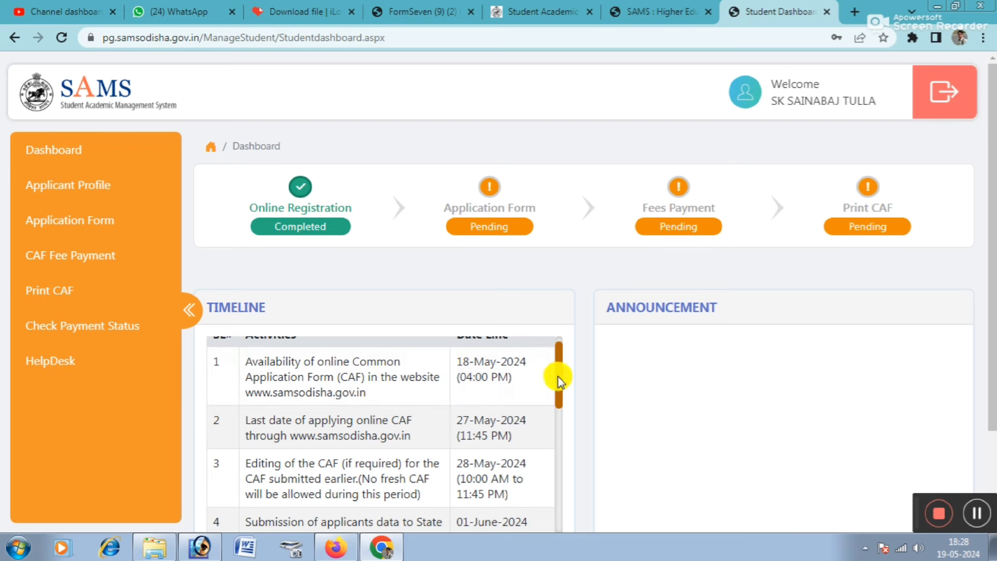
left_click_drag(556, 379, 558, 395)
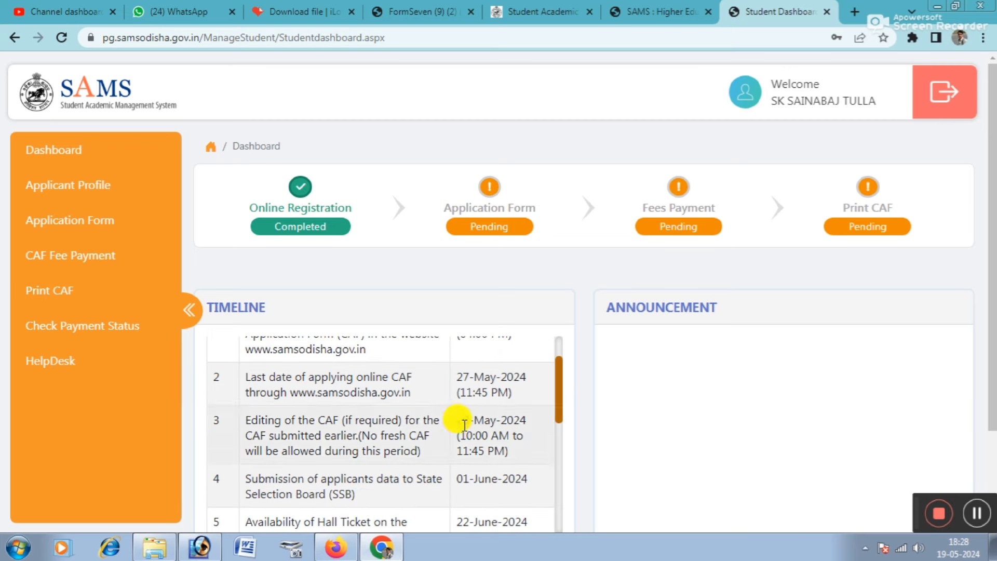
left_click_drag(455, 418, 513, 450)
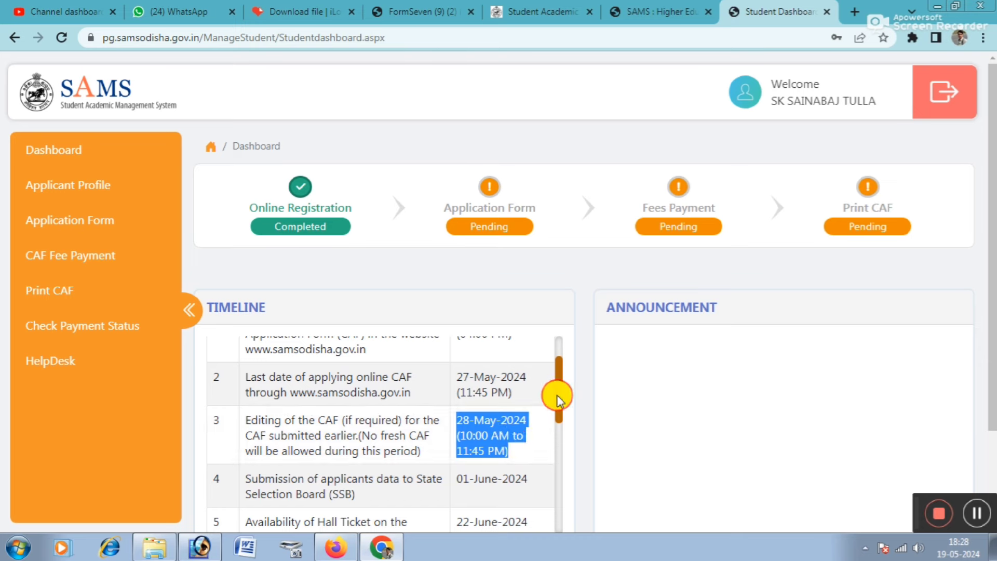
left_click_drag(556, 395, 558, 436)
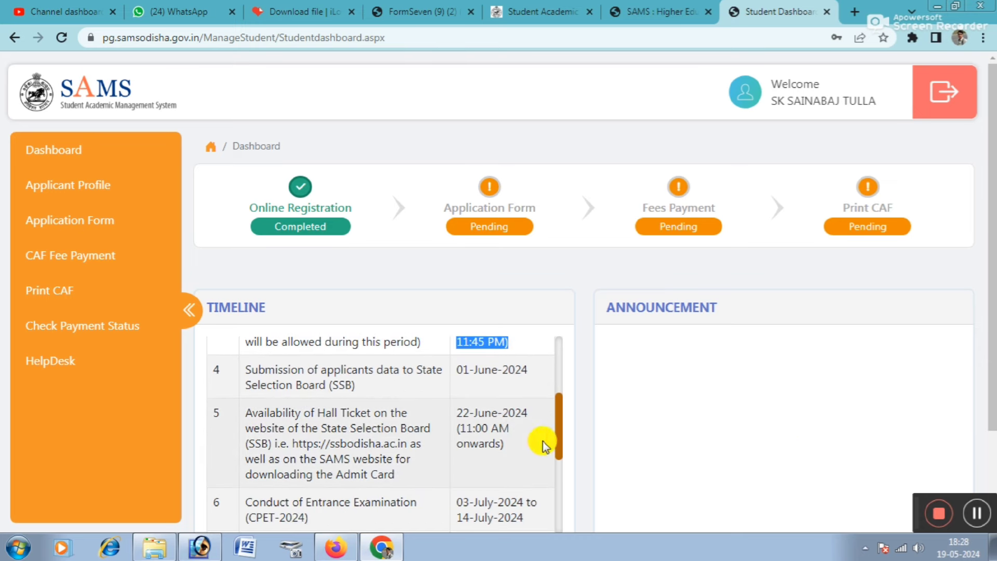
left_click_drag(556, 431, 587, 372)
Step: Decline filling the form via DigiLocker and review the applicant, father and mother name fields
left_click(640, 378)
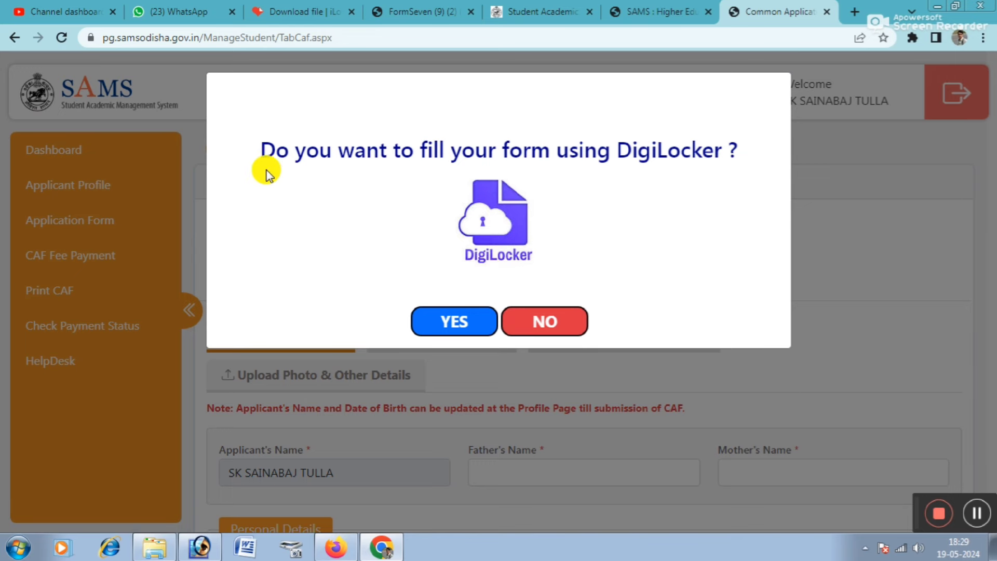
left_click_drag(260, 153, 745, 163)
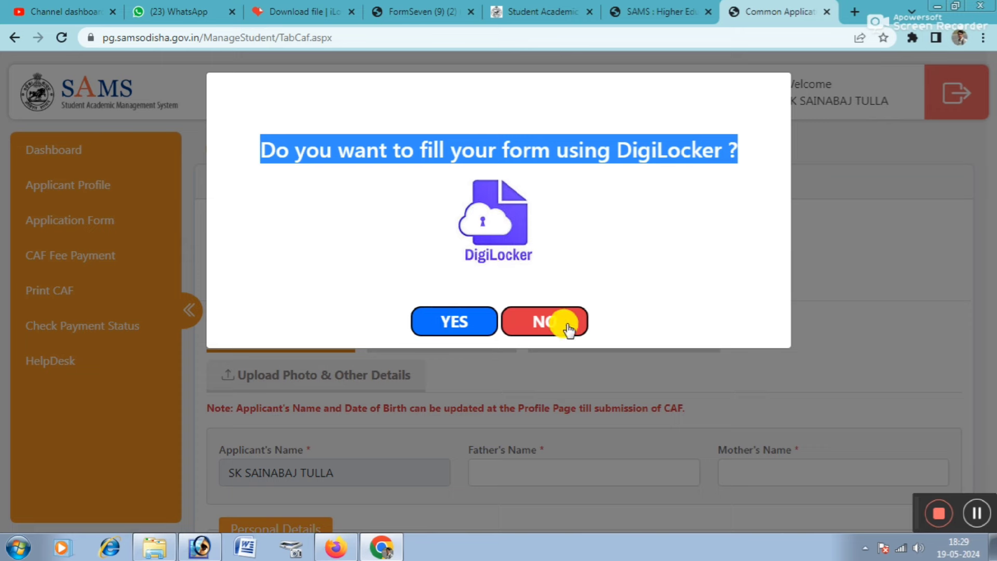
left_click(544, 320)
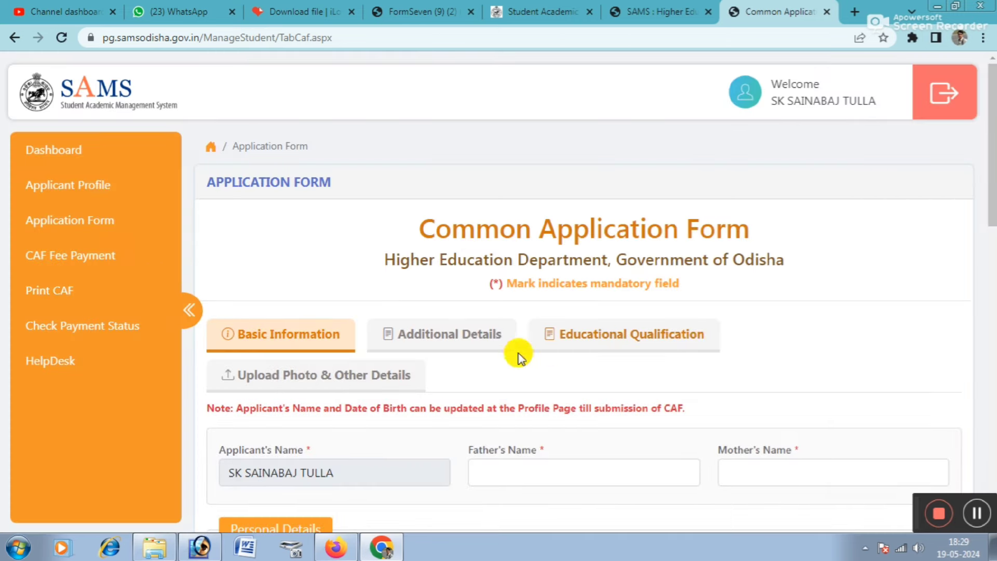
scroll(449, 288, "down", 4)
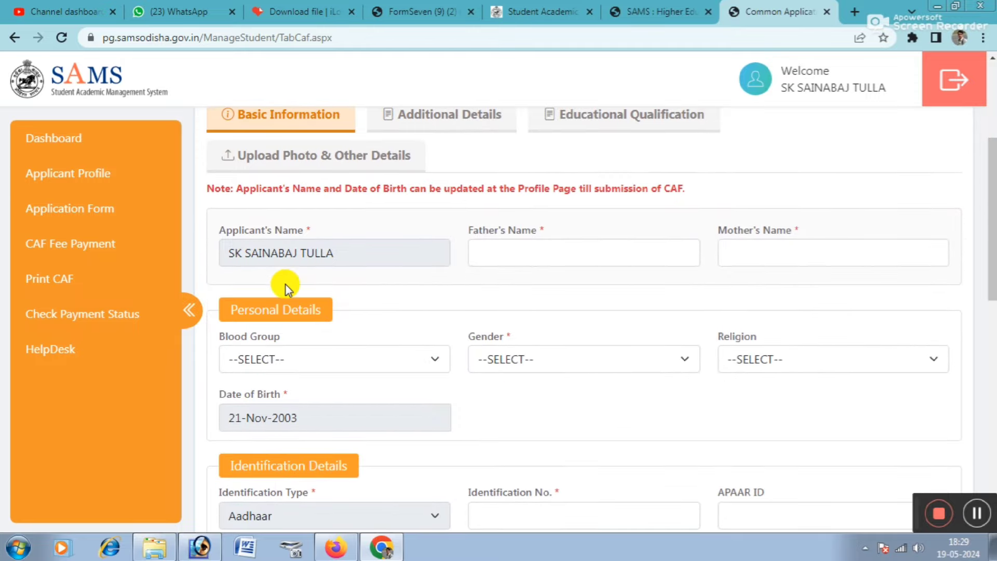
left_click_drag(218, 248, 344, 251)
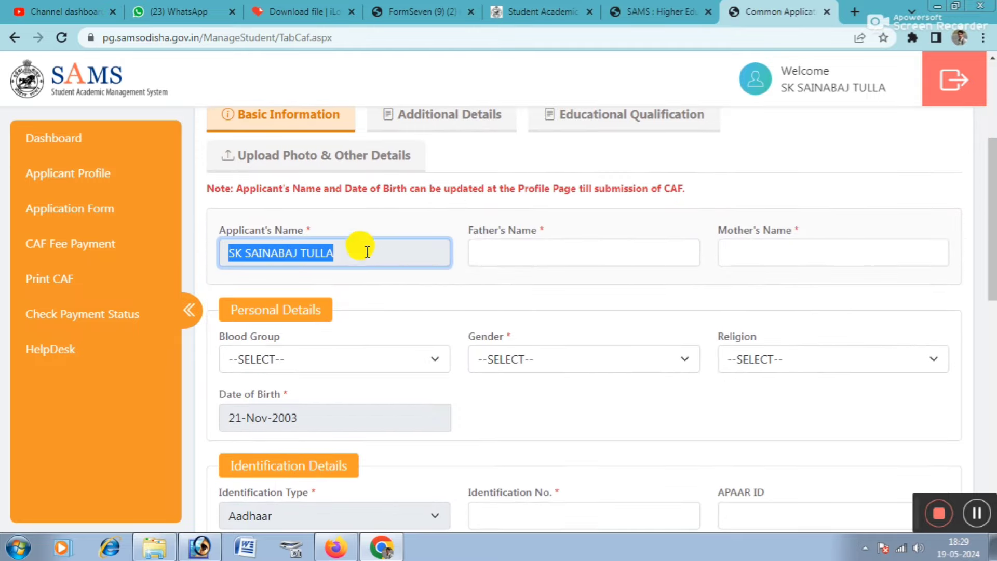
left_click(492, 240)
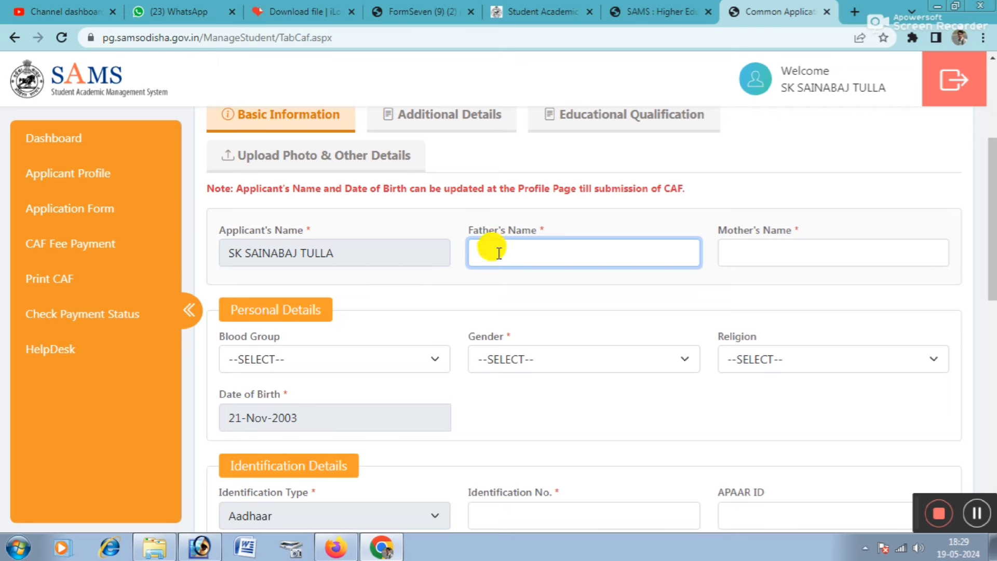
left_click(736, 247)
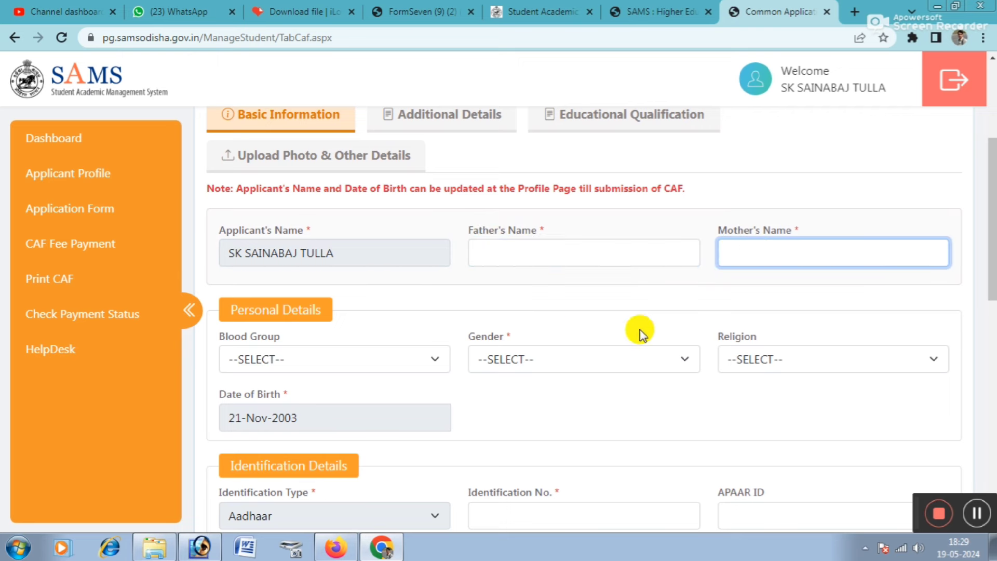
left_click(578, 305)
scroll(587, 296, "down", 1)
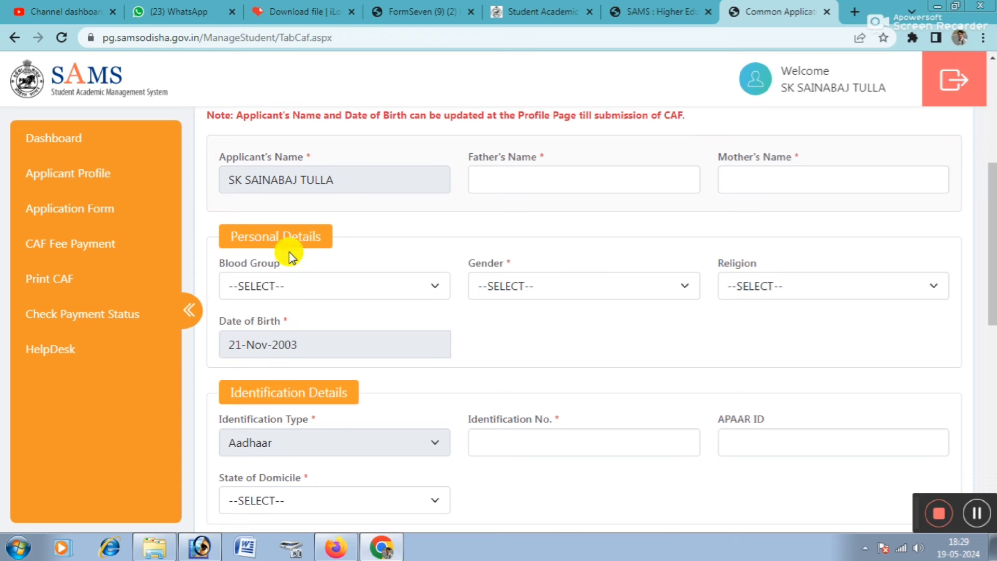
Step: Set blood group to B-, gender to MALE and religion to JAIN
left_click(307, 288)
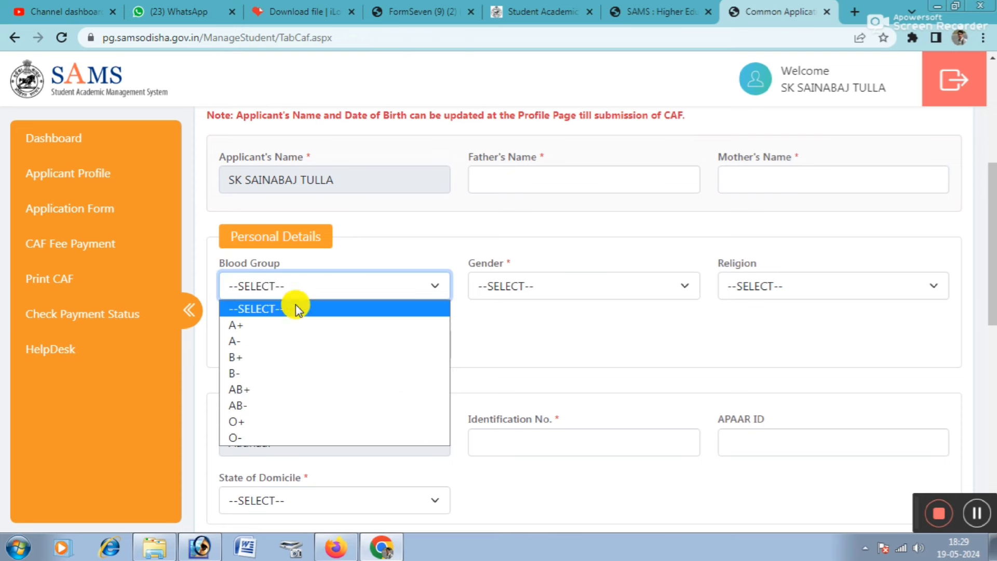
left_click(263, 373)
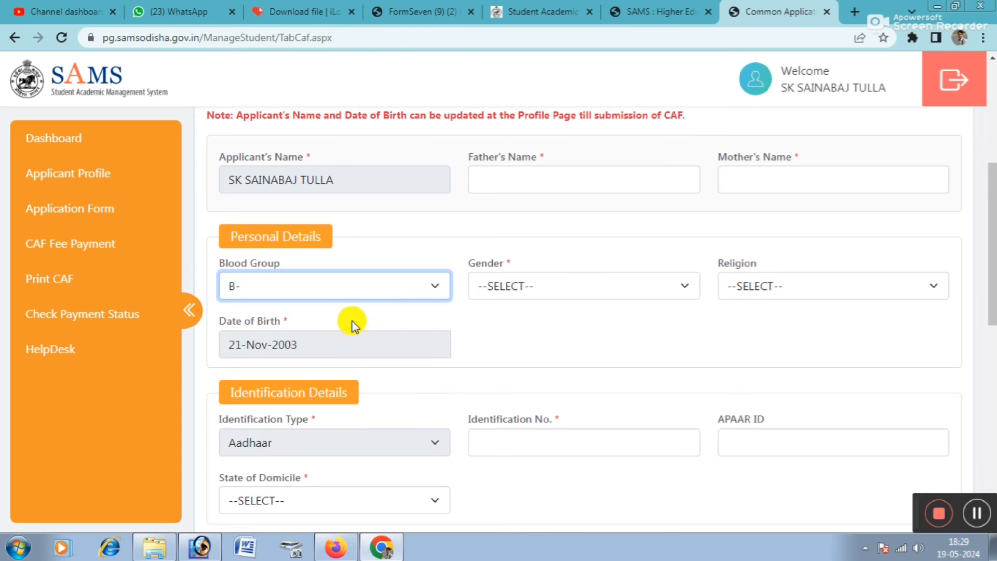
left_click(519, 286)
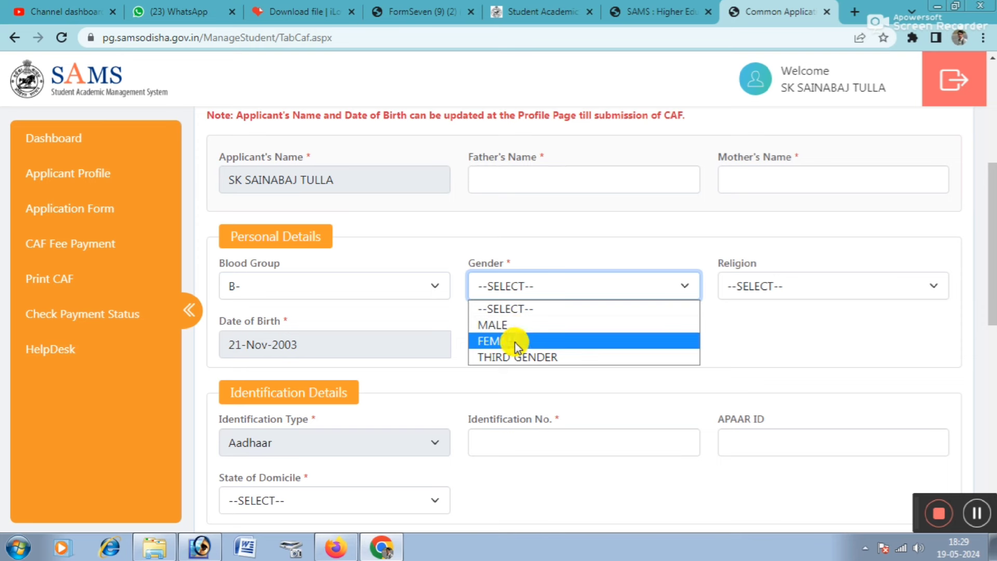
left_click(516, 327)
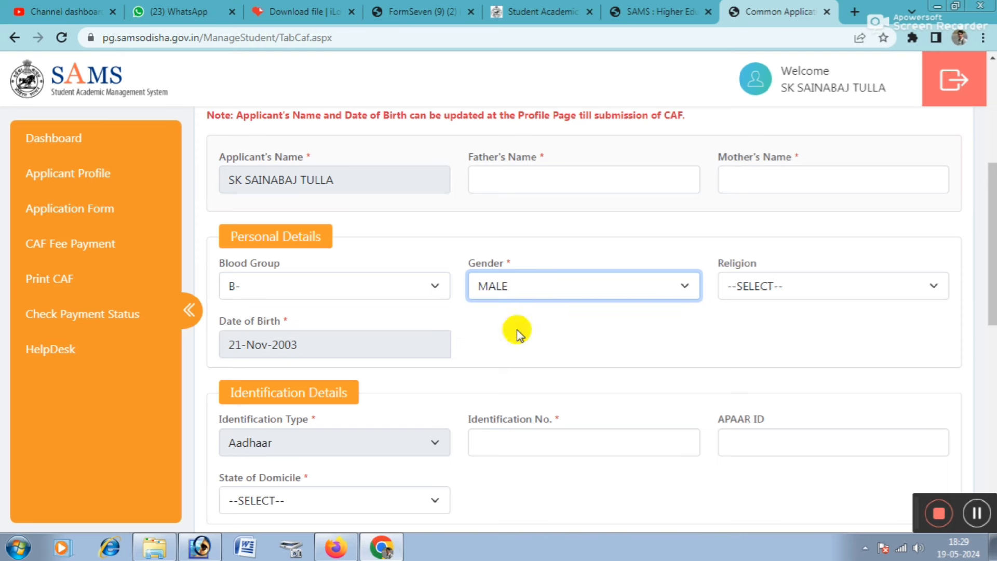
left_click(738, 286)
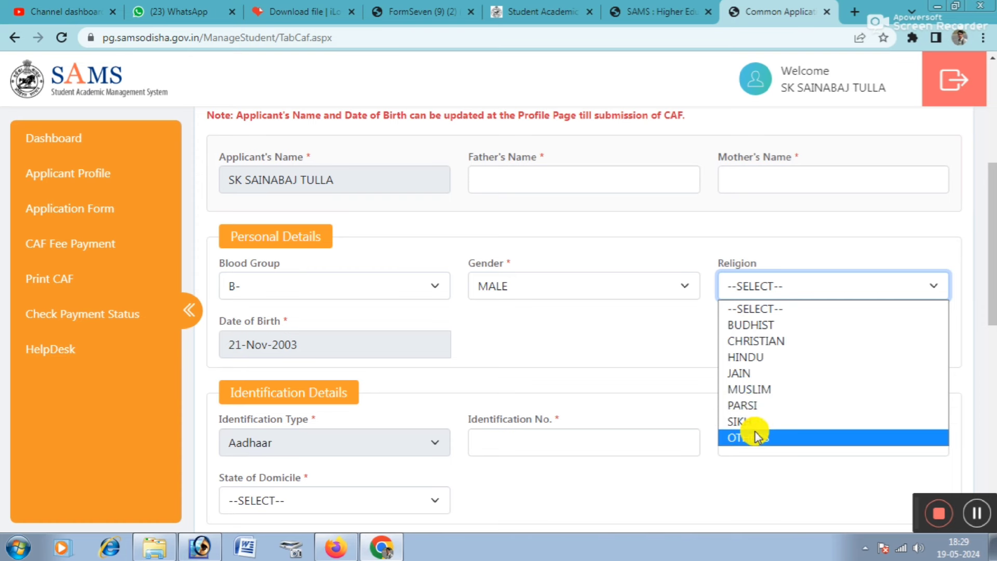
left_click(744, 389)
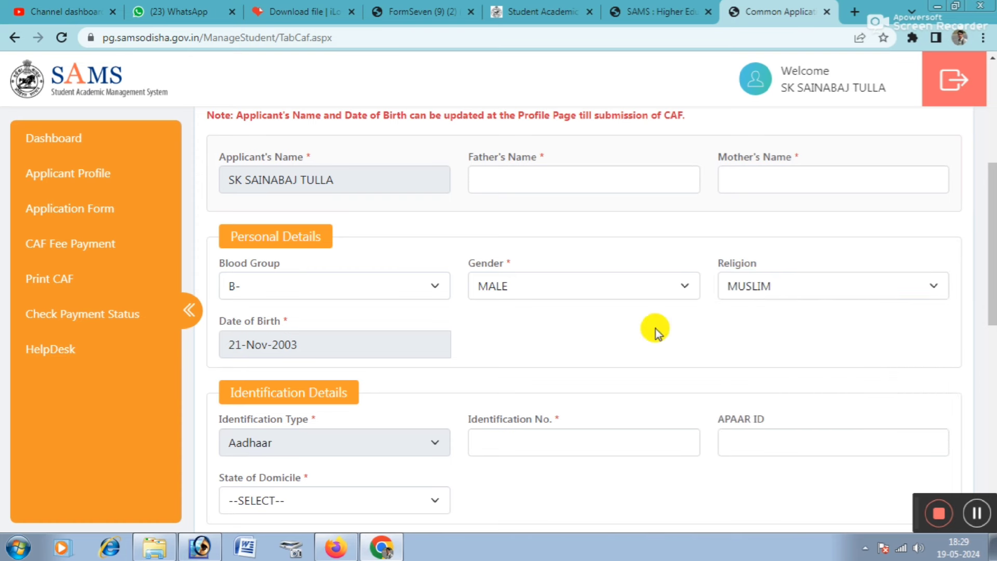
left_click(742, 286)
left_click(742, 372)
scroll(649, 307, "down", 3)
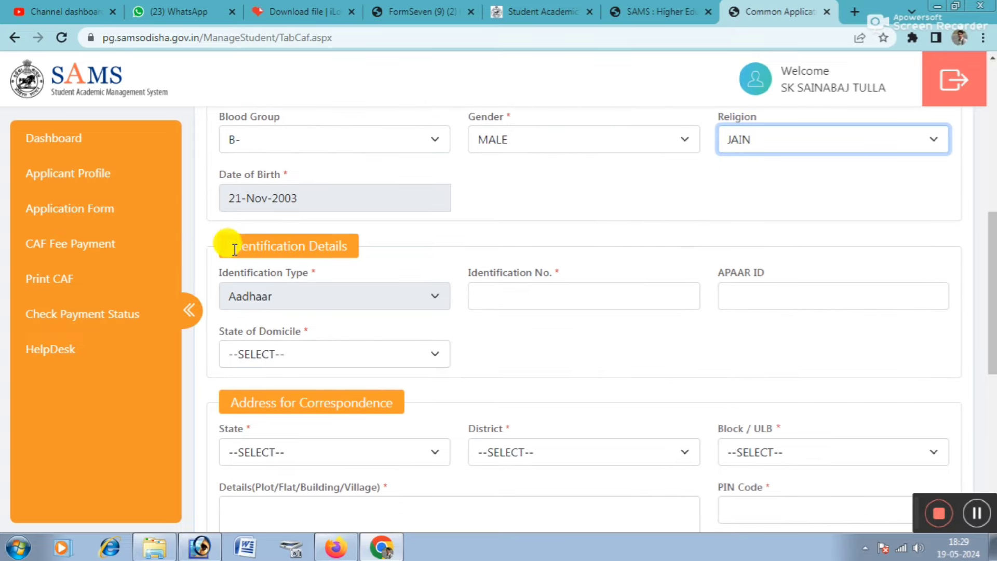
Step: In Identification Details, set the state of domicile to ODISHA
left_click_drag(230, 245, 349, 248)
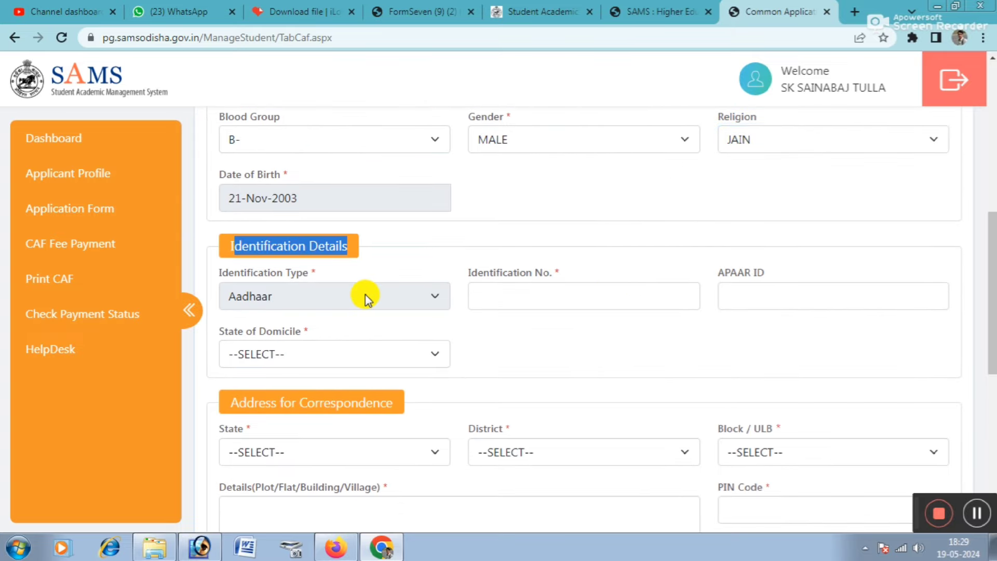
left_click(528, 290)
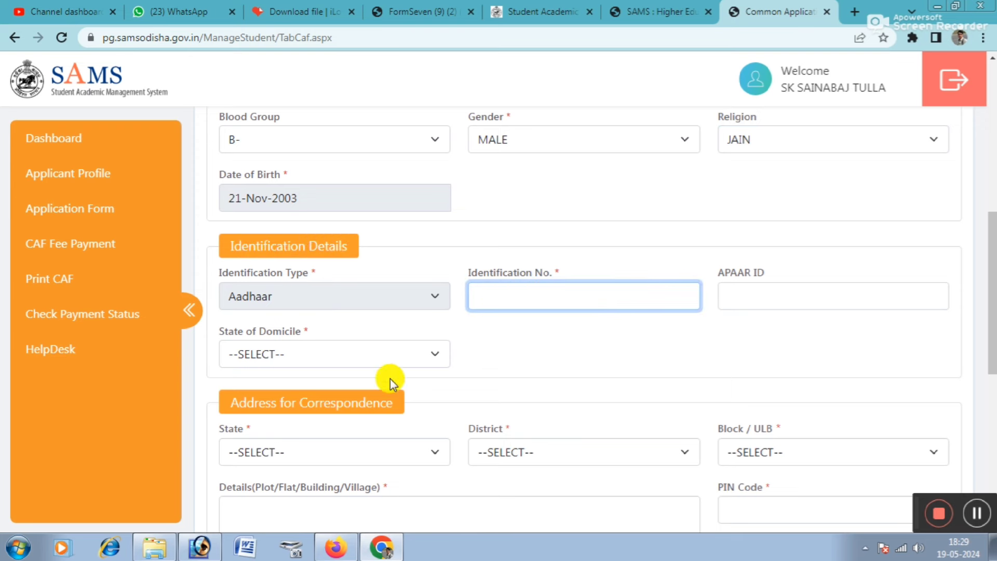
left_click(367, 362)
key("o")
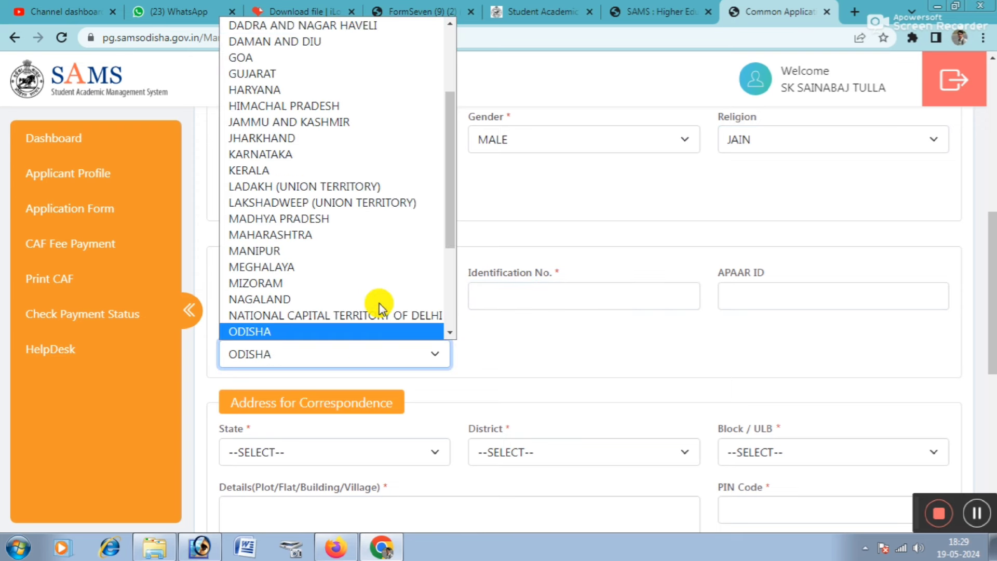
key("Return")
left_click(517, 330)
scroll(517, 329, "down", 4)
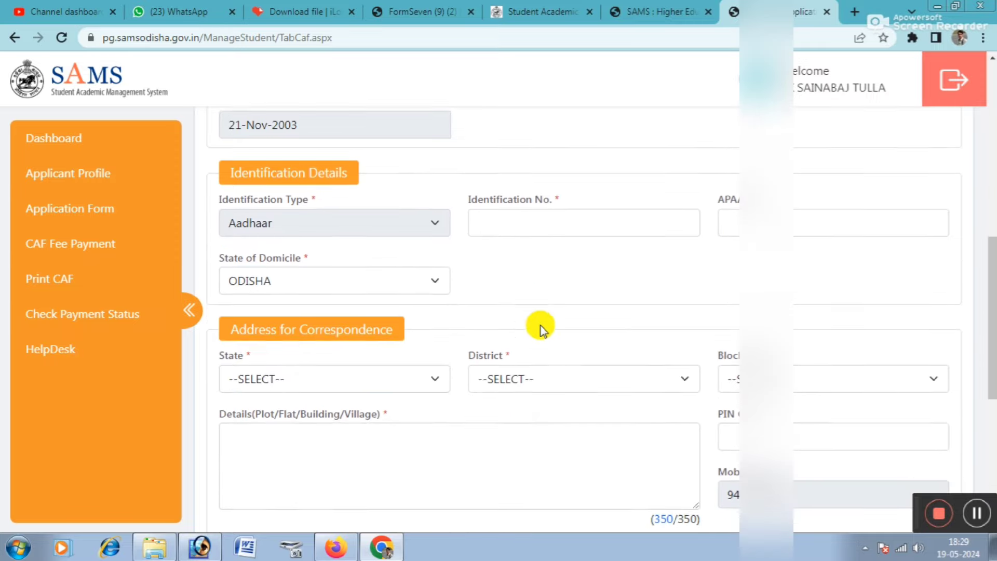
Step: Set the correspondence state to ODISHA, district to BALASORE, and choose a block
left_click(287, 234)
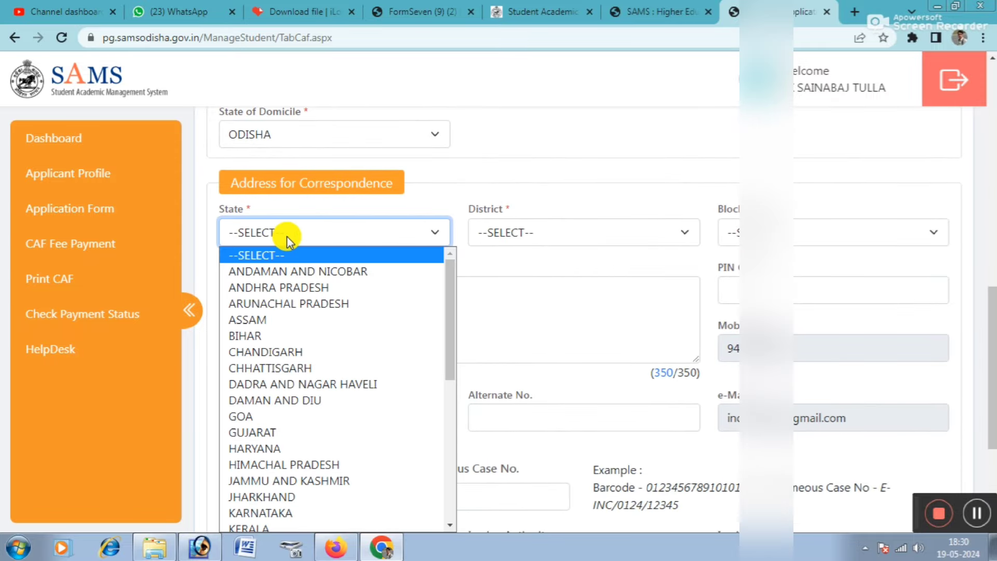
key("o")
key("Return")
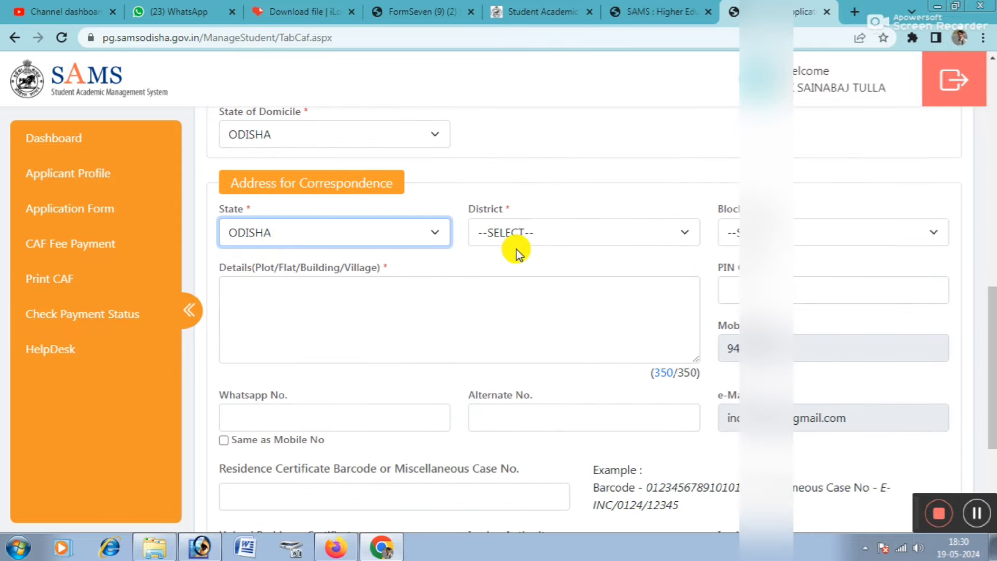
left_click(516, 249)
left_click(543, 287)
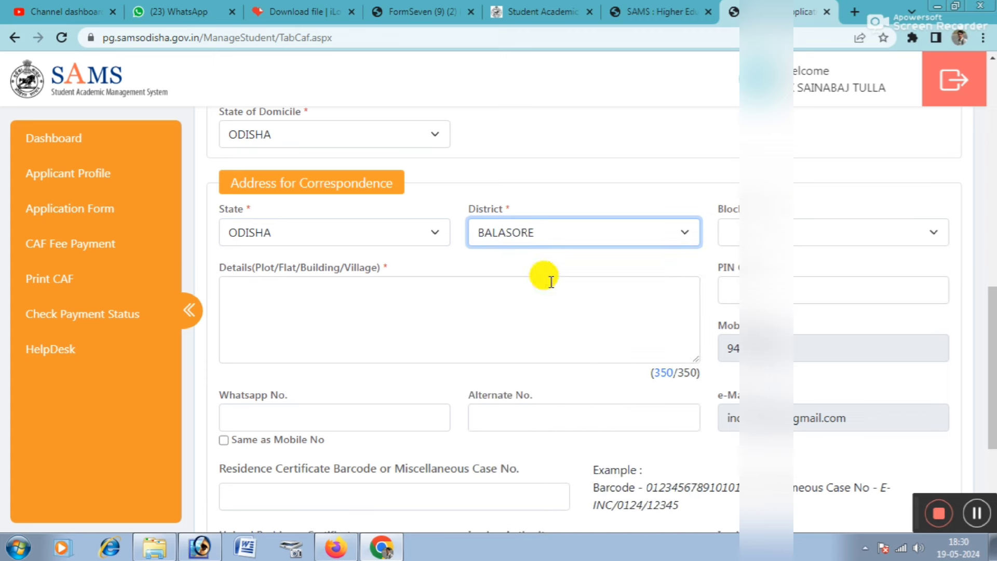
left_click(808, 238)
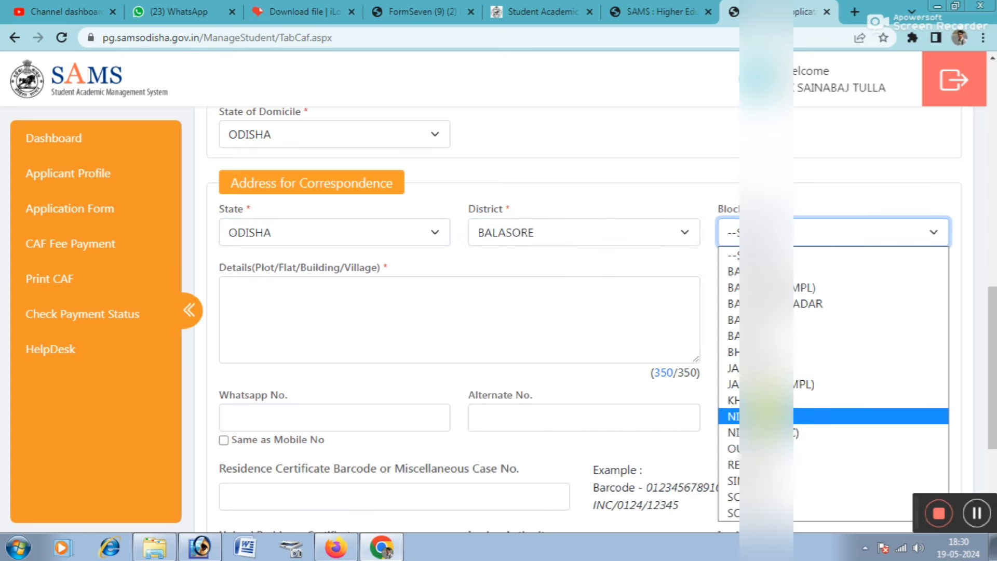
left_click(763, 464)
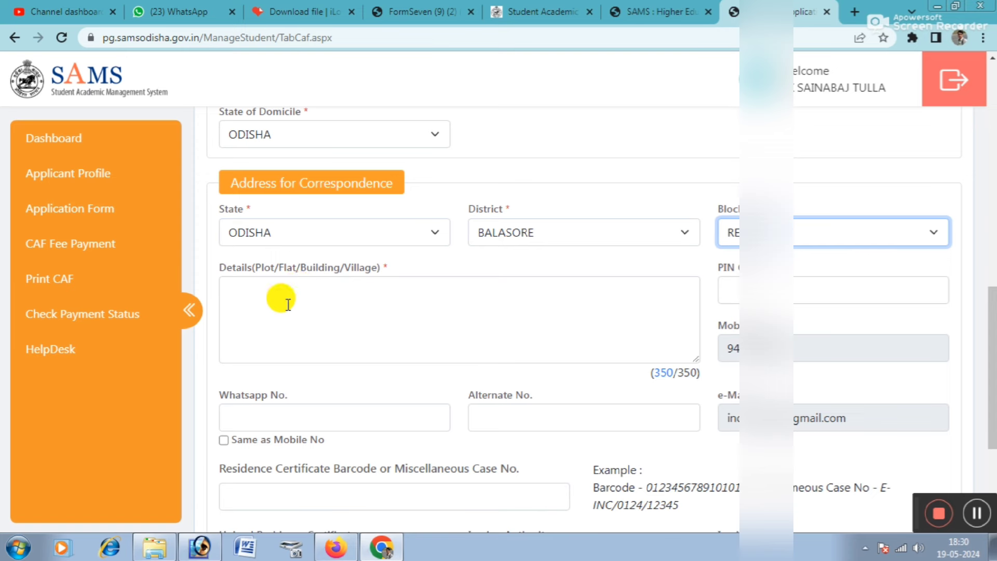
Step: Enter 'AT-PO-P.S-DIST' as the address details and fill the PIN code
left_click(263, 297)
type("at")
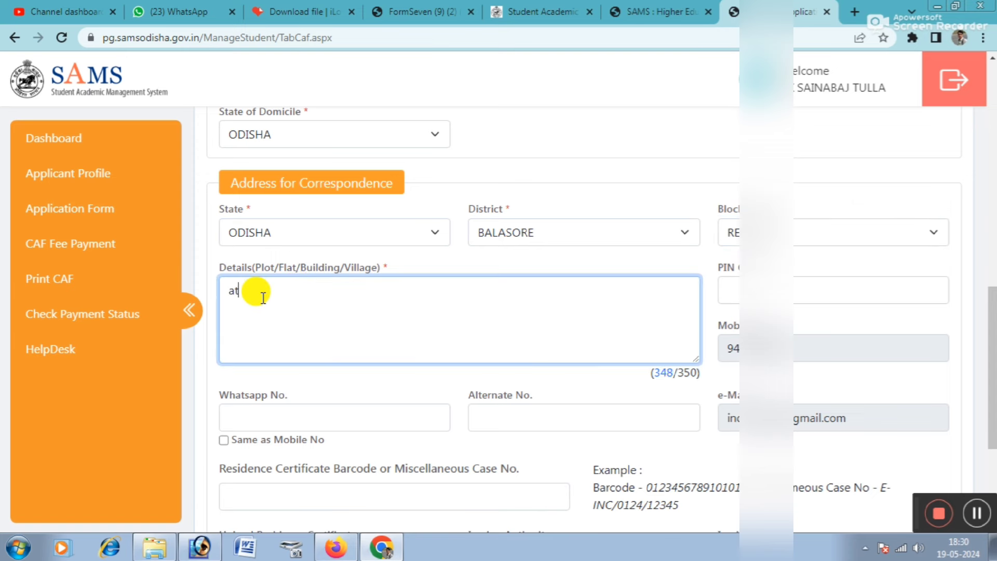
key("BackSpace")
type("AT")
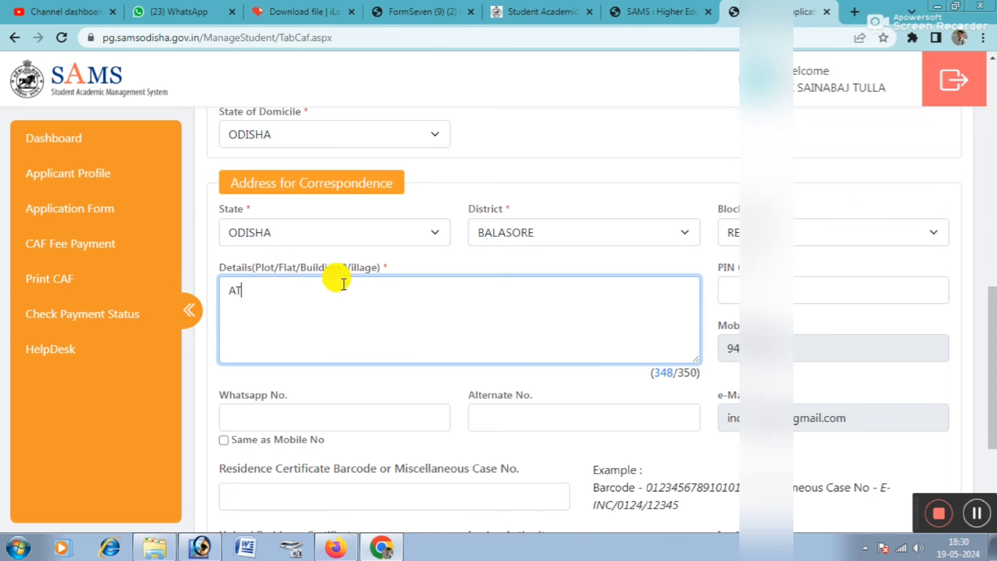
type("-PO-P.S-DIST-")
left_click(890, 285)
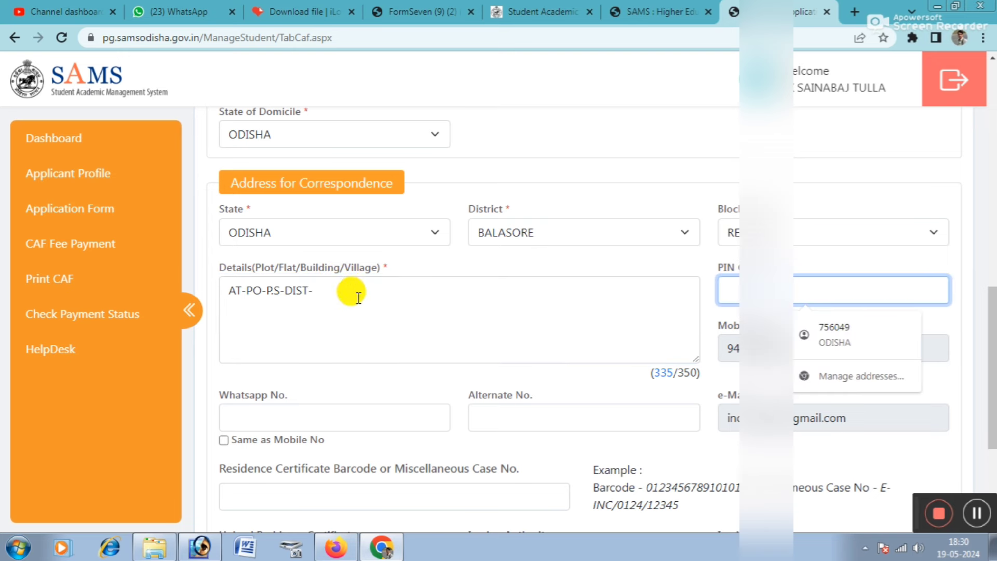
left_click(347, 287)
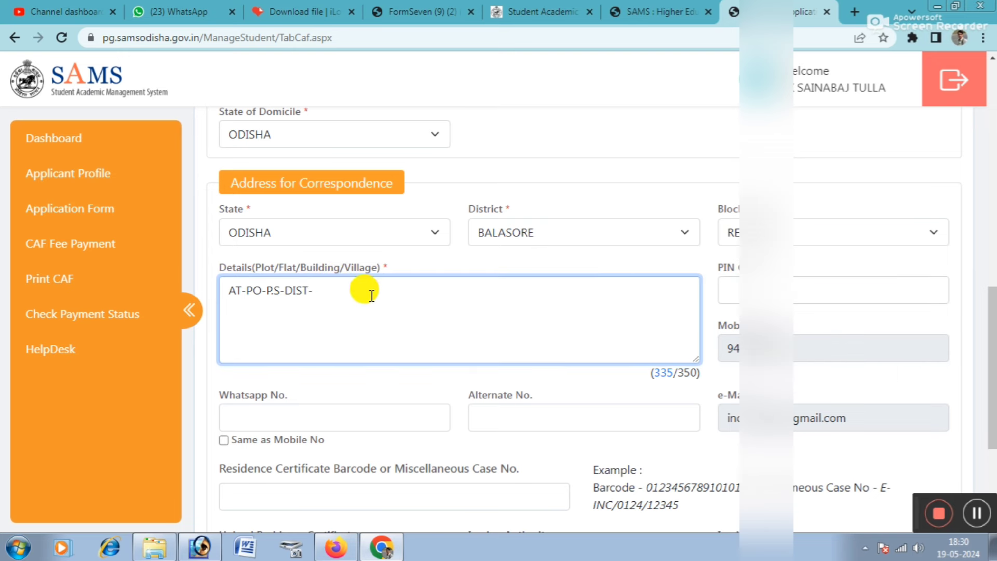
left_click(857, 289)
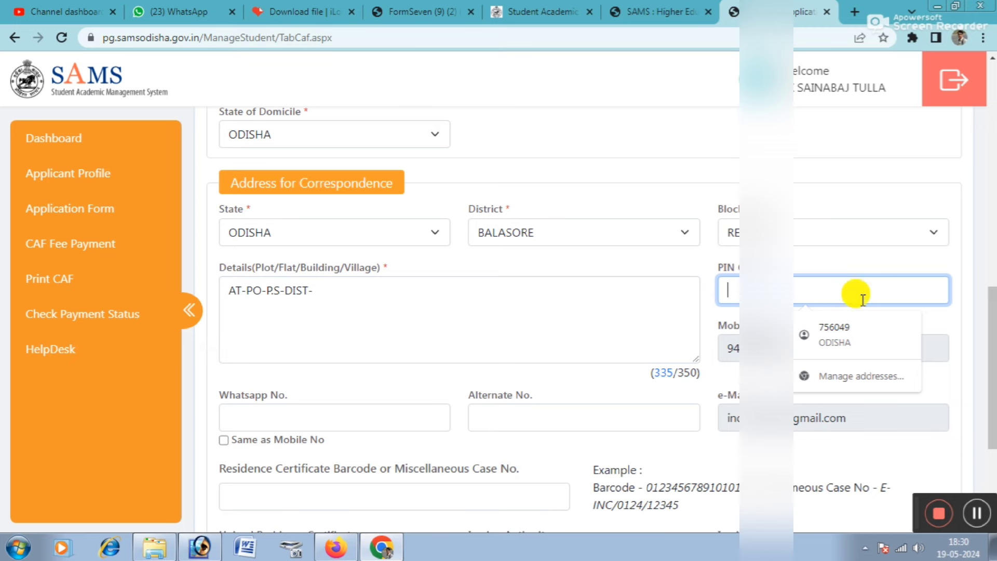
left_click(715, 382)
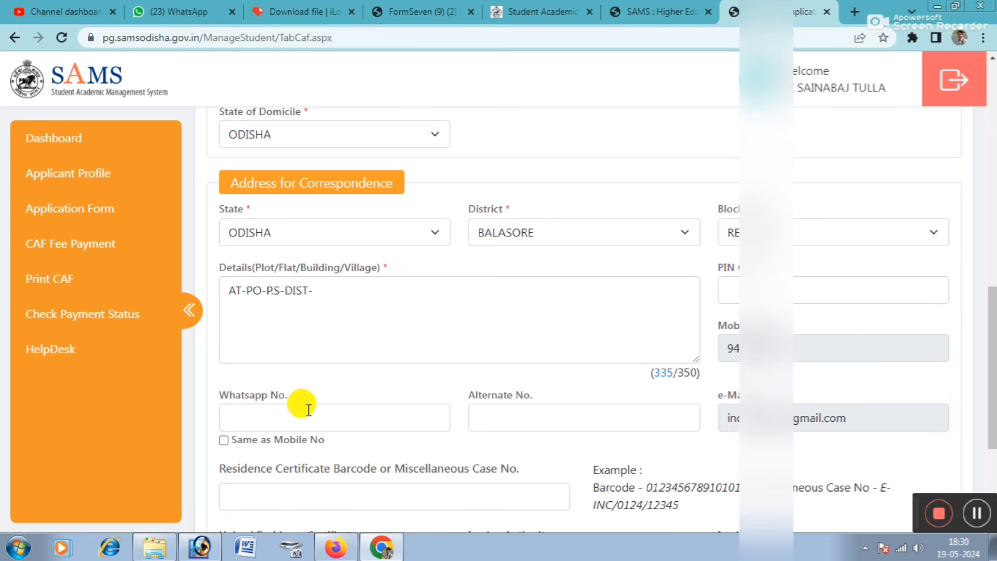
Step: Use the mobile number as WhatsApp number and leave the alternate number blank
left_click(265, 415)
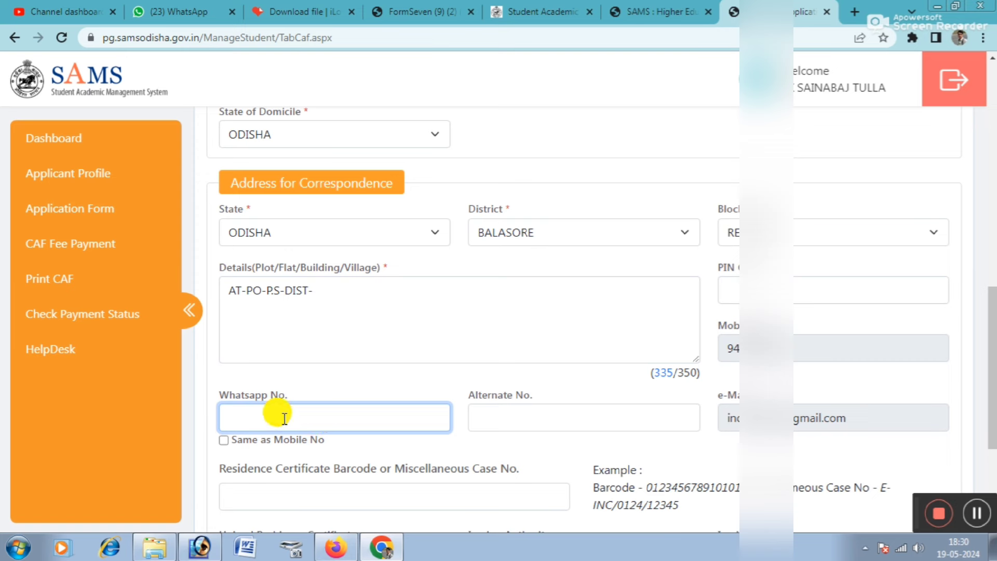
left_click(223, 440)
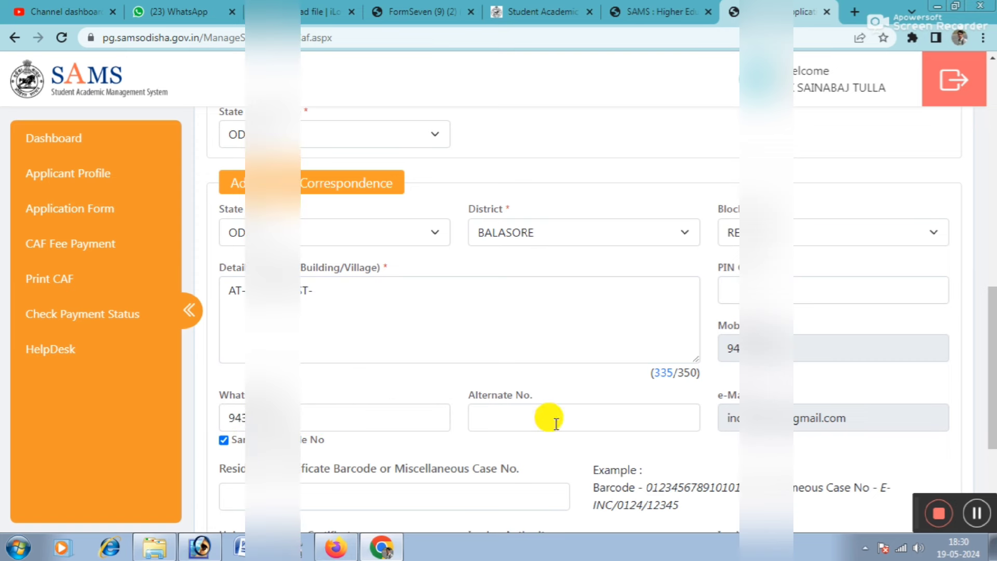
left_click(595, 414)
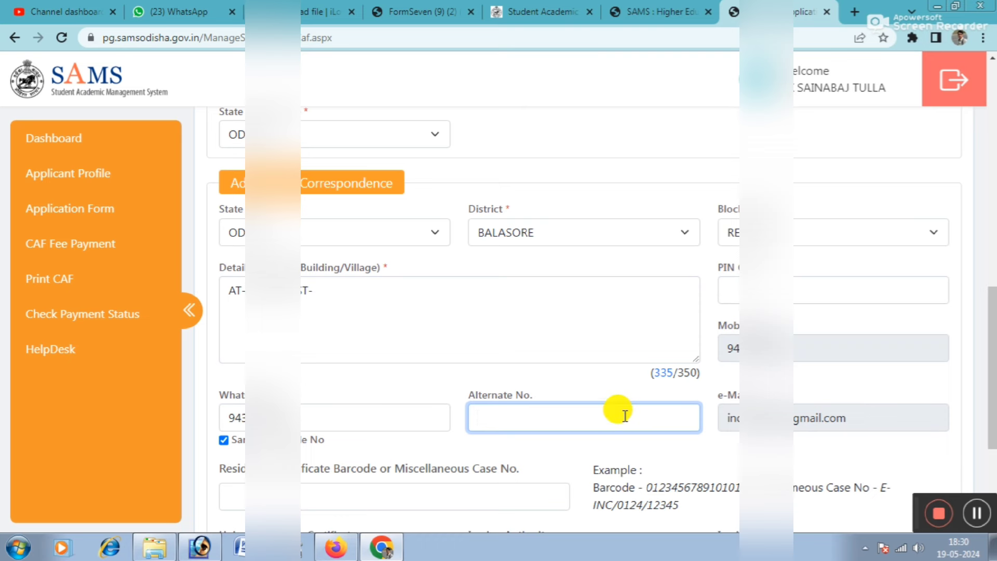
scroll(626, 415, "down", 4)
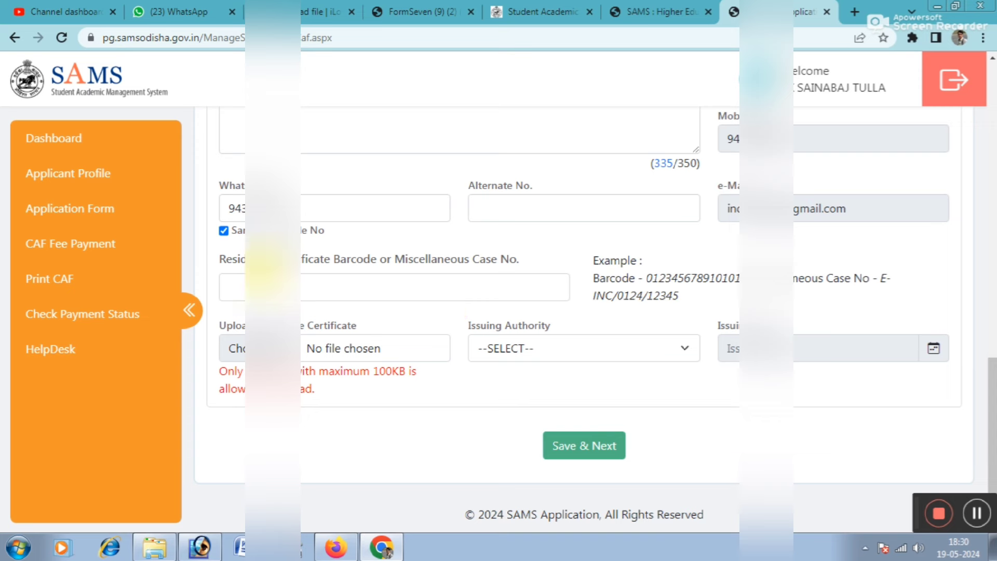
Step: Choose 'Revenue Officers not below the rank of Tahasildar' as the certificate issuing authority
left_click_drag(267, 260, 532, 265)
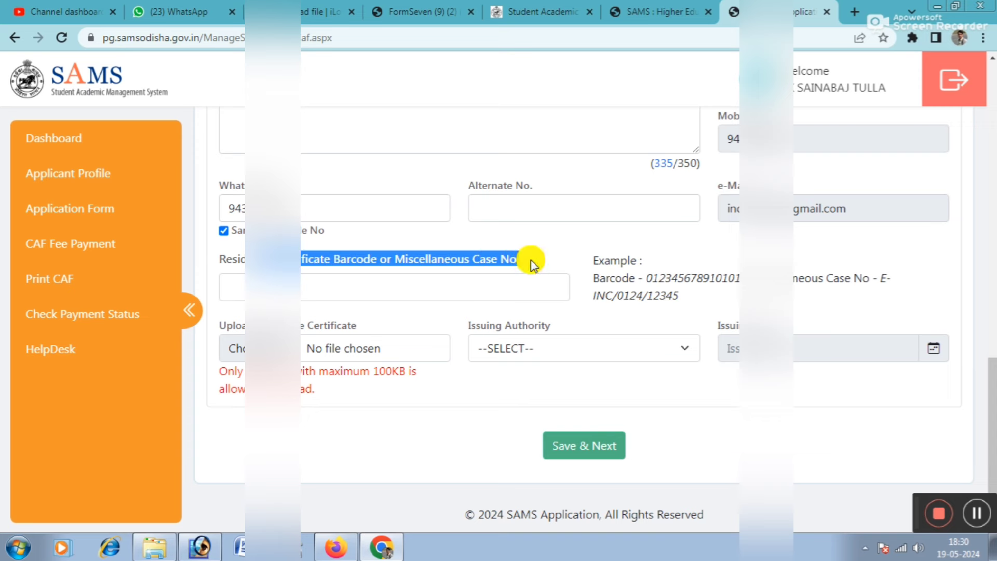
left_click(415, 283)
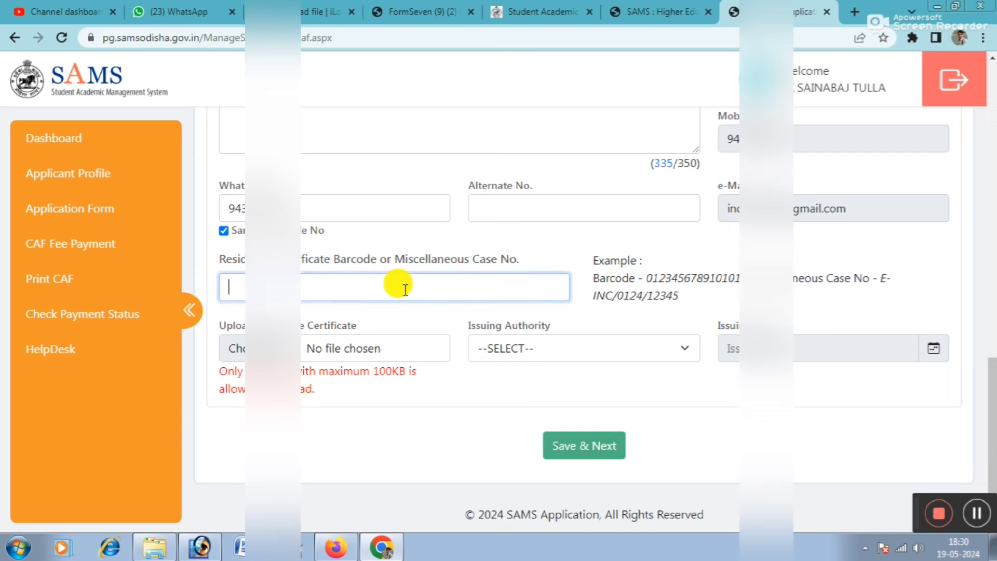
left_click(549, 351)
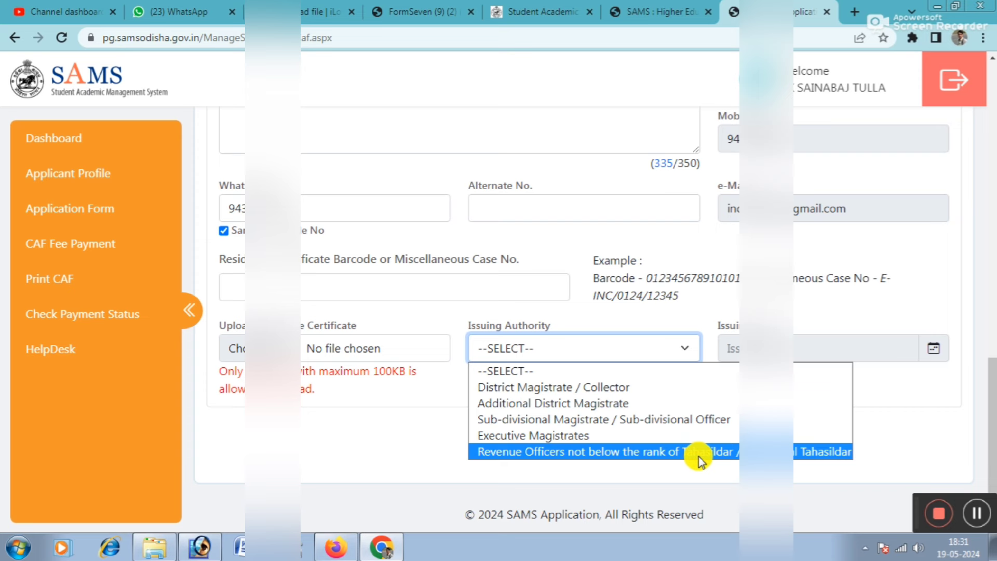
left_click(700, 451)
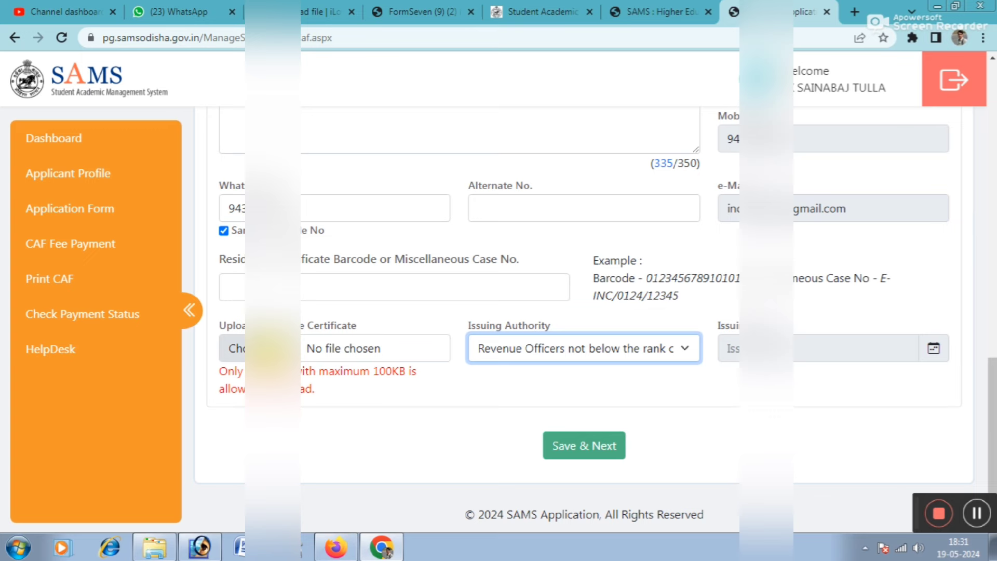
Step: Skip the certificate upload and issue date, then Save & Next to Additional Details
left_click(270, 351)
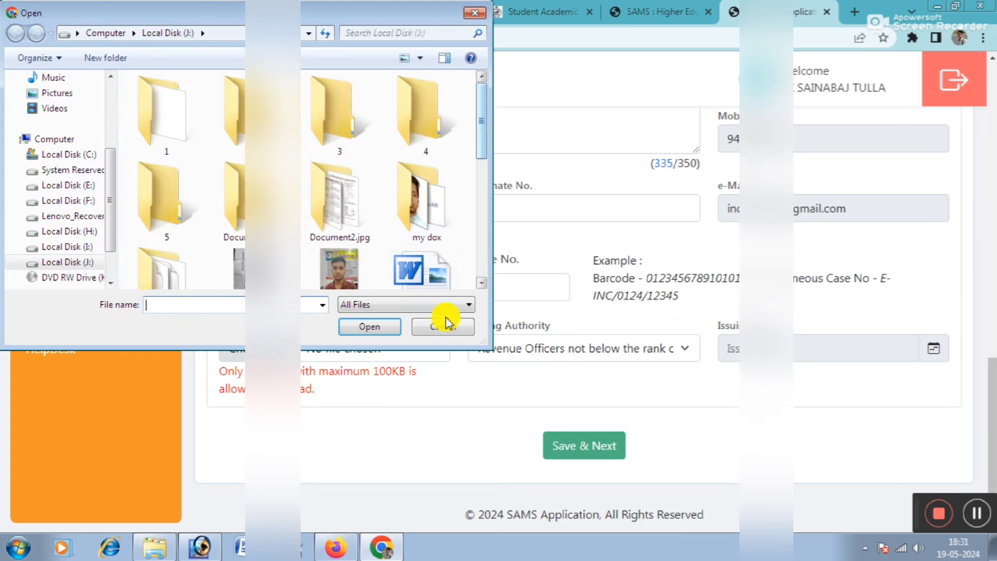
left_click(442, 326)
left_click(767, 347)
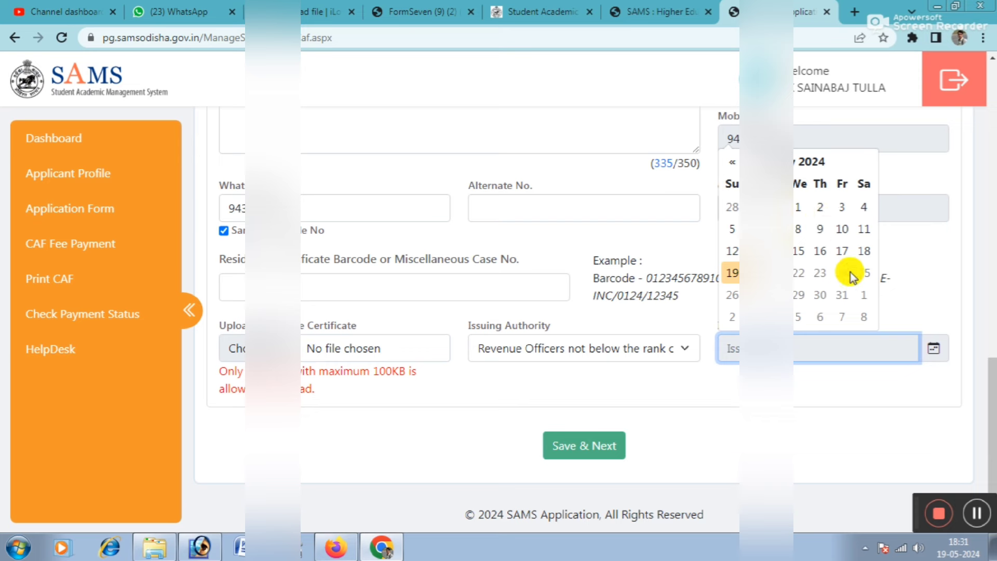
left_click(819, 403)
left_click(591, 446)
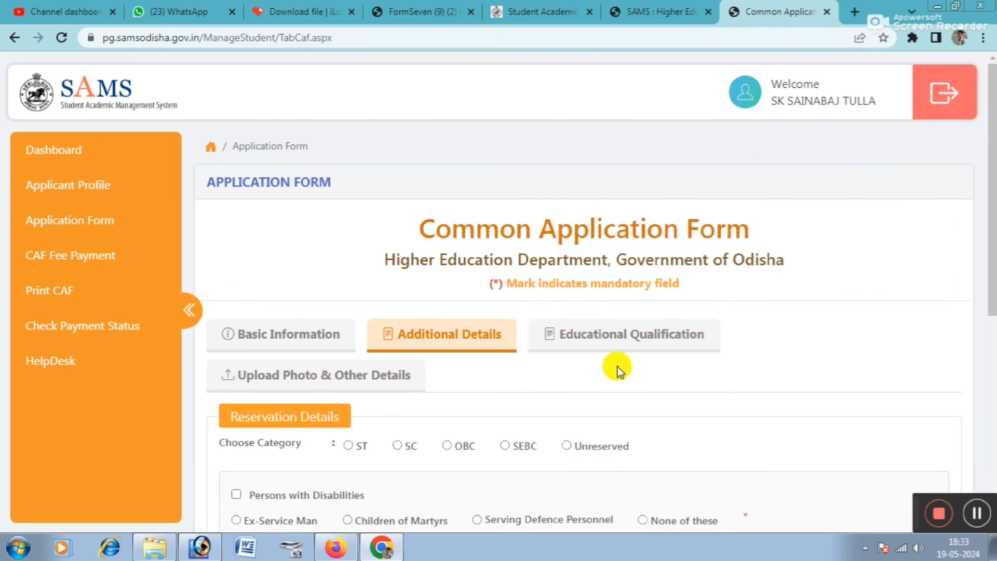
Step: Select Unreserved as the category and leave Persons with Disabilities unmarked
scroll(616, 369, "down", 3)
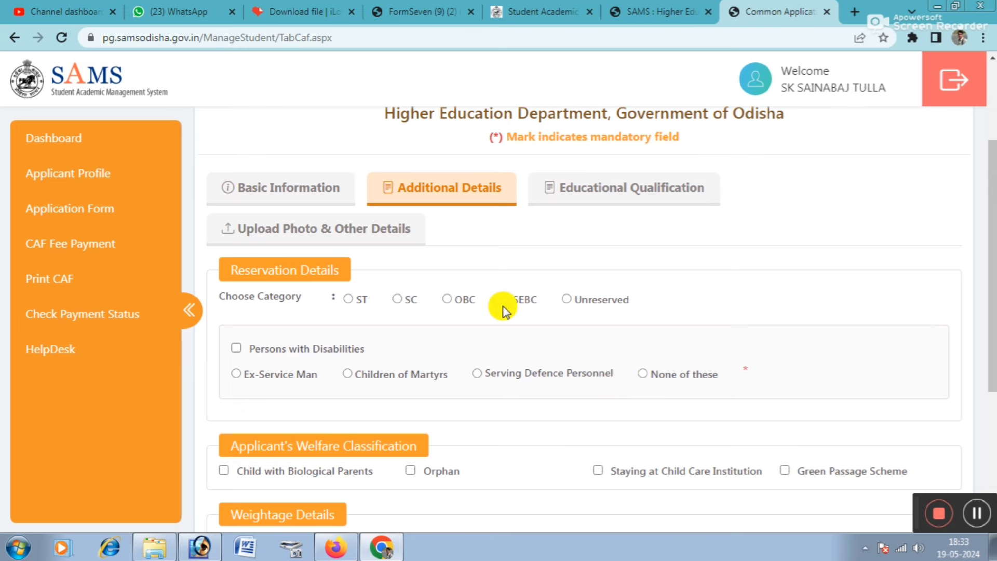
left_click(569, 302)
scroll(364, 319, "down", 1)
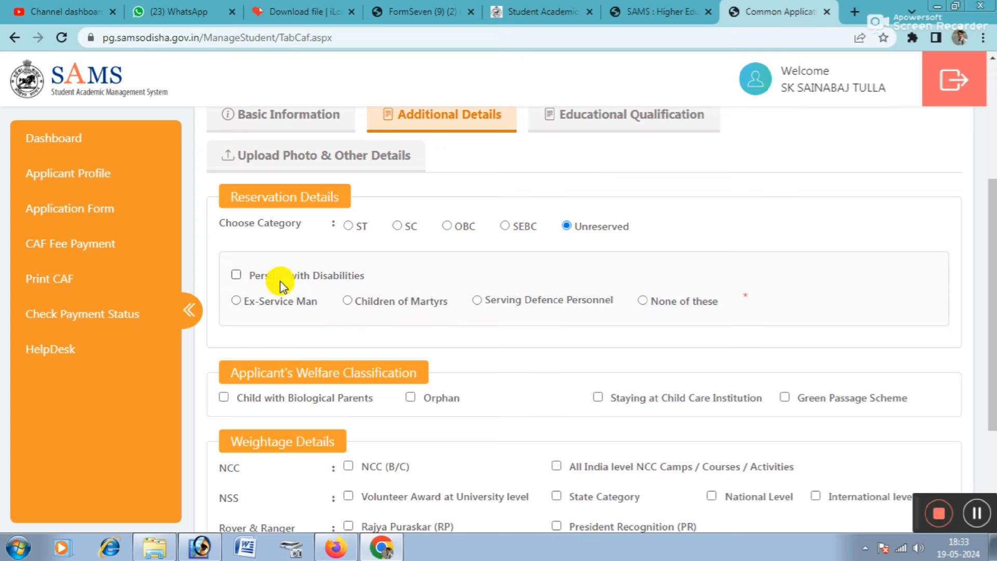
left_click(237, 275)
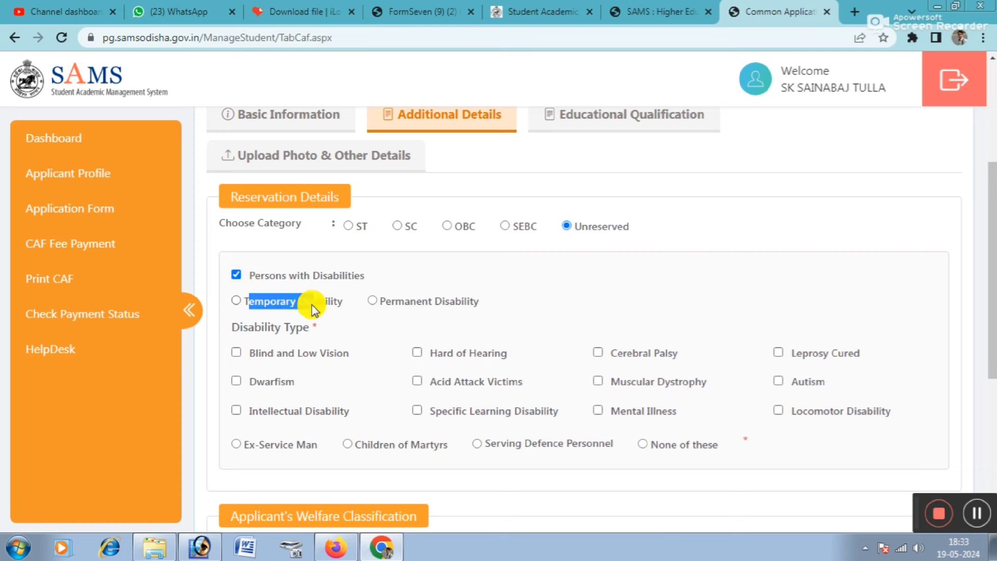
left_click_drag(312, 305, 480, 302)
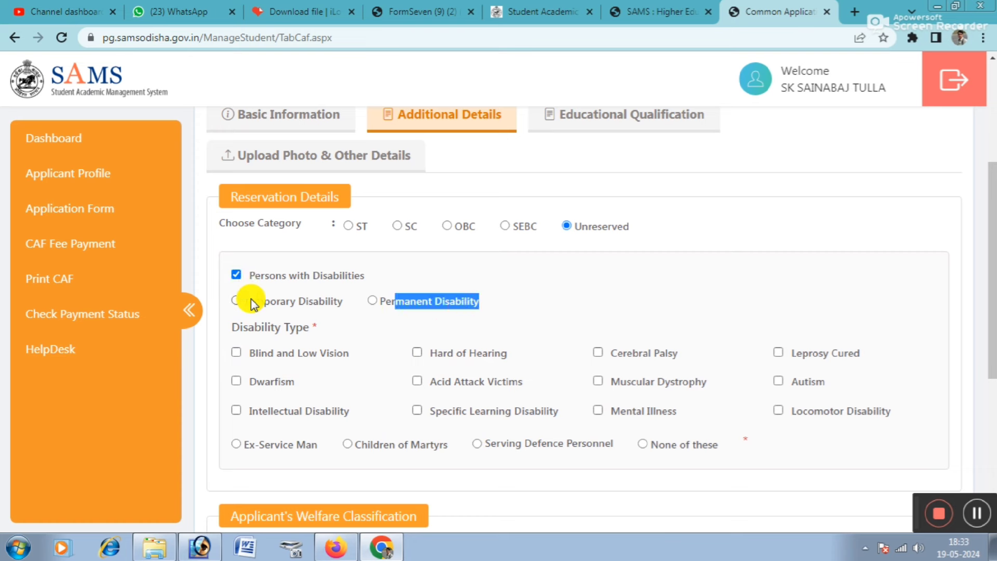
left_click(237, 276)
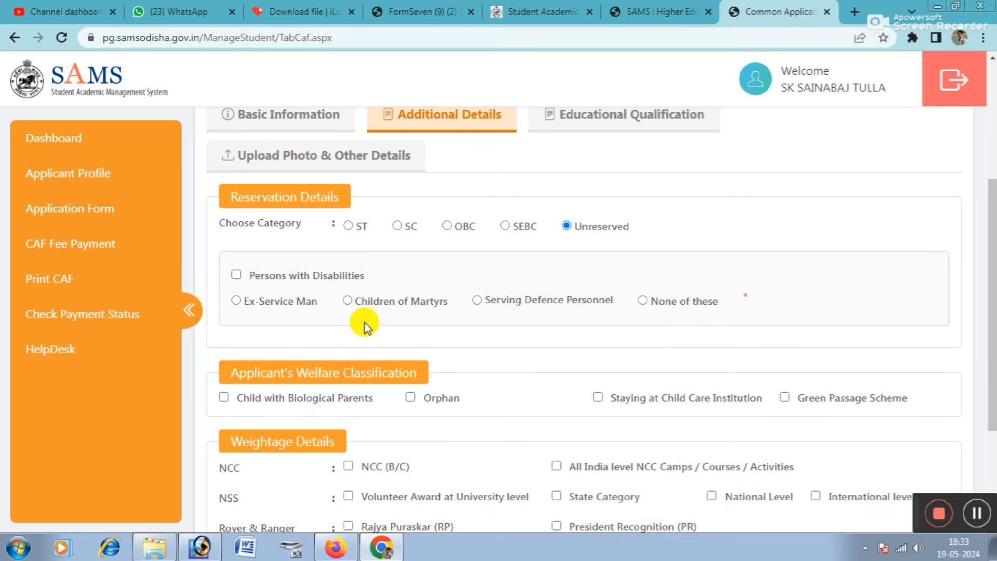
Step: Try the special category options, settling on None of these
left_click_drag(245, 306, 328, 304)
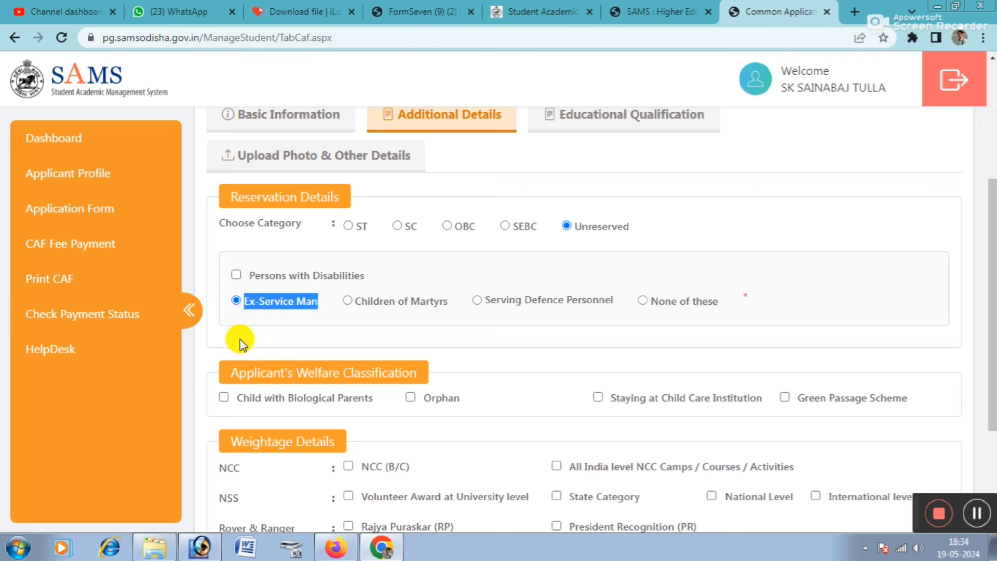
left_click(237, 302)
left_click(236, 274)
left_click(237, 302)
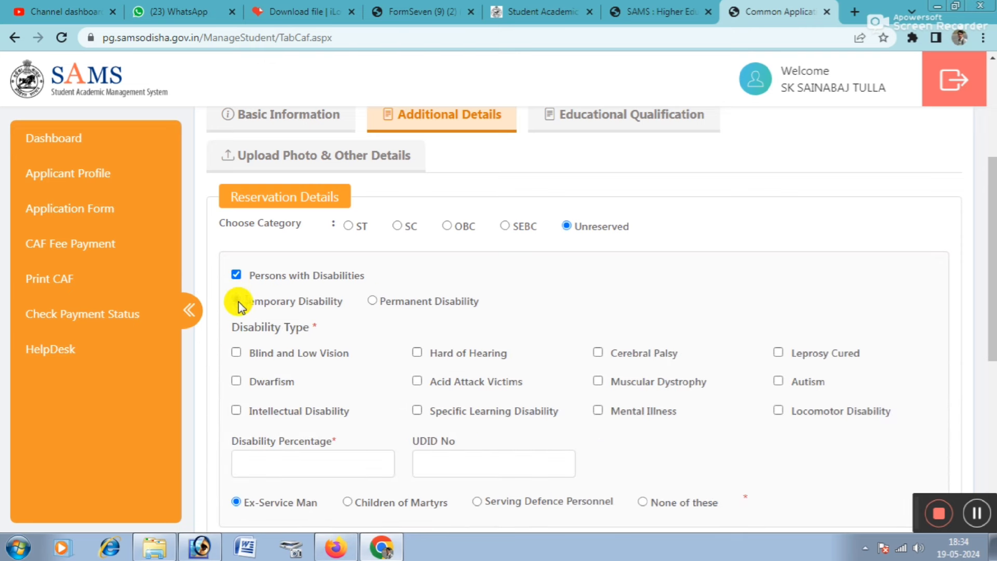
left_click(236, 275)
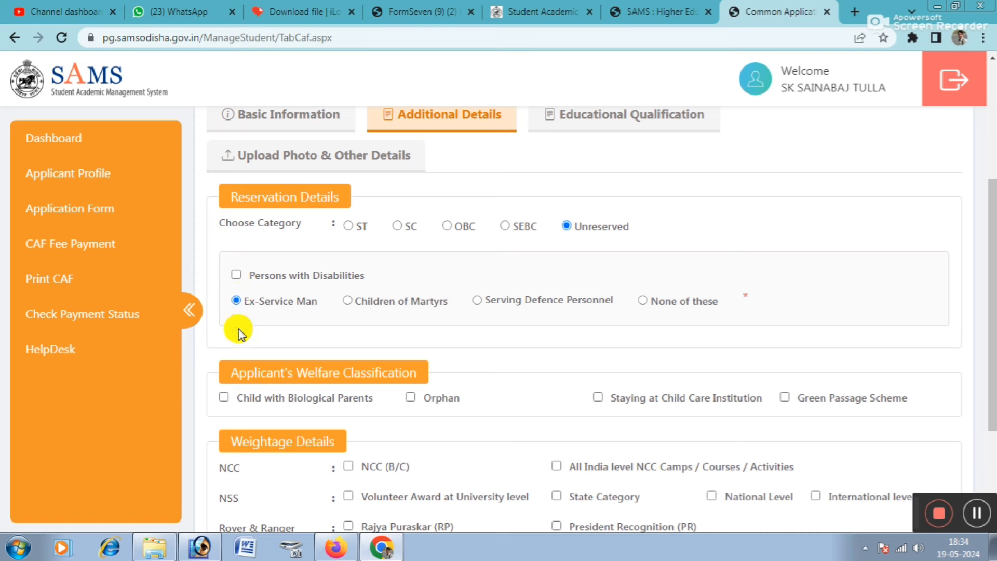
left_click(347, 301)
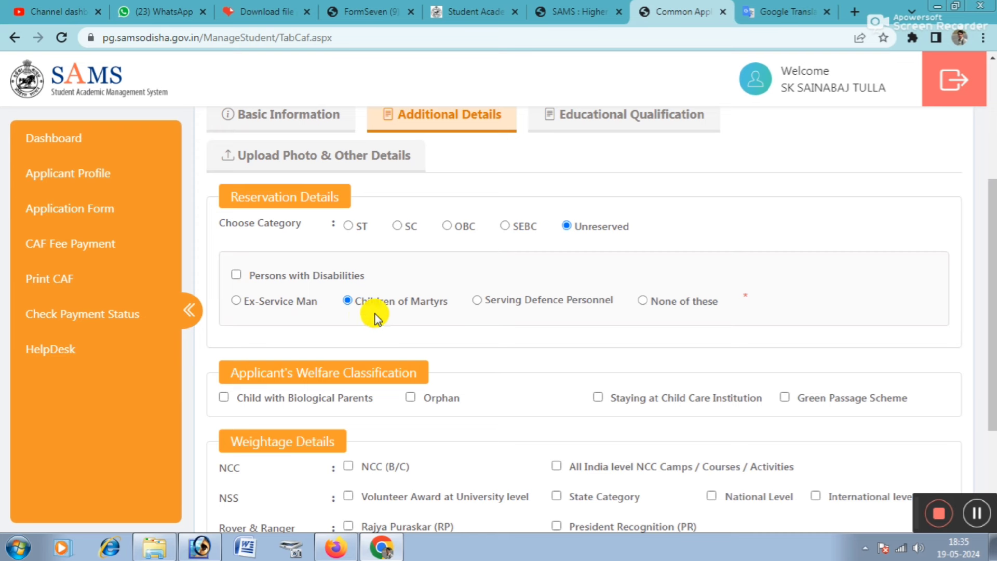
left_click_drag(357, 304, 448, 302)
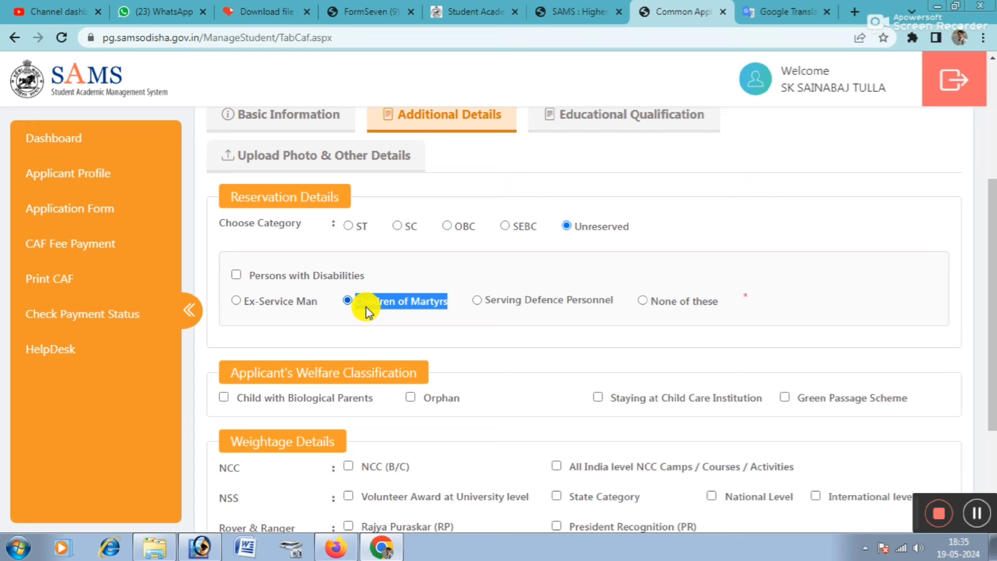
triple_click(546, 300)
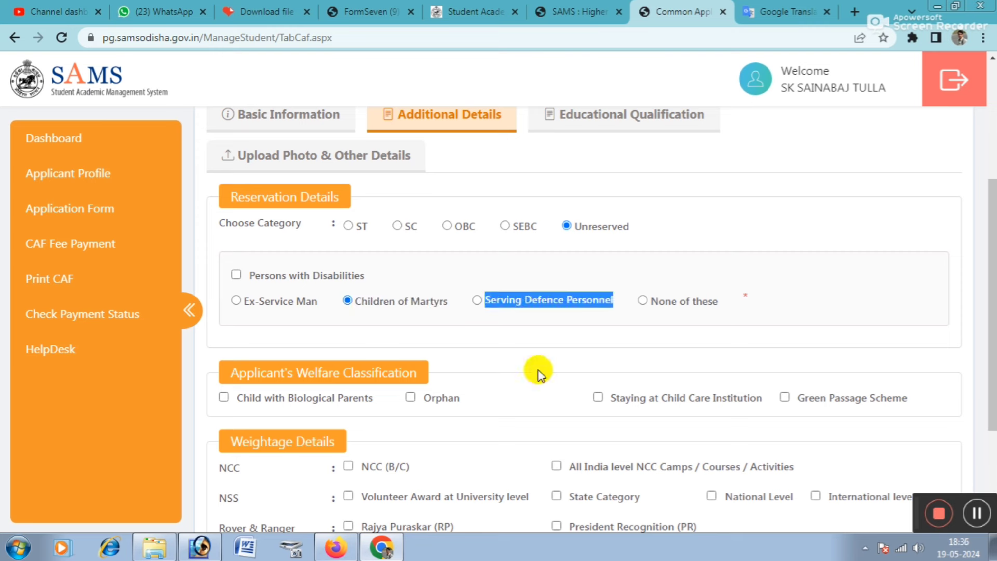
left_click(487, 312)
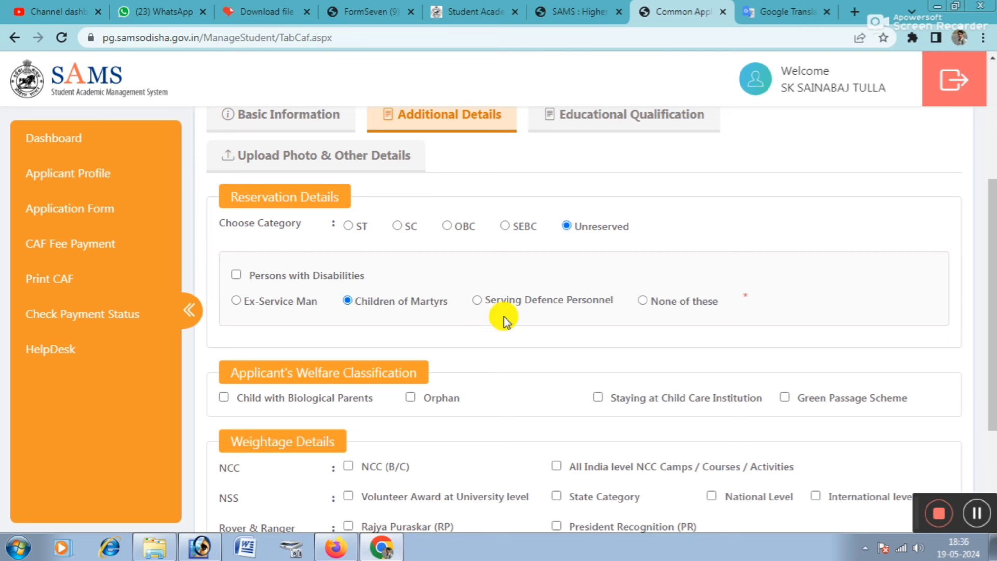
left_click(475, 302)
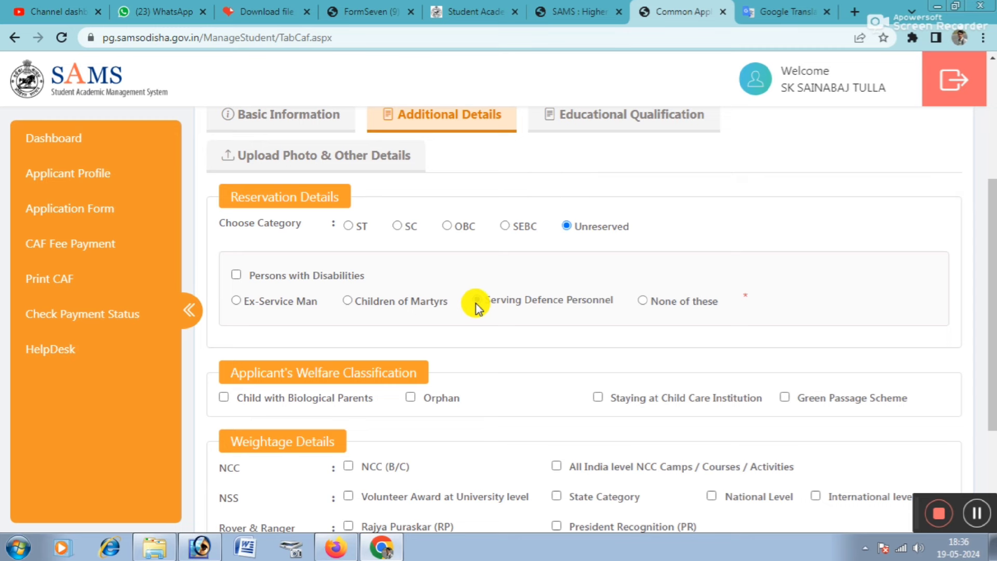
left_click(642, 301)
scroll(634, 338, "down", 1)
Step: In Welfare Classification, keep only Child with Biological Parents ticked, clearing Orphan and Child Care Institution
scroll(628, 335, "down", 1)
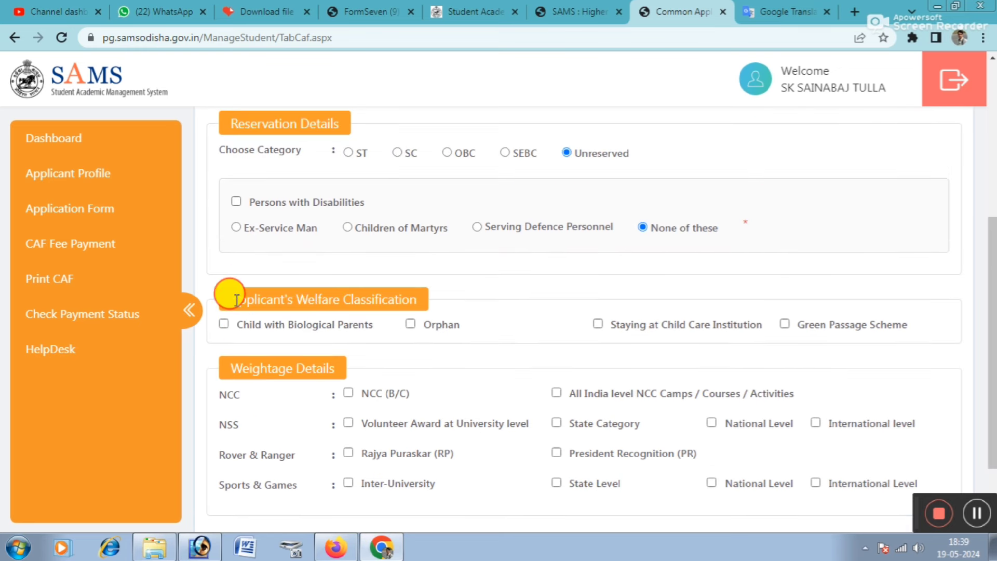
left_click_drag(238, 300, 411, 299)
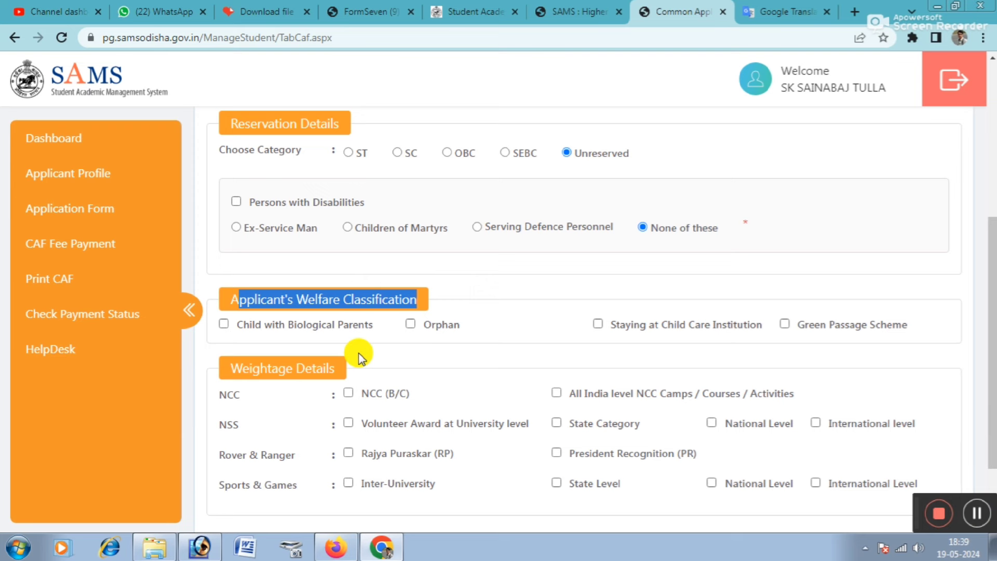
left_click_drag(242, 324, 368, 324)
left_click(223, 323)
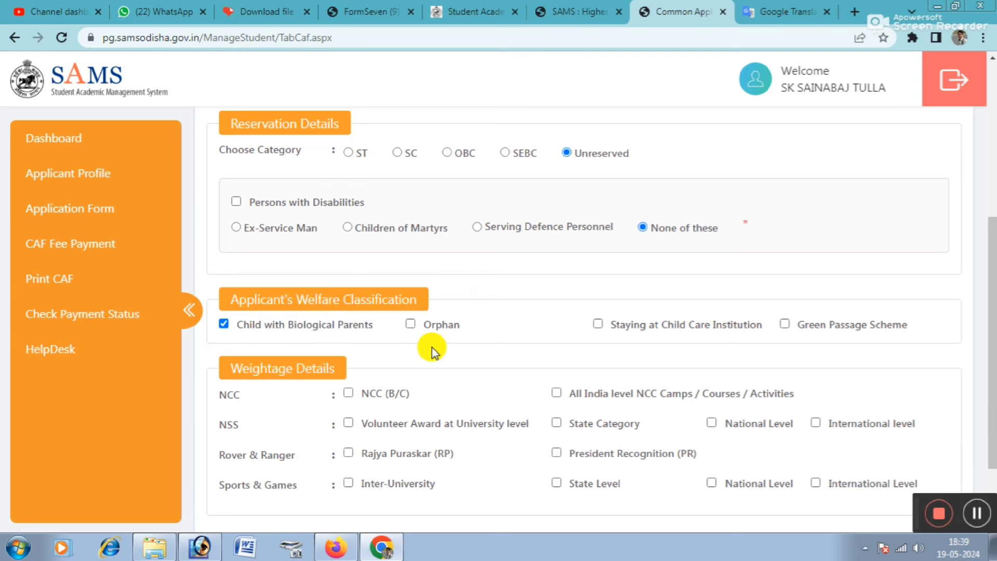
left_click(411, 324)
left_click_drag(658, 325, 763, 327)
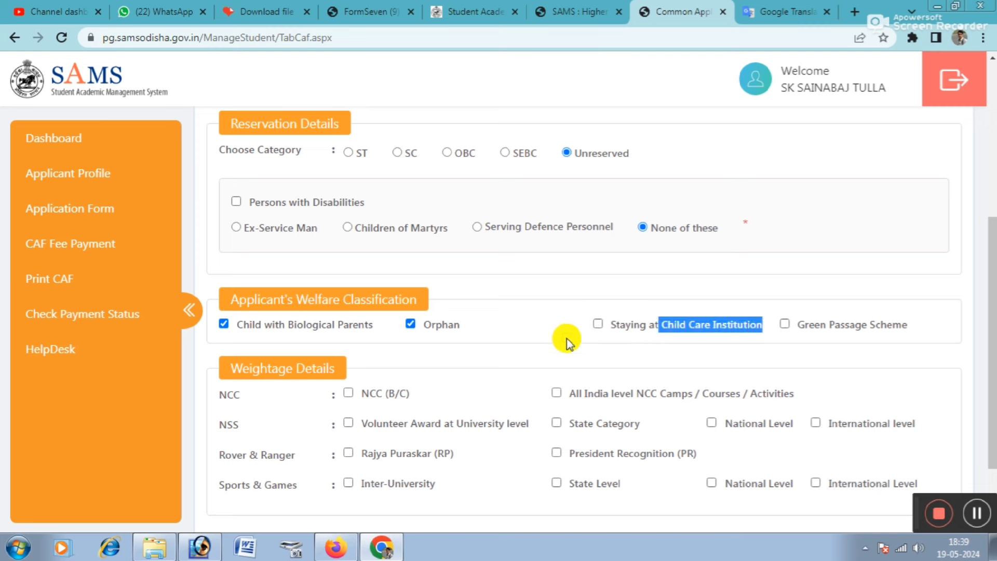
left_click(598, 324)
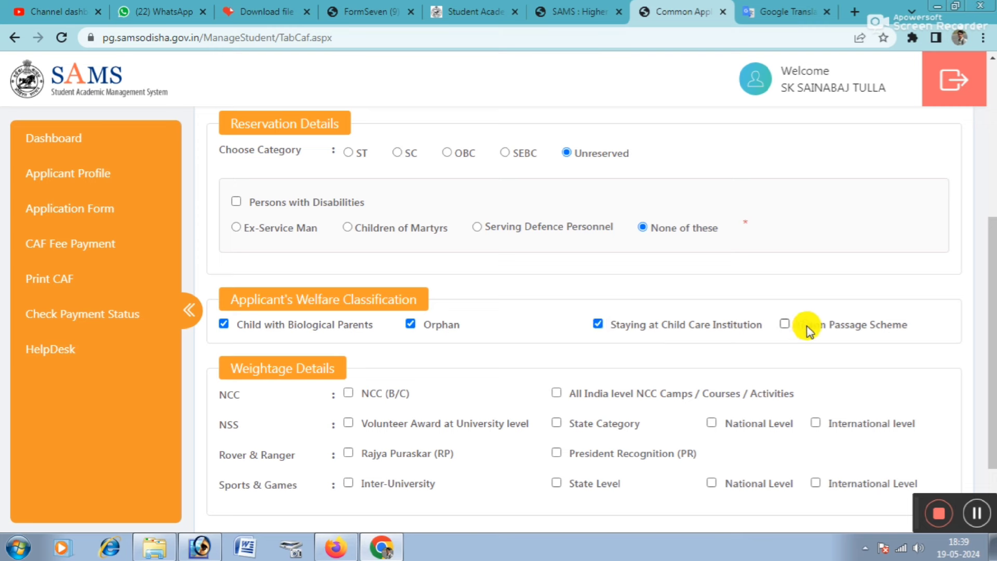
left_click_drag(814, 326, 915, 328)
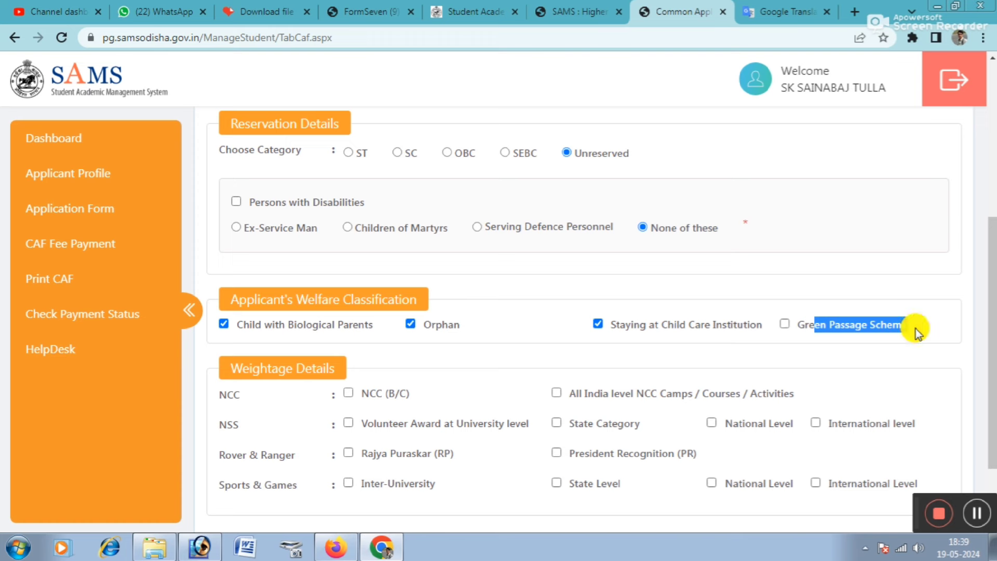
left_click(794, 325)
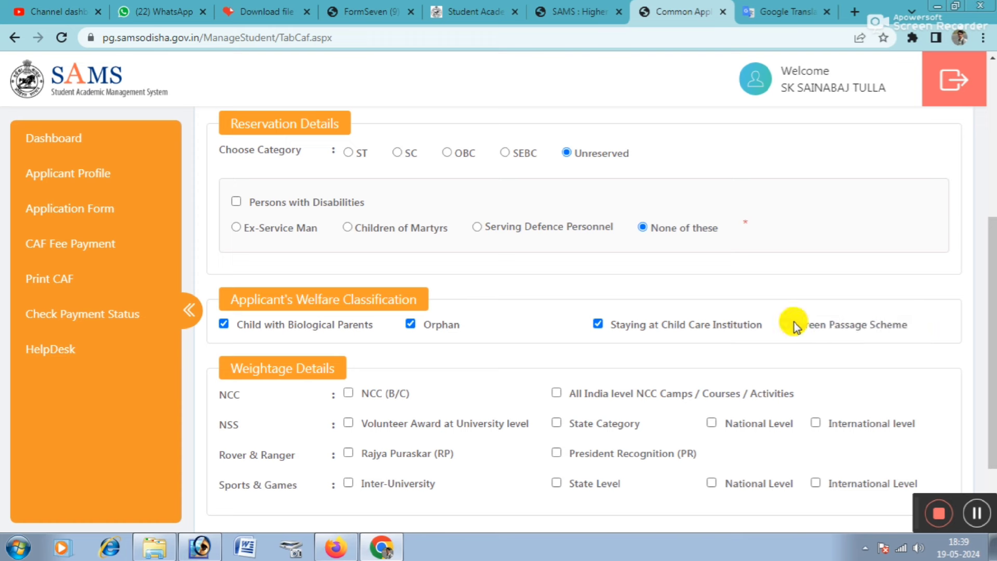
left_click(597, 324)
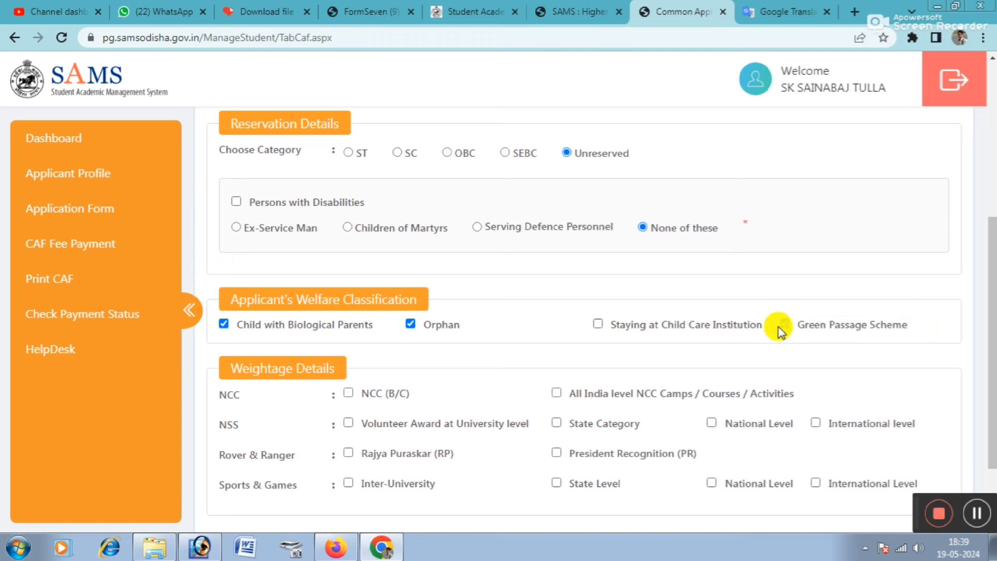
left_click(784, 324)
left_click(411, 324)
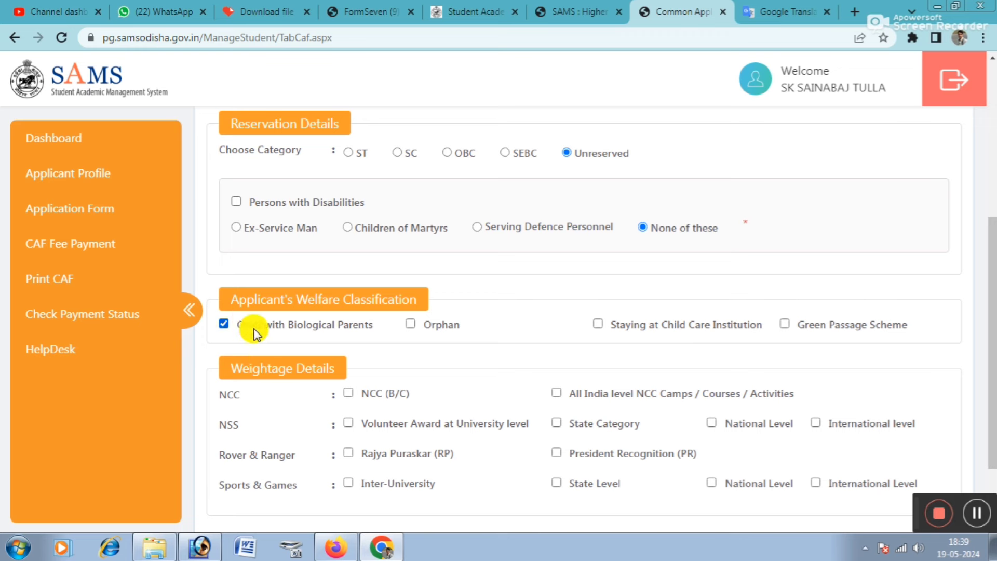
Step: Leave all Weightage Details options unticked, save the Additional Details and confirm proceeding
scroll(438, 290, "down", 2)
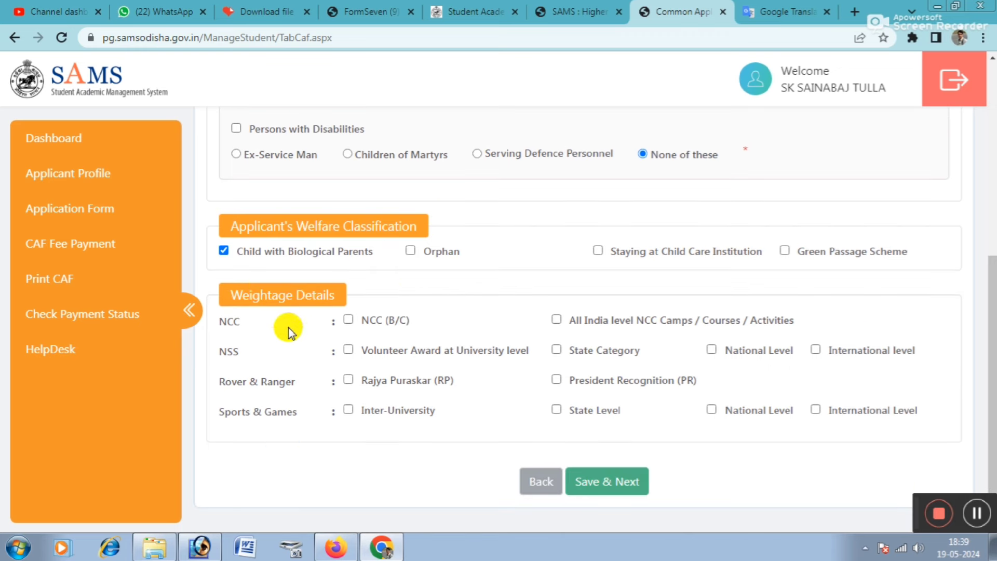
left_click(348, 320)
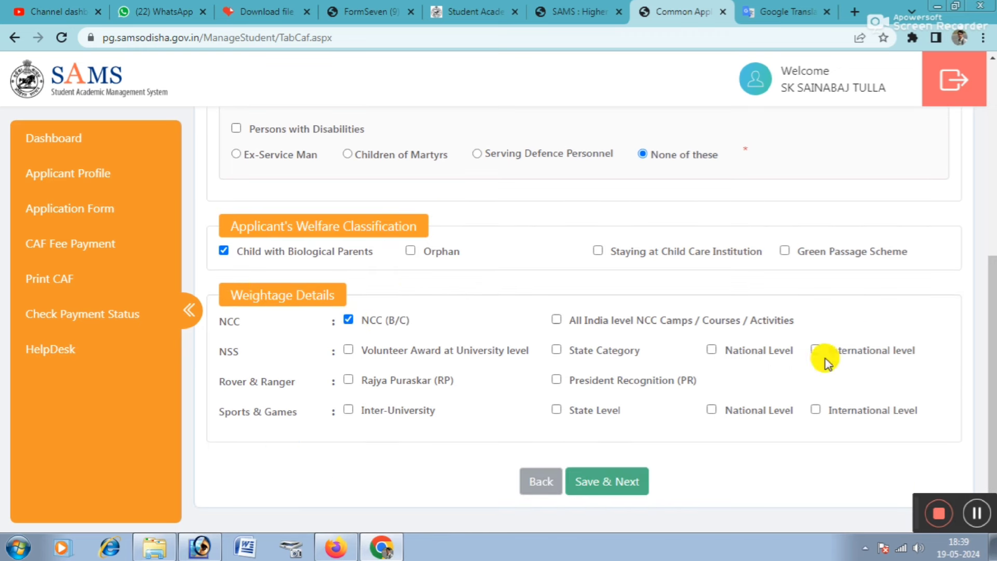
left_click(347, 320)
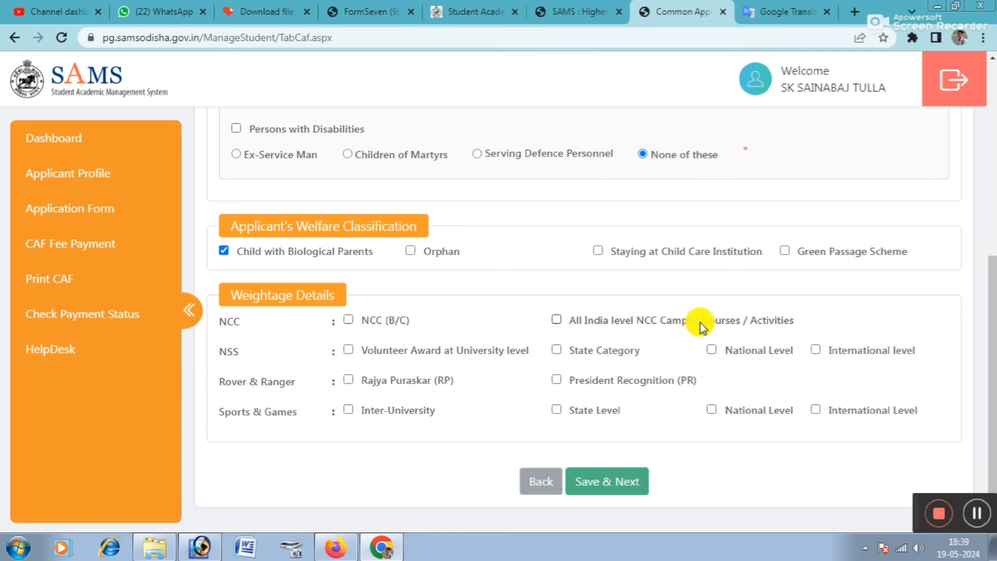
left_click_drag(700, 323, 805, 323)
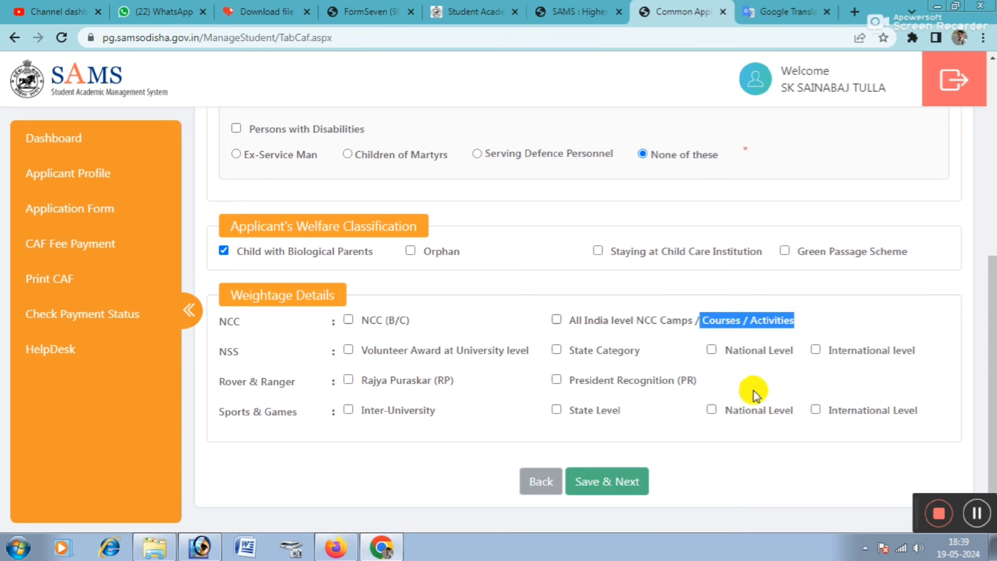
left_click(510, 297)
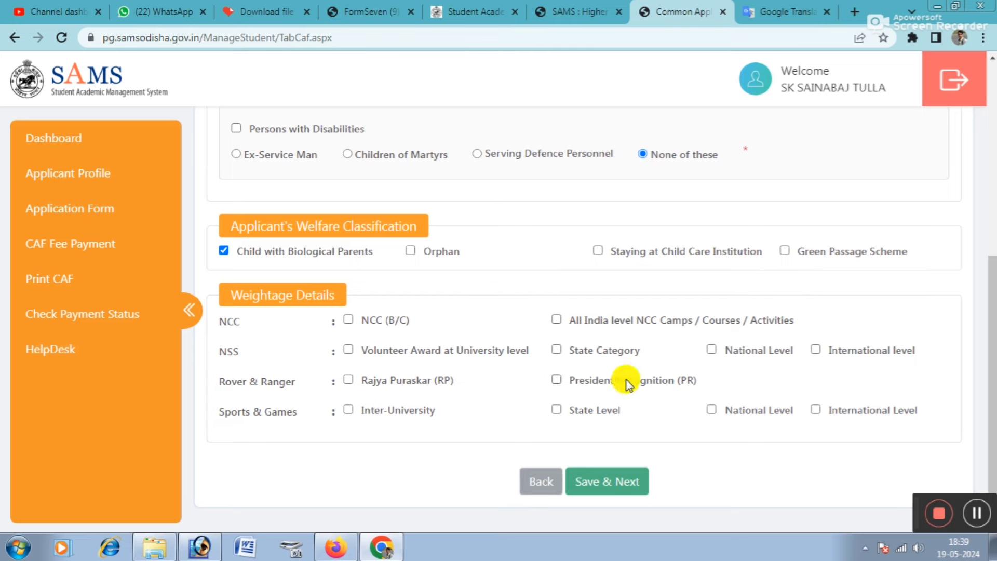
left_click(611, 482)
left_click(457, 307)
Step: Mark the graduation examination status as Appeared instead of Passed
scroll(550, 366, "down", 4)
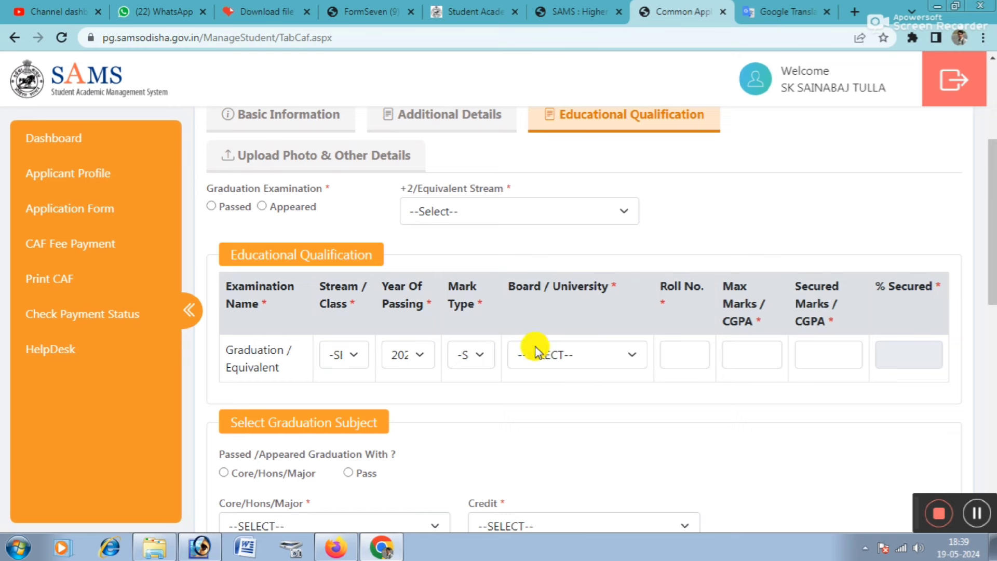
left_click_drag(213, 189, 317, 189)
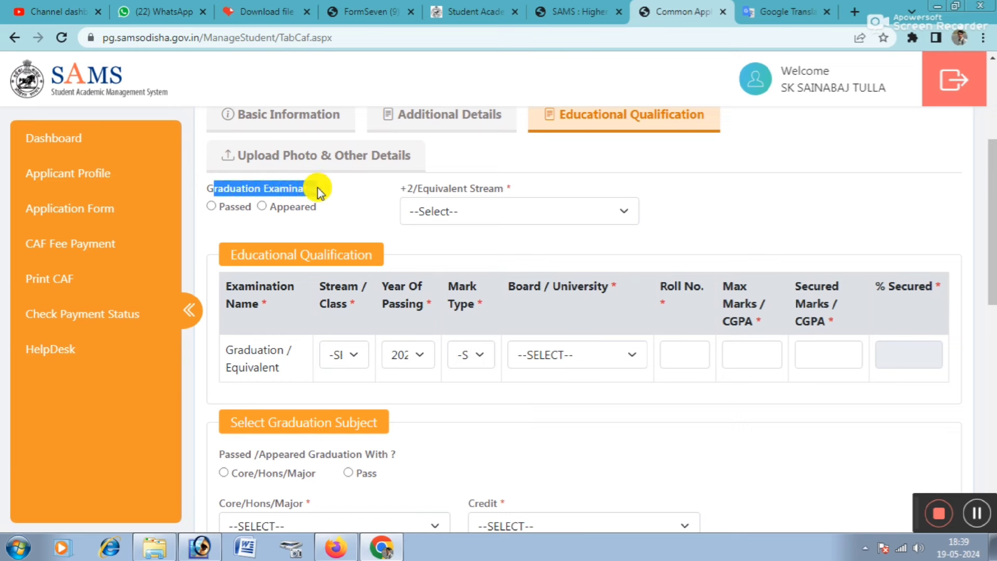
left_click(212, 207)
left_click(262, 208)
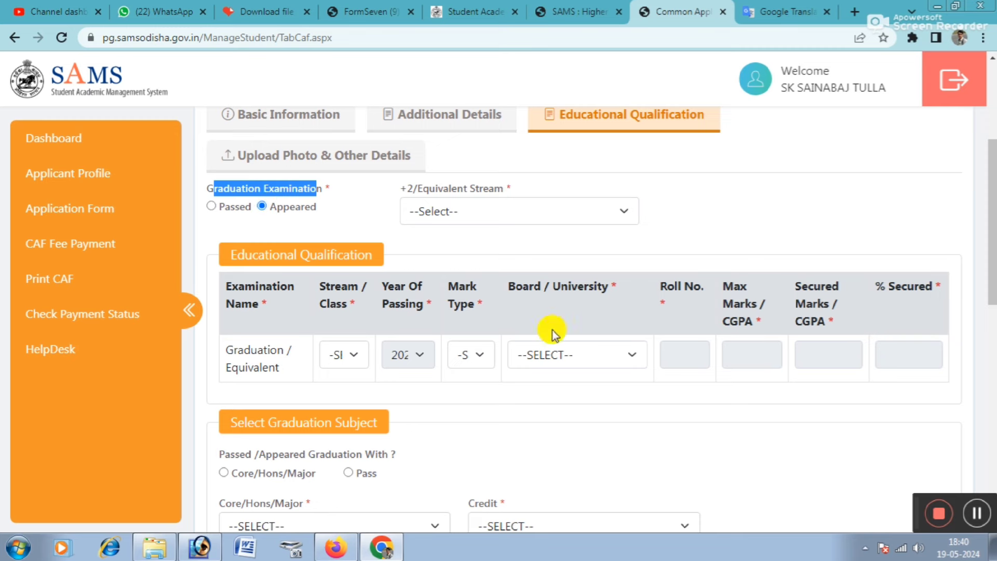
left_click(689, 357)
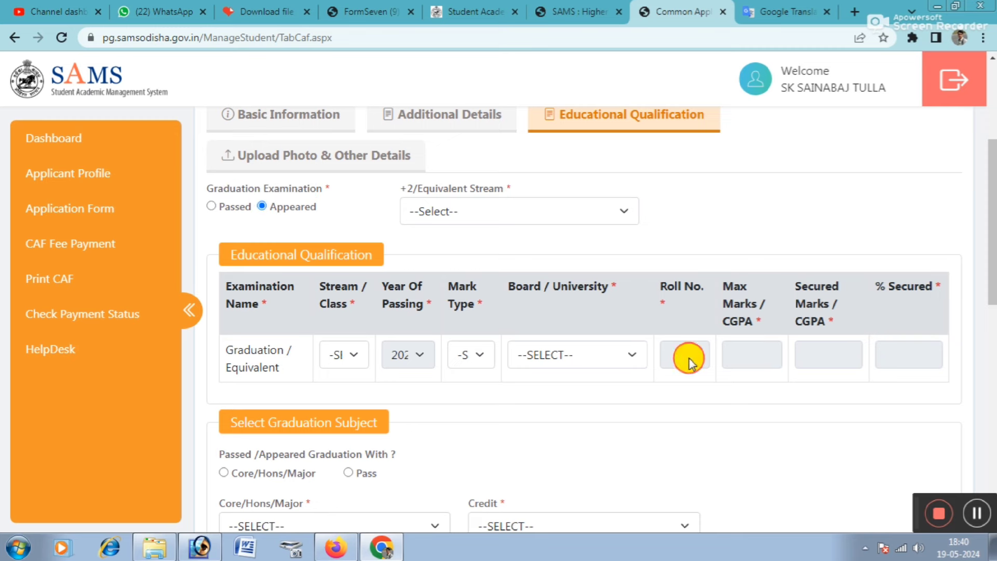
Step: Choose Arts as both the +2/Equivalent stream and the graduation stream
left_click(577, 358)
left_click(463, 357)
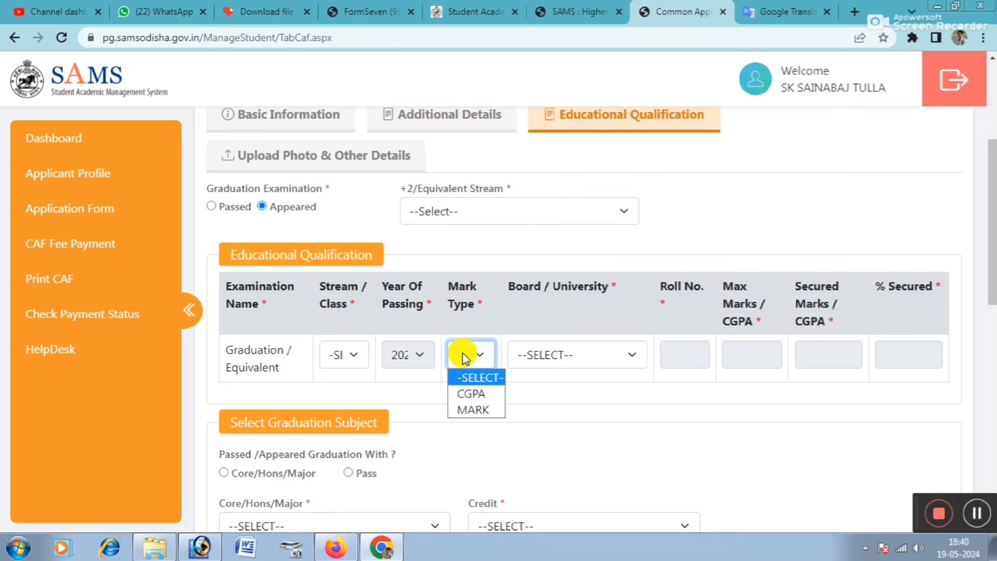
left_click(345, 357)
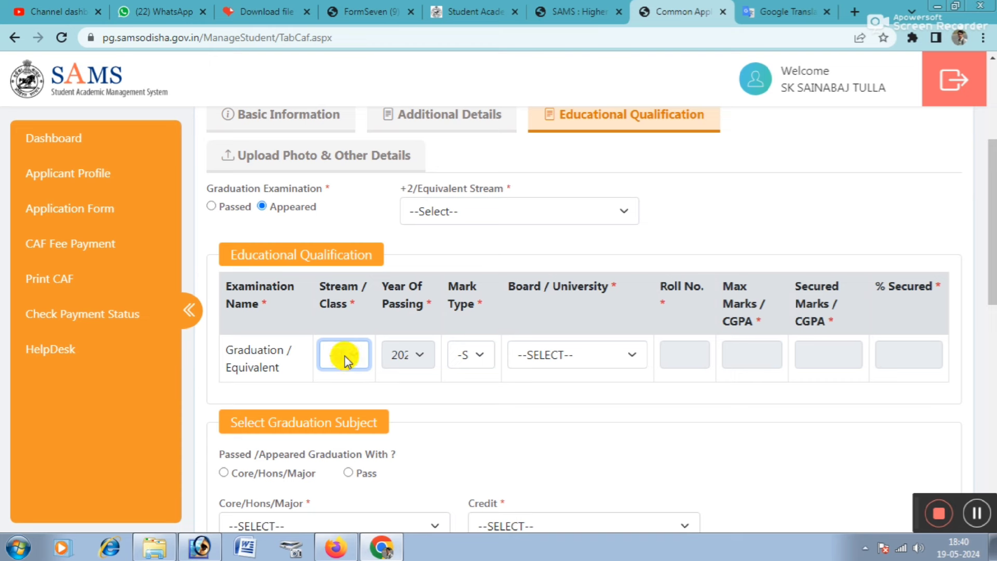
left_click(487, 212)
left_click(267, 211)
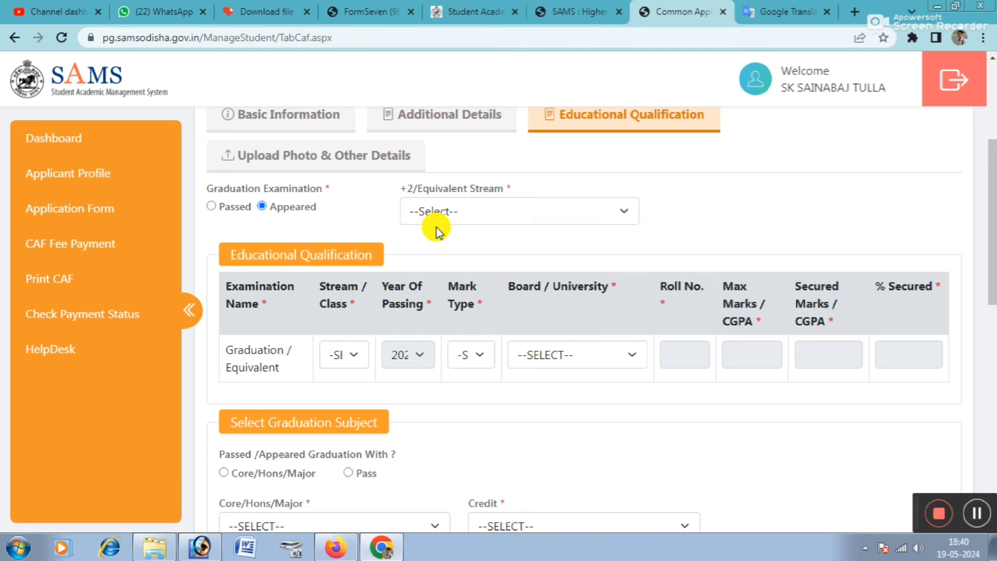
left_click(448, 211)
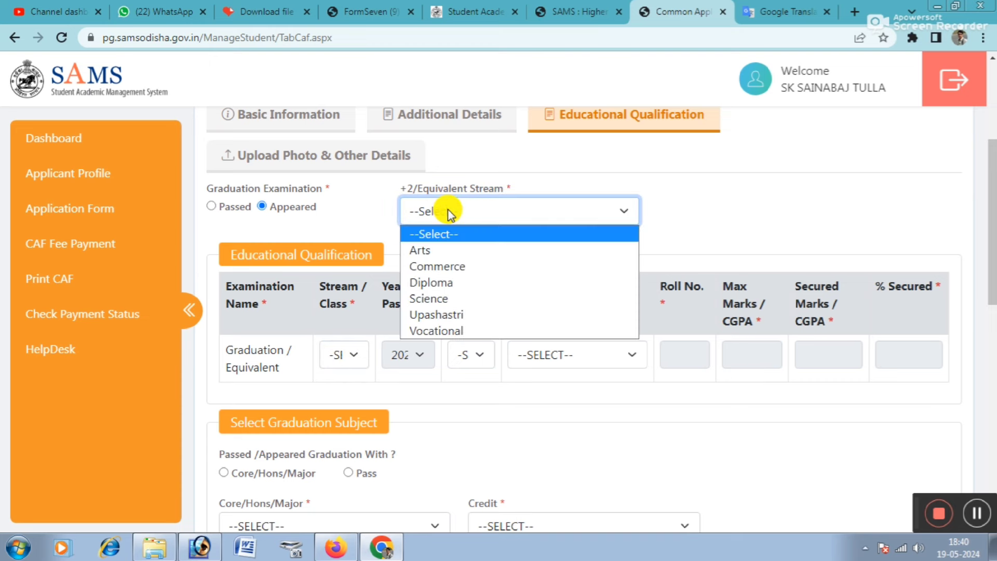
left_click(447, 251)
left_click(362, 361)
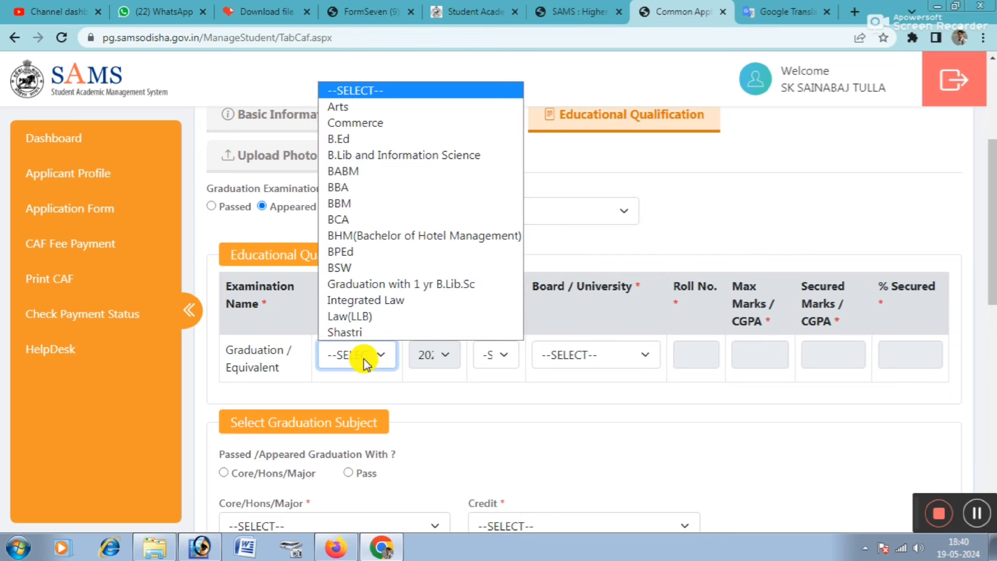
left_click(370, 109)
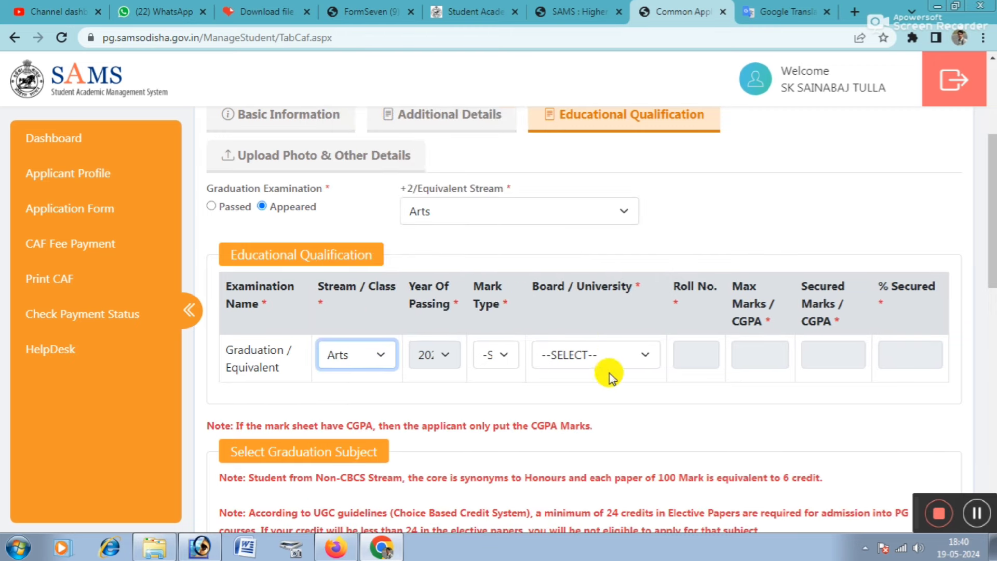
Step: Select Utkal University as the graduation board/university
left_click(495, 354)
left_click(555, 358)
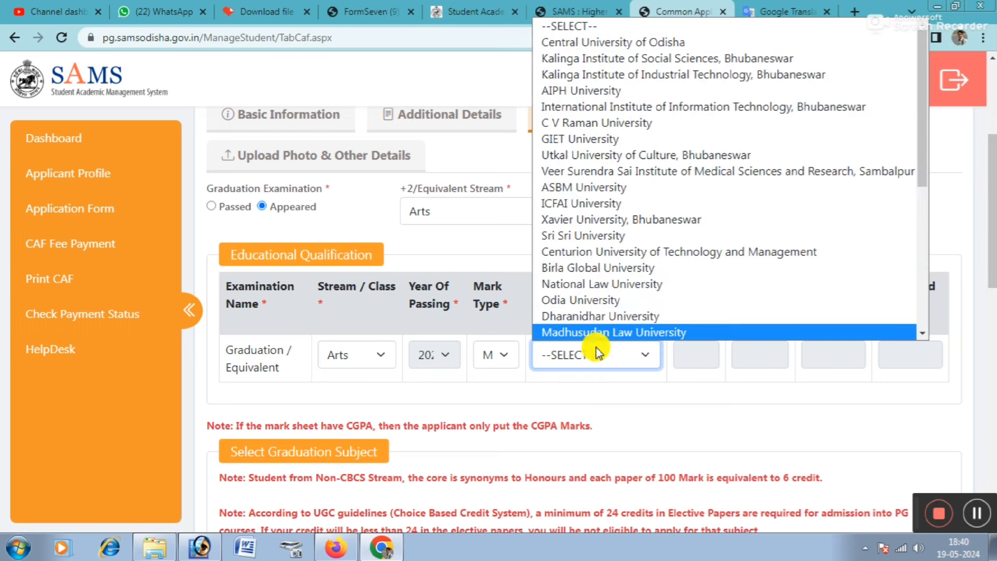
scroll(606, 221, "down", 3)
scroll(607, 220, "down", 3)
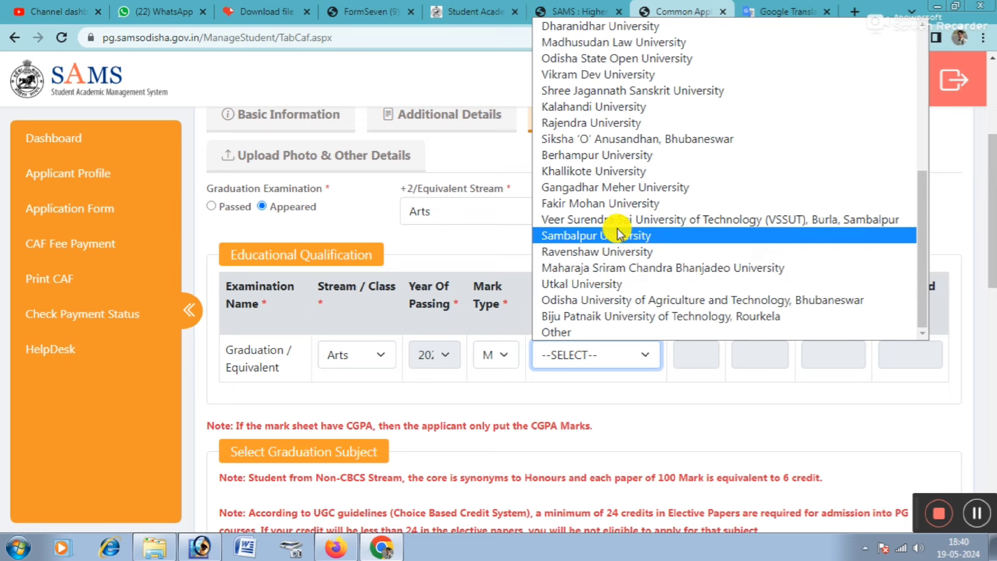
scroll(617, 228, "up", 6)
scroll(624, 229, "down", 6)
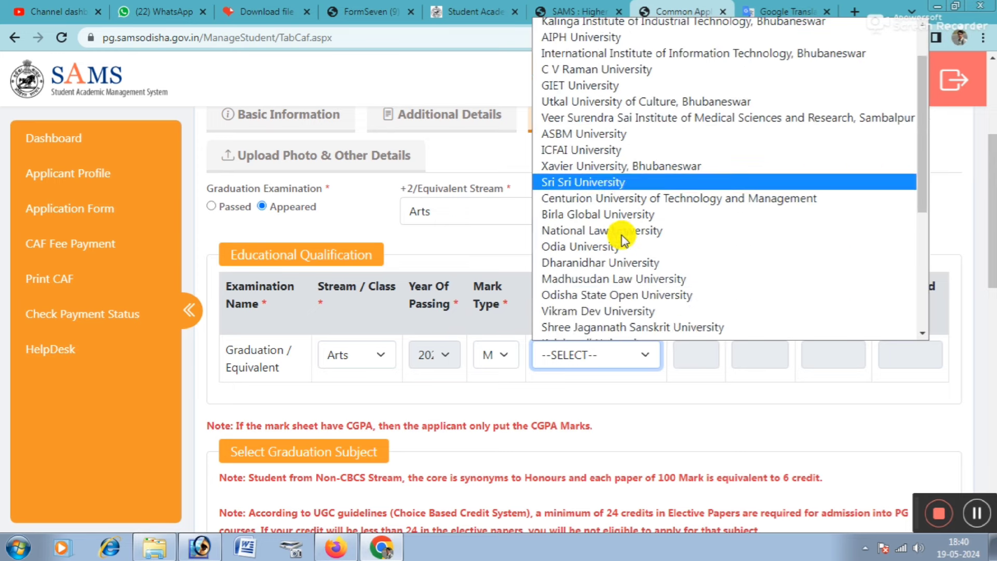
left_click(613, 283)
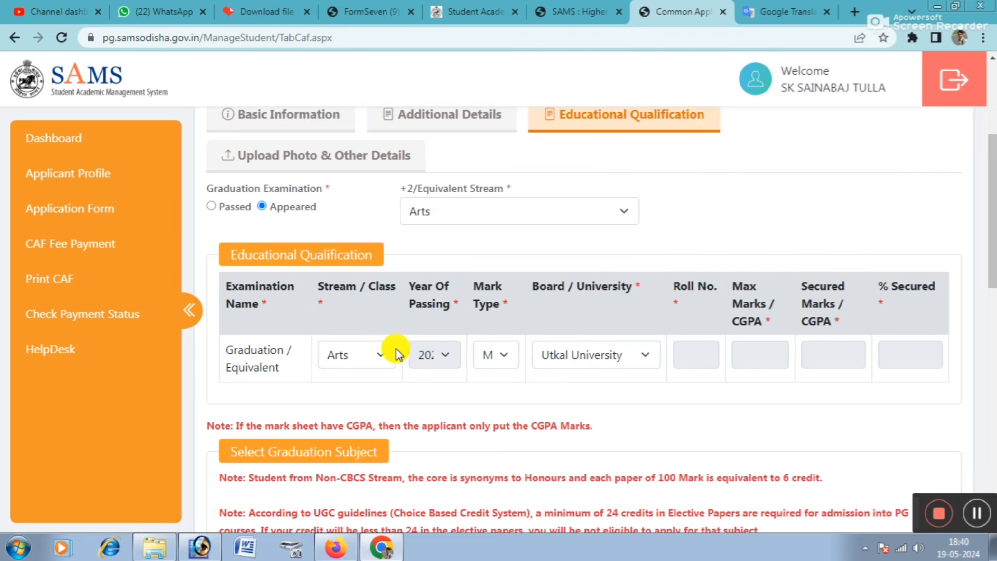
Step: Switch graduation to Passed, keeping Arts as the +2 and graduation streams
left_click(238, 209)
left_click(446, 211)
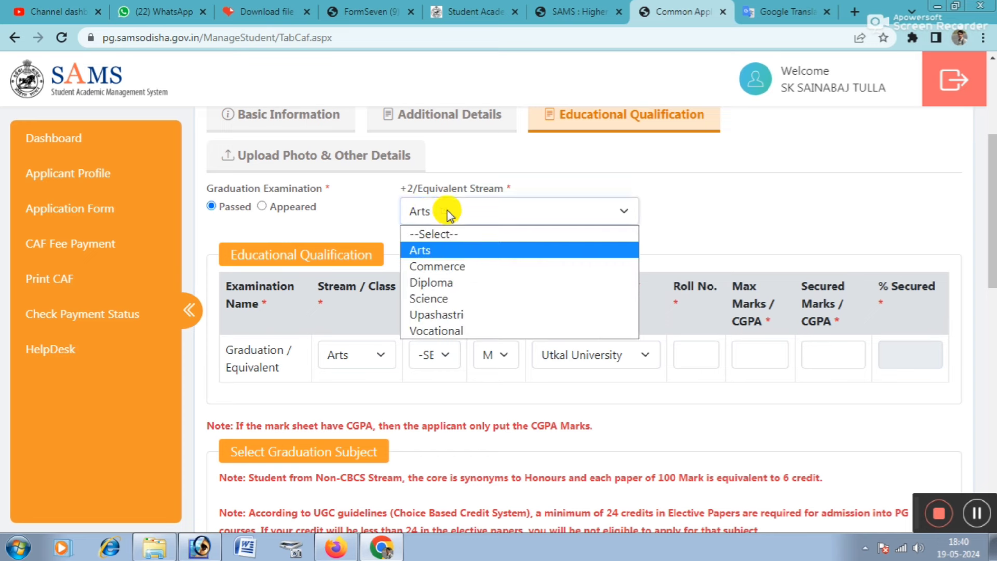
left_click(349, 227)
left_click(474, 211)
left_click(443, 252)
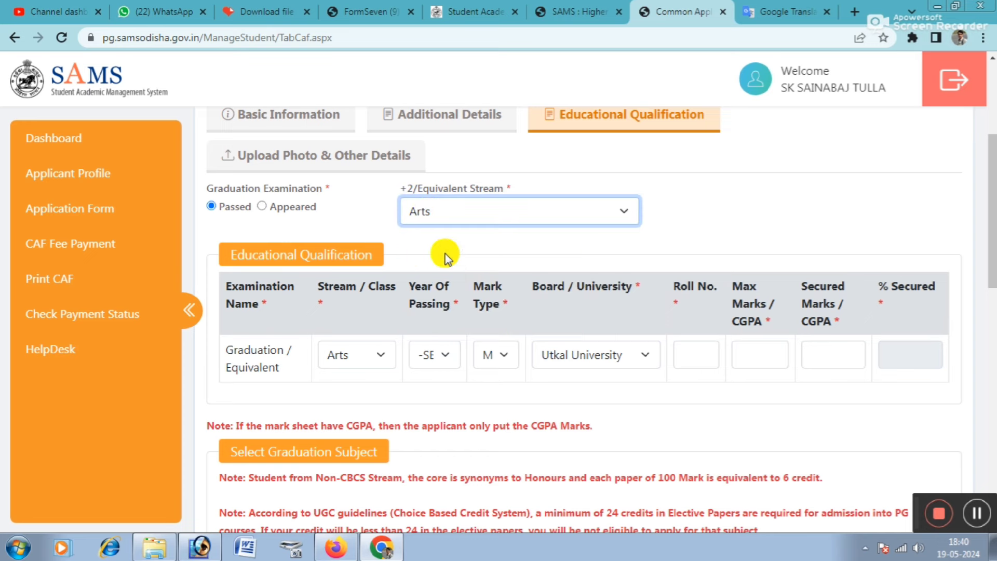
left_click(369, 357)
left_click(369, 357)
left_click(431, 354)
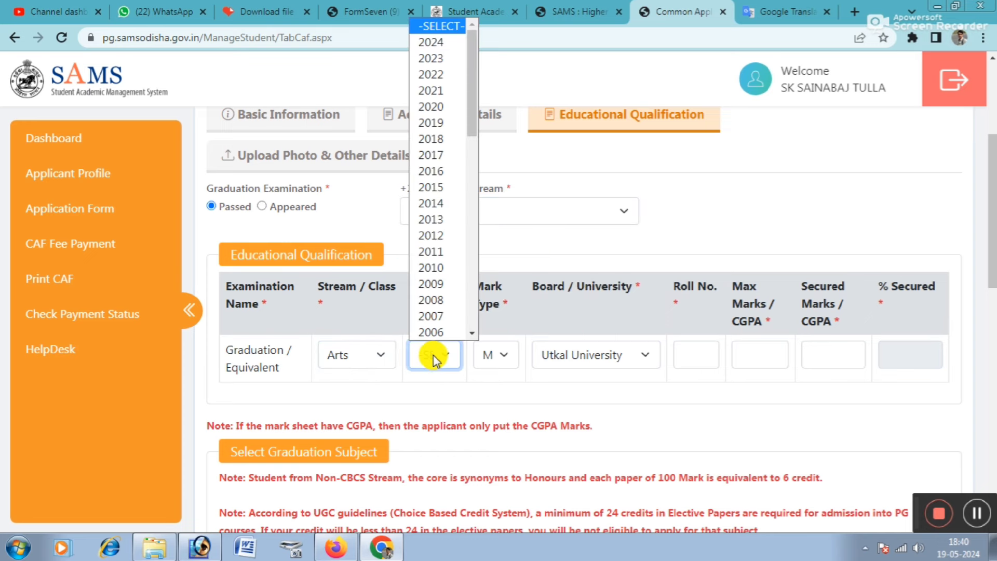
left_click(525, 384)
left_click(695, 358)
left_click(748, 347)
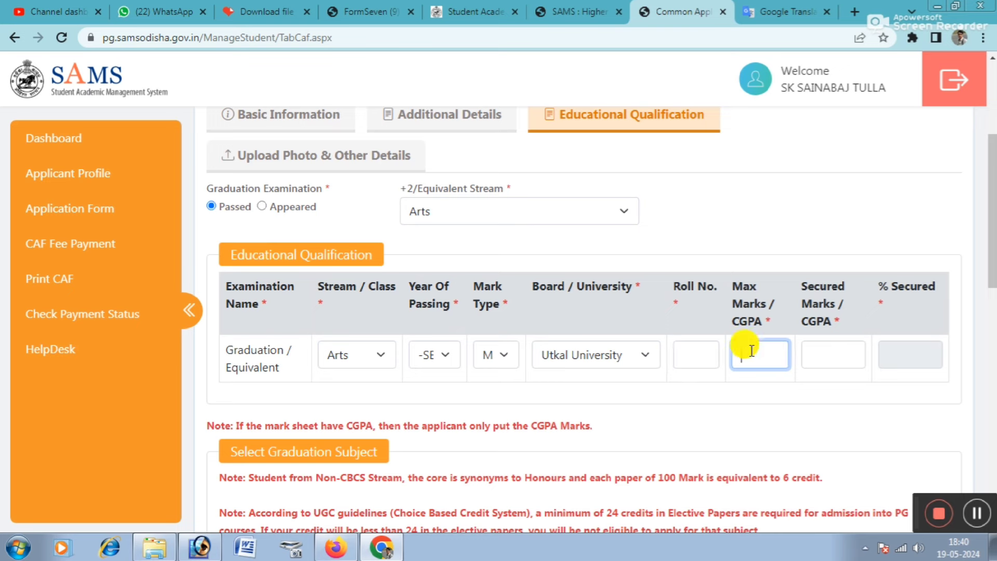
left_click(804, 354)
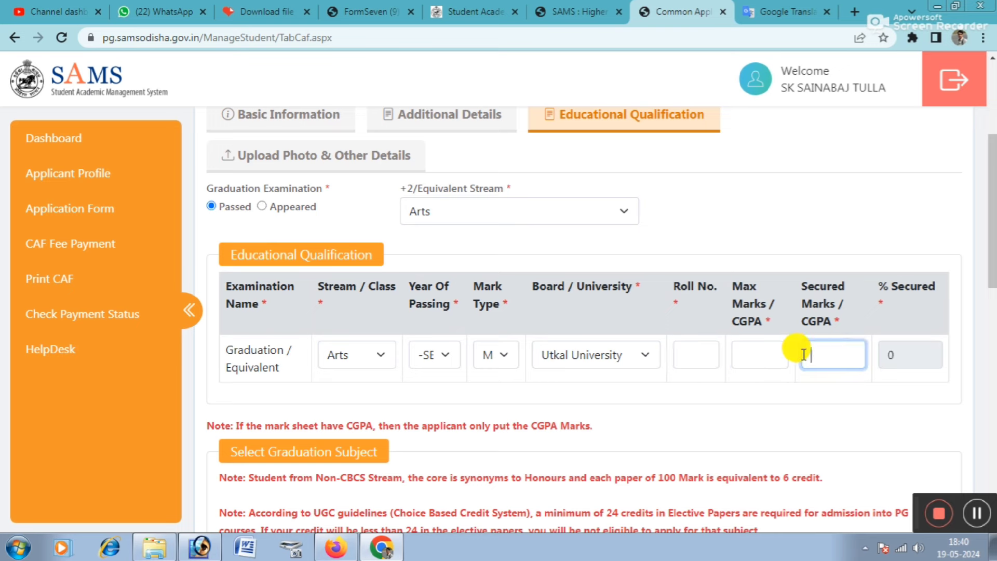
left_click(772, 415)
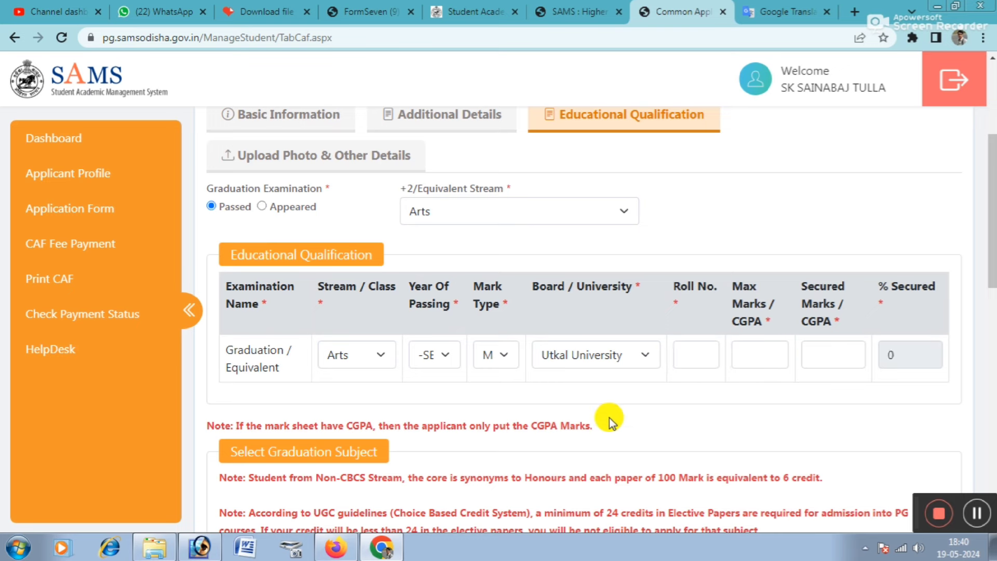
Step: Pick the year of passing, choose CGPA as mark type and keep Utkal University
left_click(447, 353)
scroll(431, 257, "down", 9)
scroll(434, 289, "up", 9)
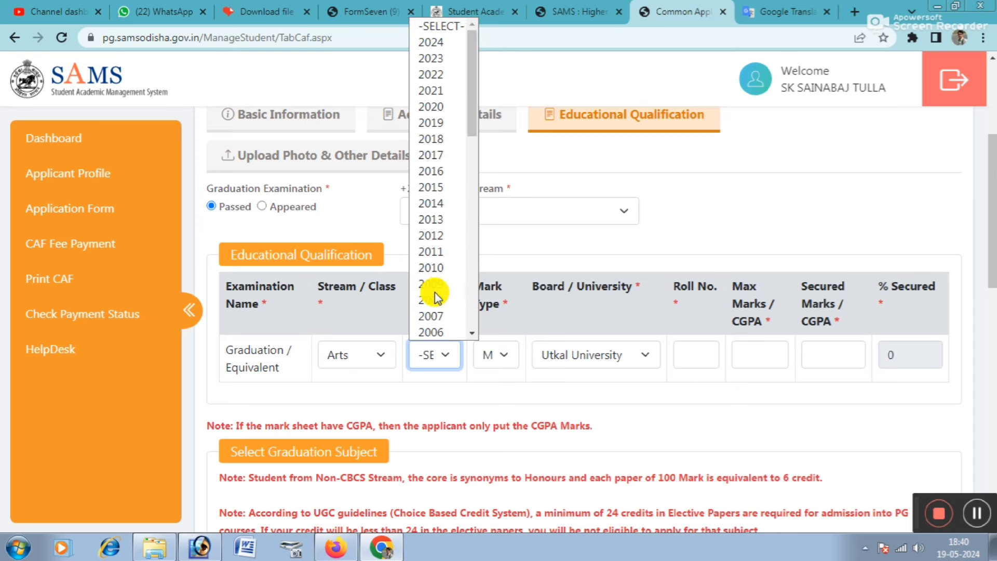
left_click(436, 58)
left_click(496, 354)
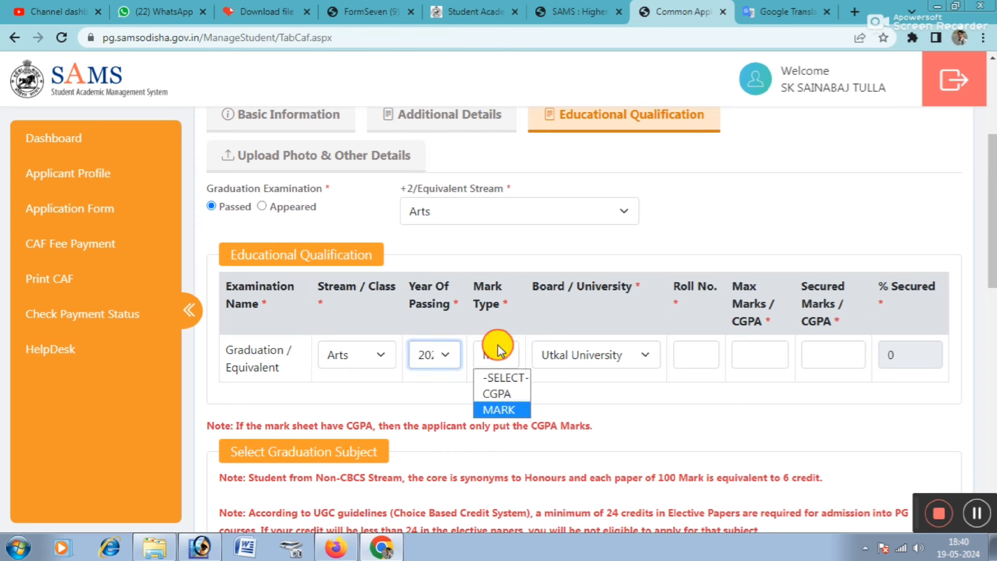
left_click(501, 399)
left_click(623, 360)
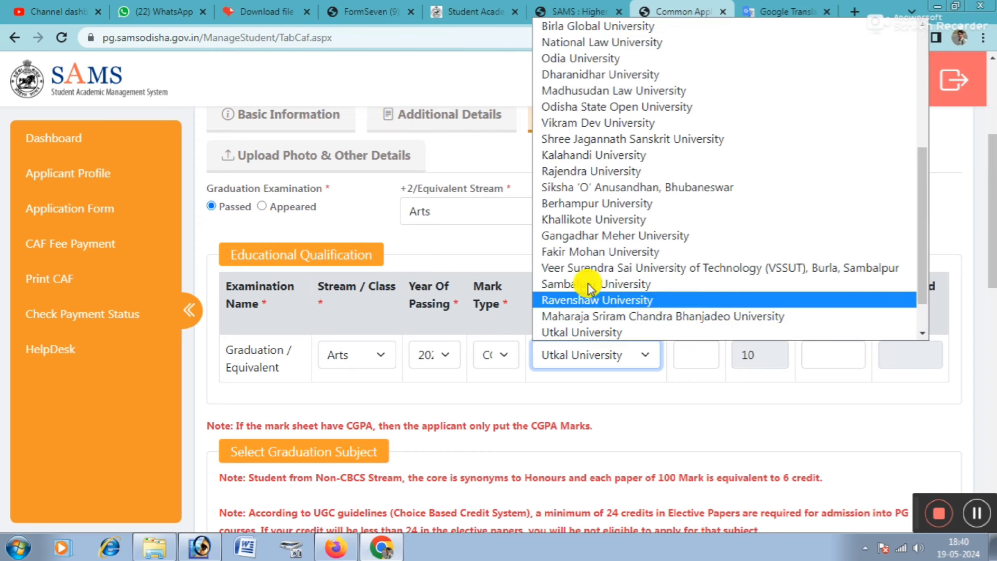
left_click(584, 332)
Step: Enter a secured CGPA of 8 for graduation
left_click(696, 355)
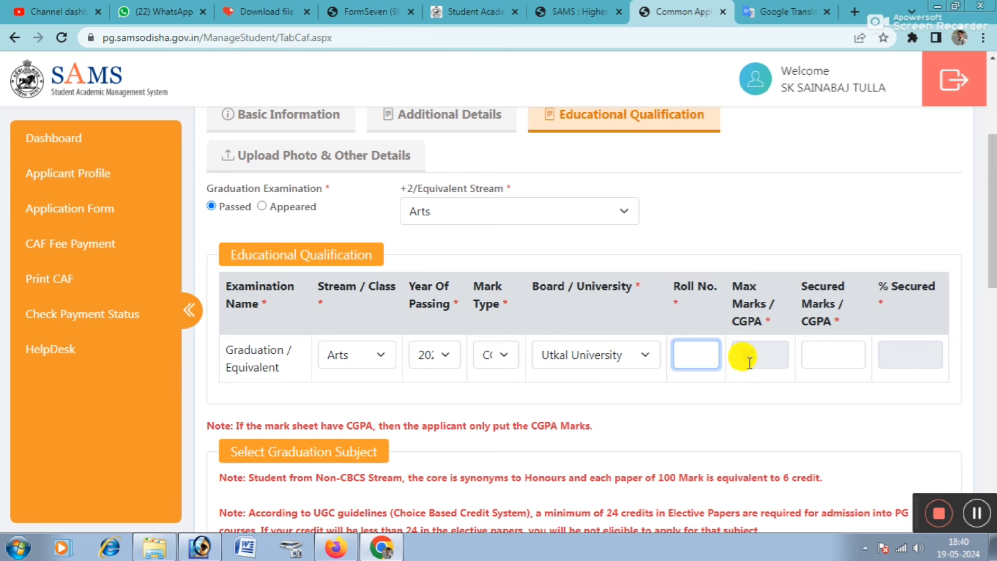
left_click(821, 358)
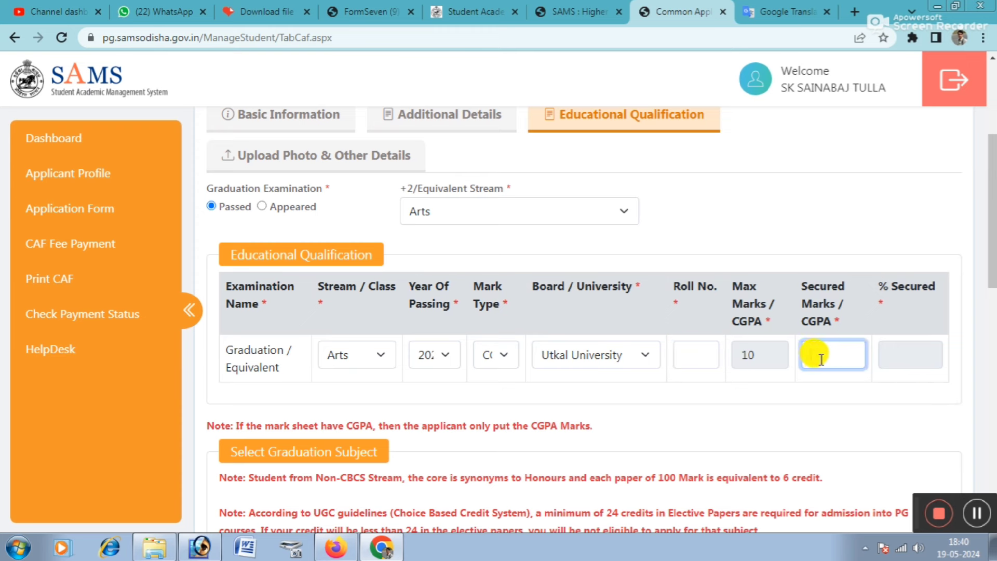
type("8")
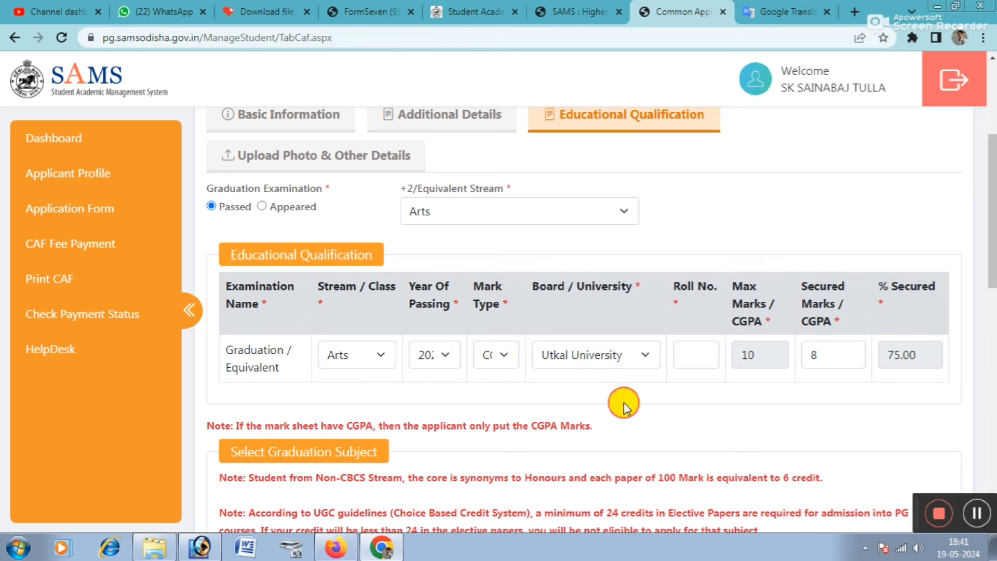
scroll(520, 379, "down", 5)
scroll(422, 322, "down", 4)
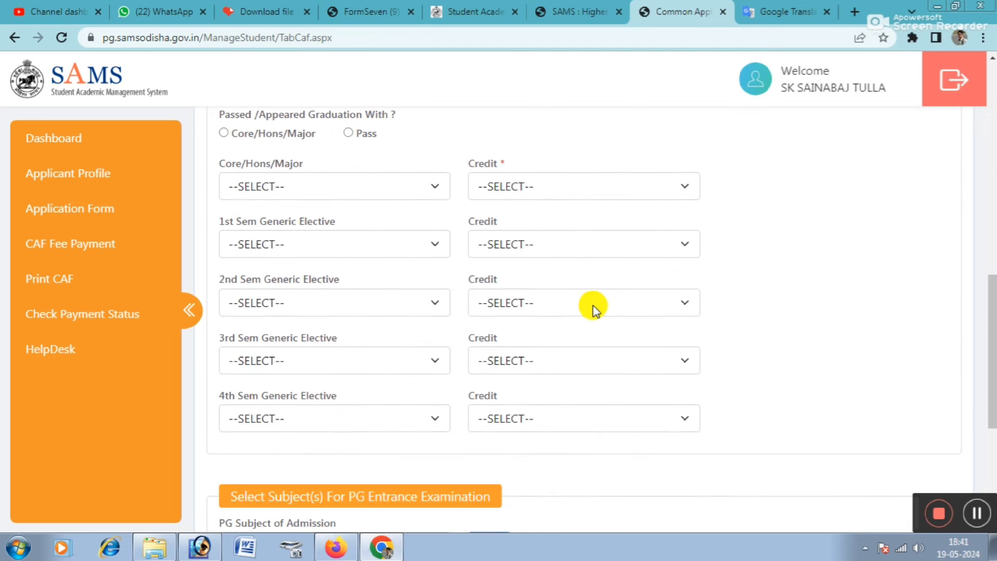
scroll(423, 261, "up", 1)
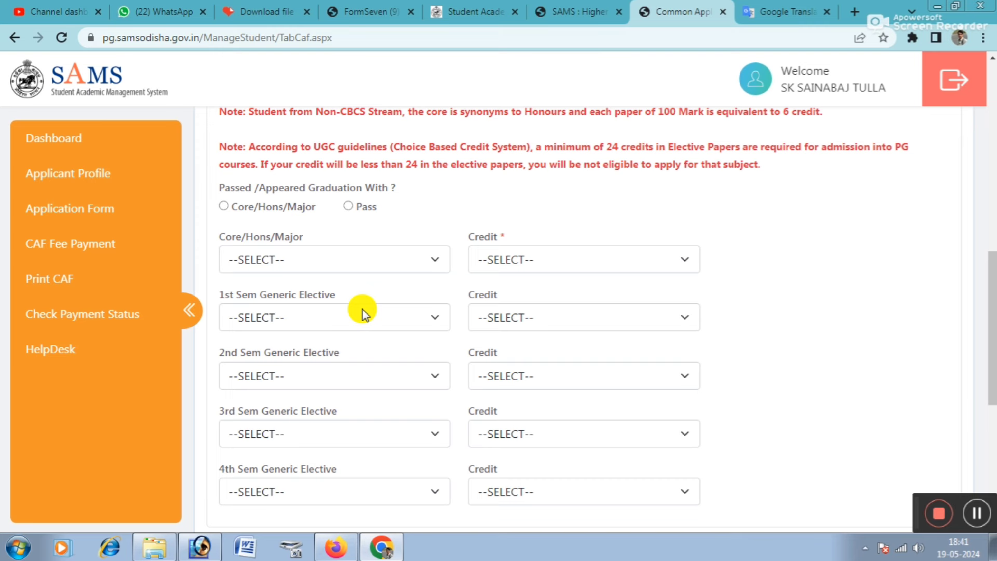
Step: Select Core/Hons/Major with English as the honours subject and 84 credits
left_click(224, 210)
left_click(288, 258)
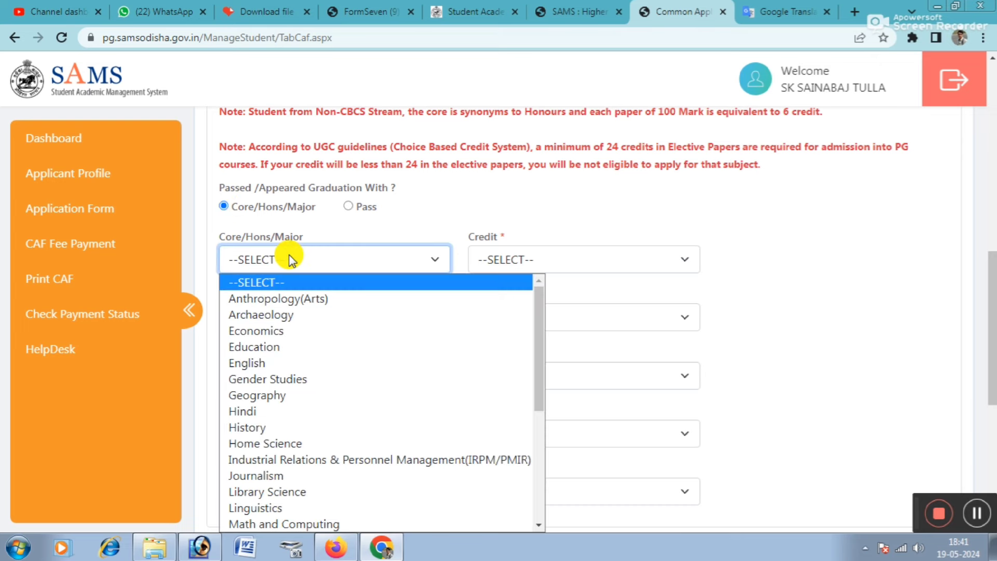
left_click(274, 360)
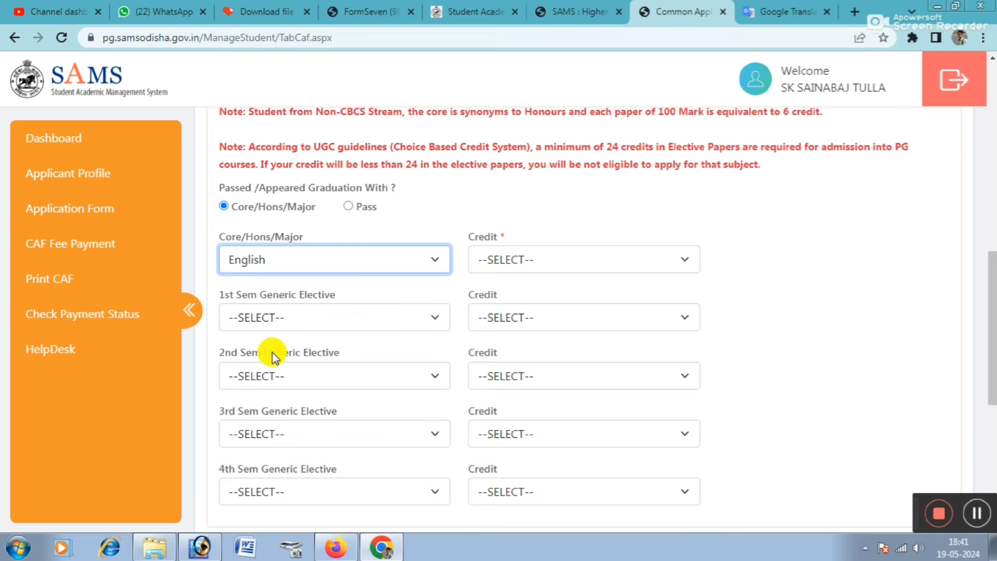
left_click(515, 259)
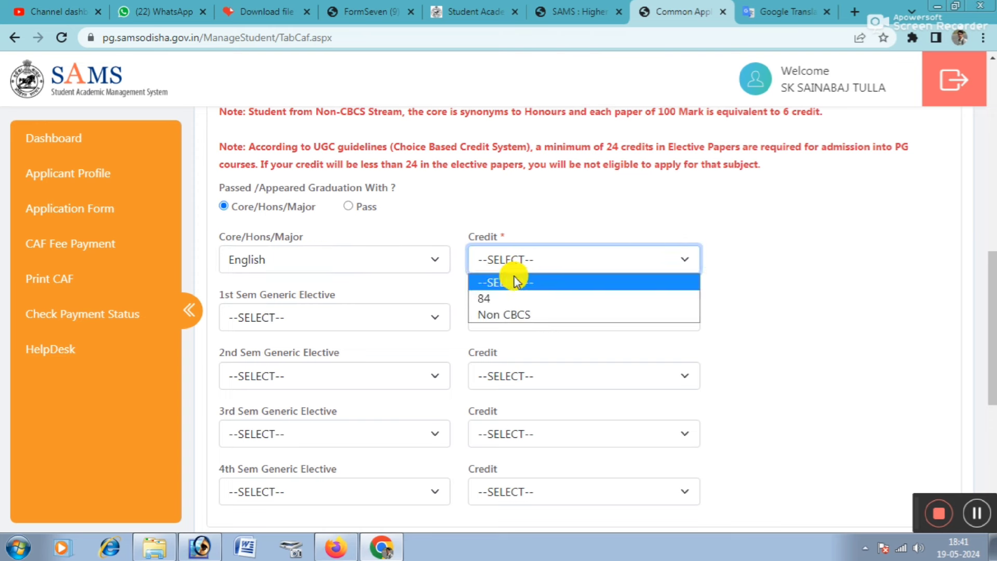
left_click(503, 299)
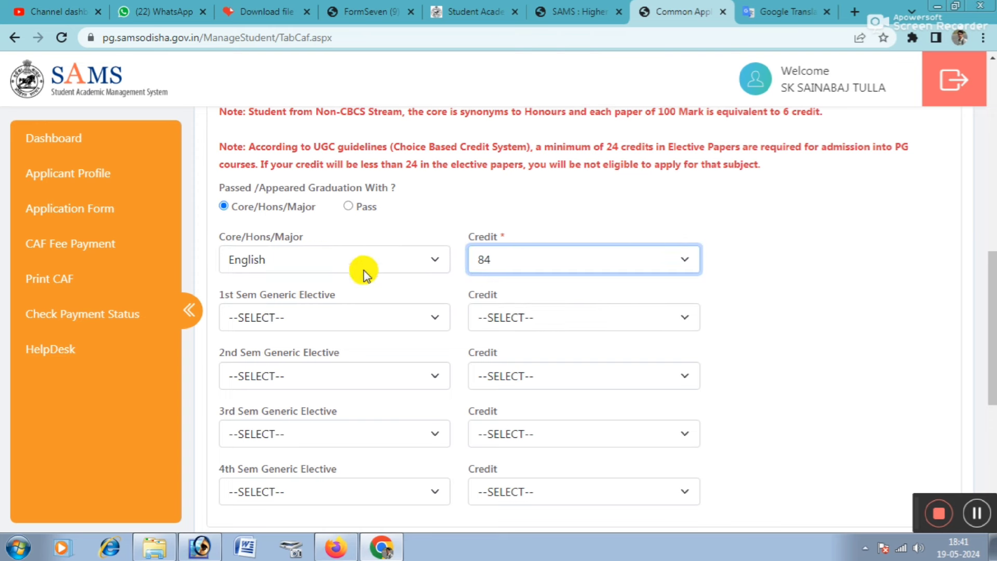
Step: Try the Pass type, browsing Discipline Specific Core1 subjects and setting its credit to Non CBCS
left_click(348, 206)
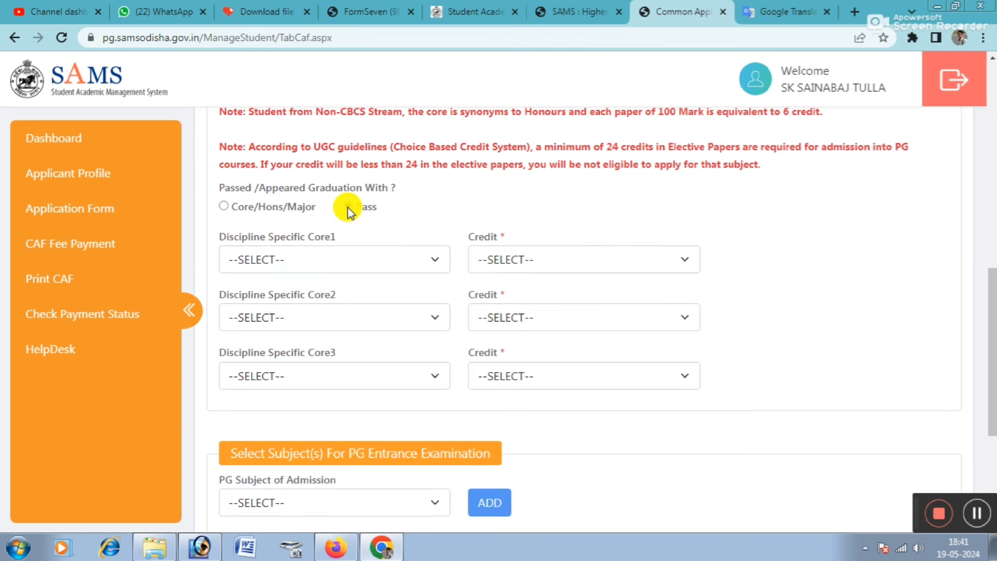
left_click(352, 258)
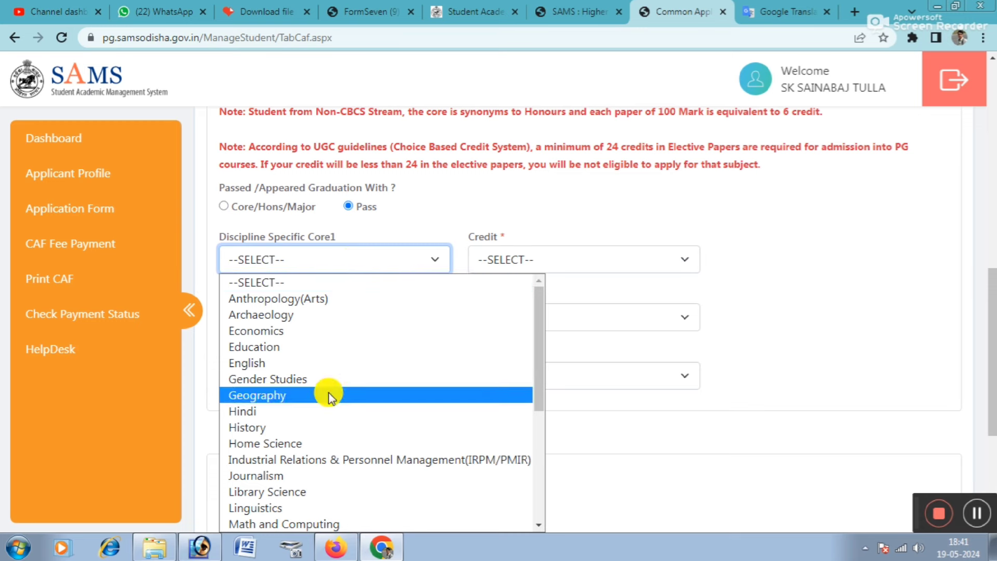
left_click(433, 269)
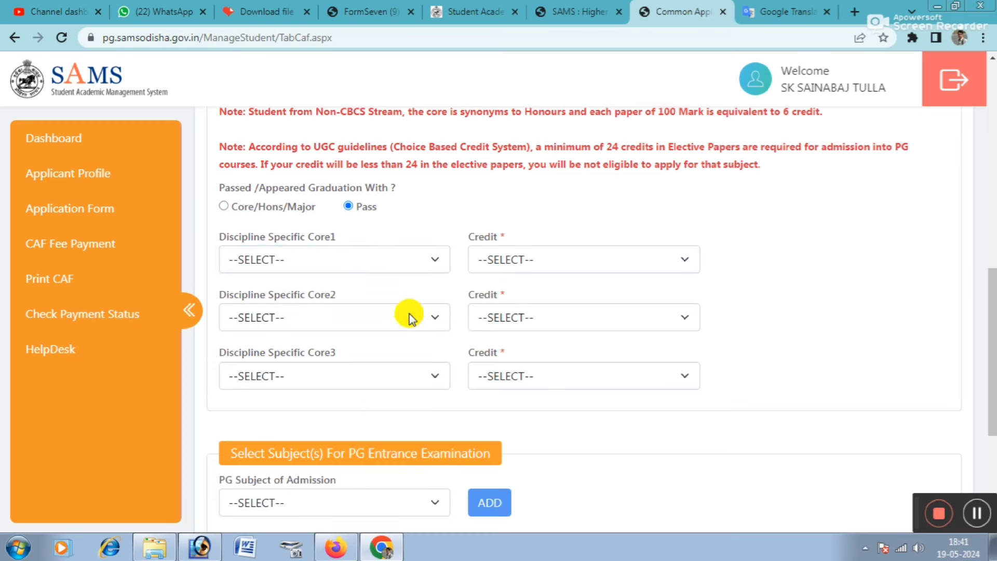
left_click(327, 320)
left_click(271, 371)
left_click(617, 262)
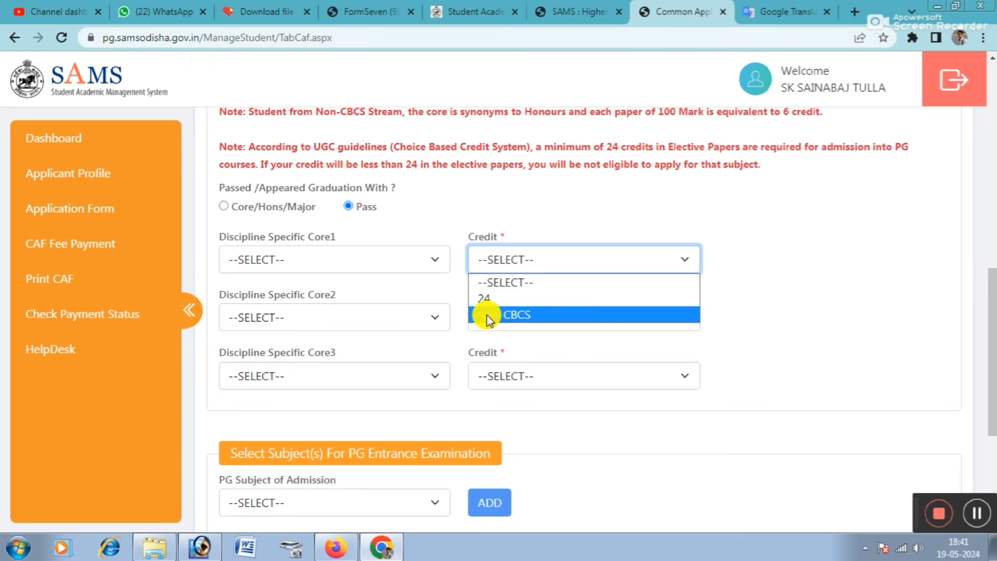
left_click(520, 315)
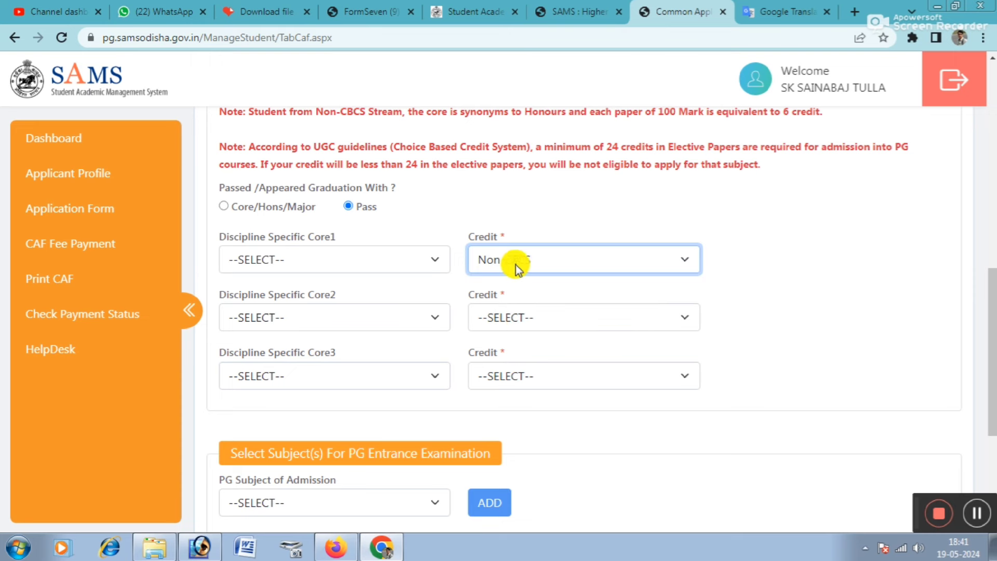
Step: Return to Core/Hons/Major and reselect English with 84 credits
left_click(366, 263)
left_click(230, 217)
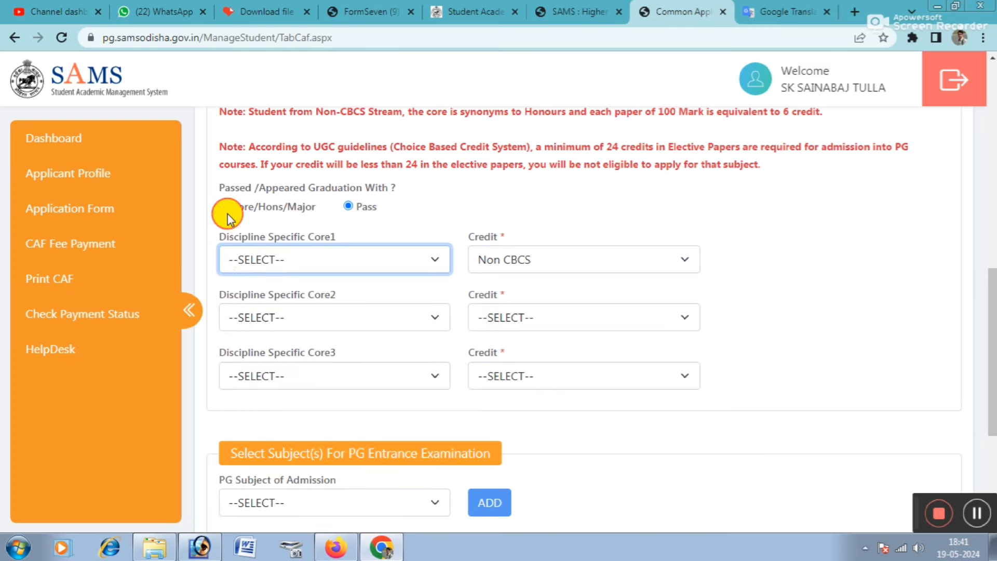
left_click(223, 207)
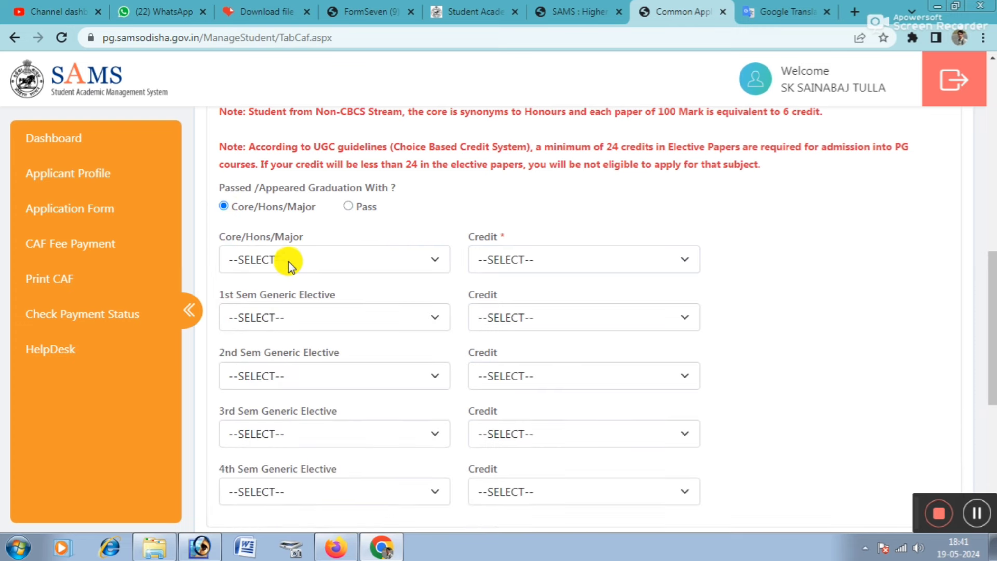
left_click(293, 263)
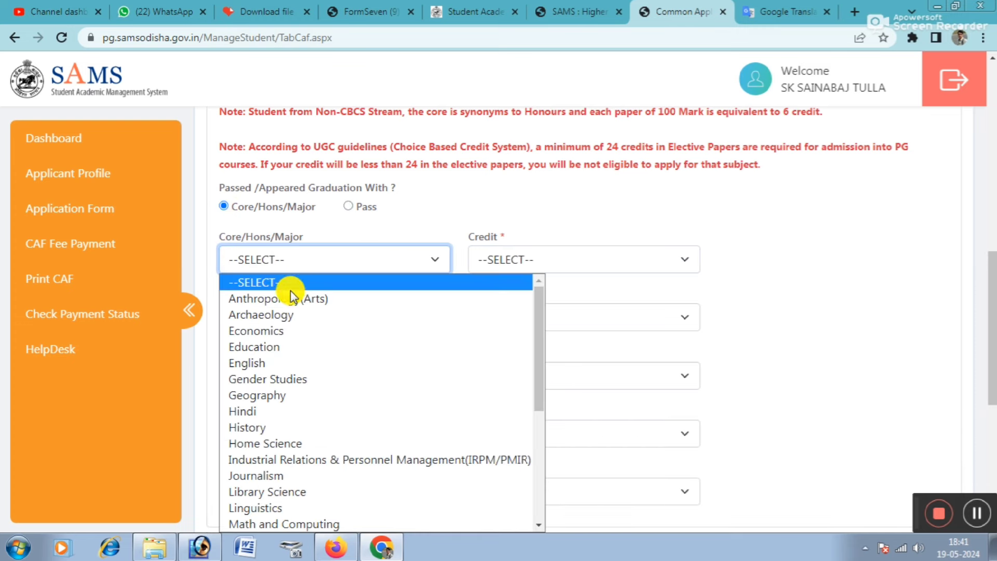
left_click(256, 360)
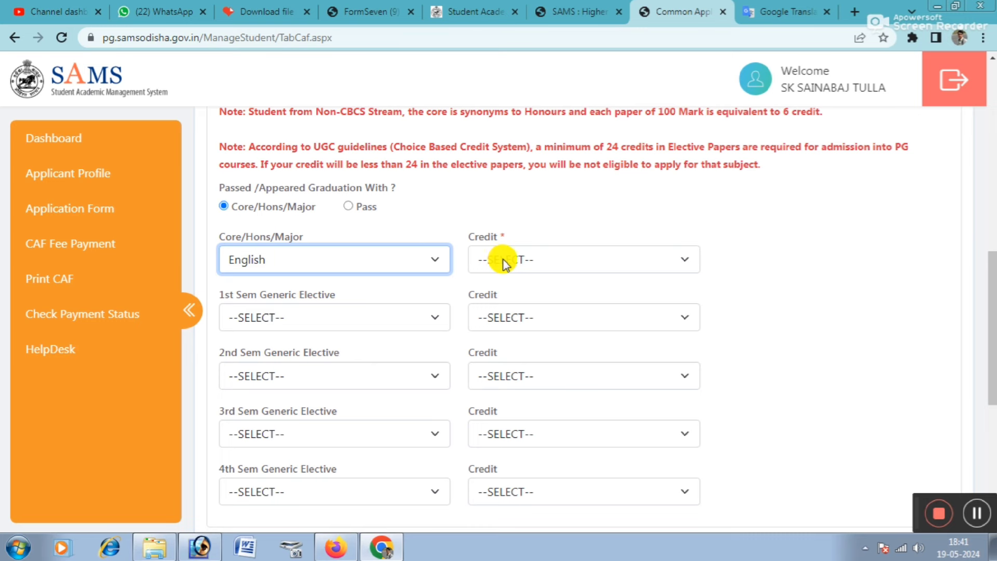
left_click(503, 262)
left_click(495, 297)
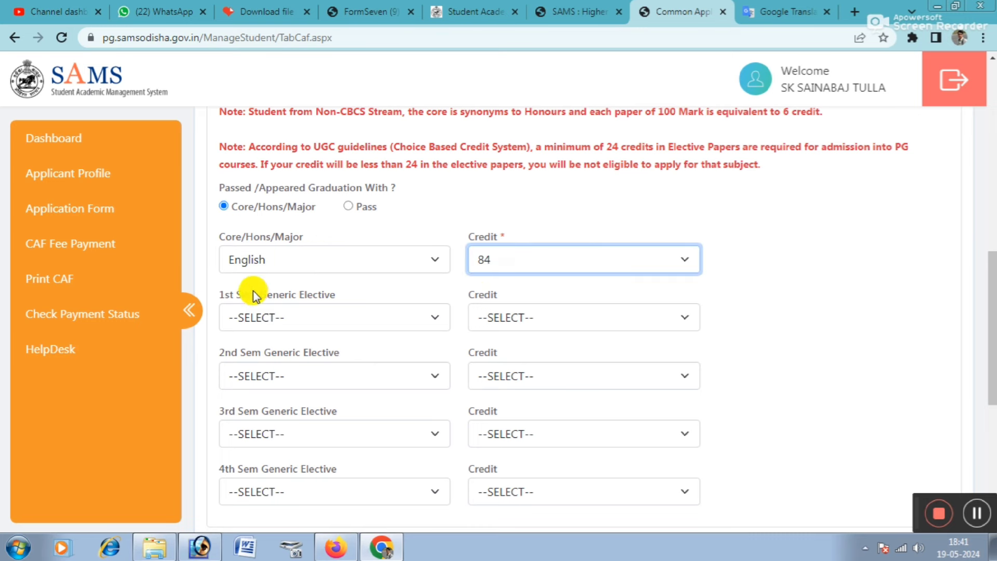
Step: Highlight the four Generic Elective subject labels while explaining them
left_click_drag(253, 292, 371, 295)
left_click_drag(238, 353, 337, 356)
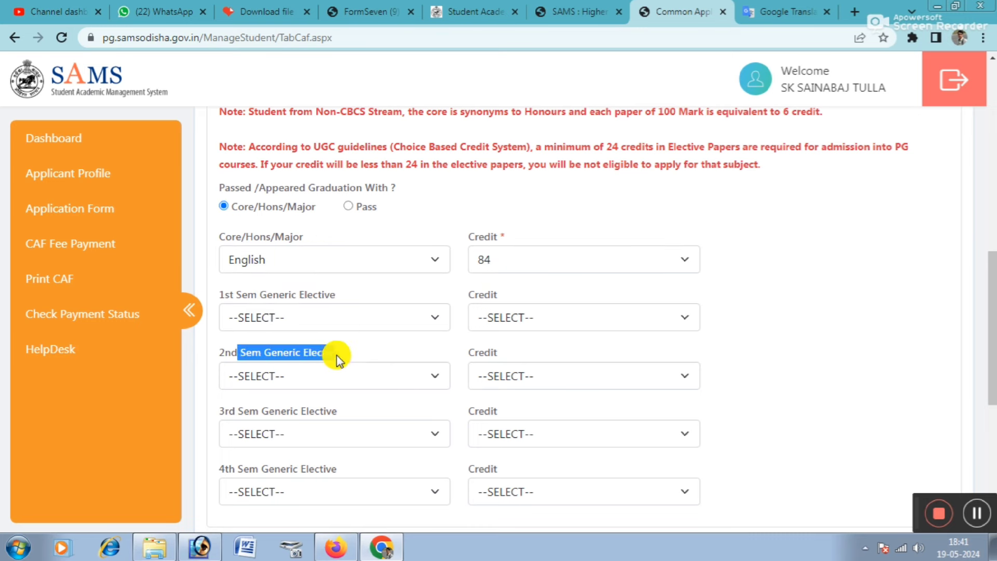
left_click_drag(239, 410, 410, 419)
left_click_drag(269, 469, 382, 466)
left_click(767, 344)
Step: Add English as the PG subject of admission
scroll(768, 345, "down", 2)
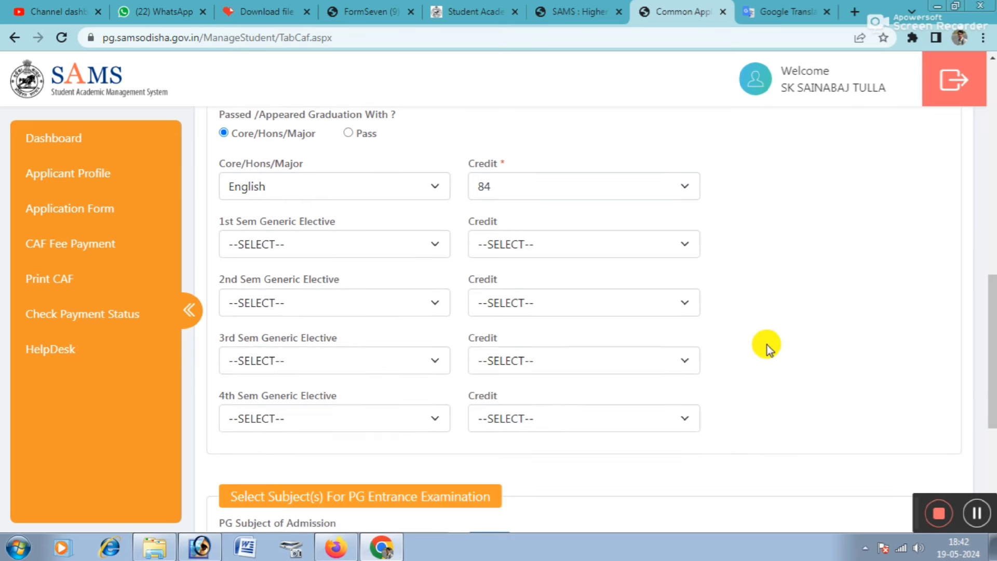
scroll(742, 343, "down", 5)
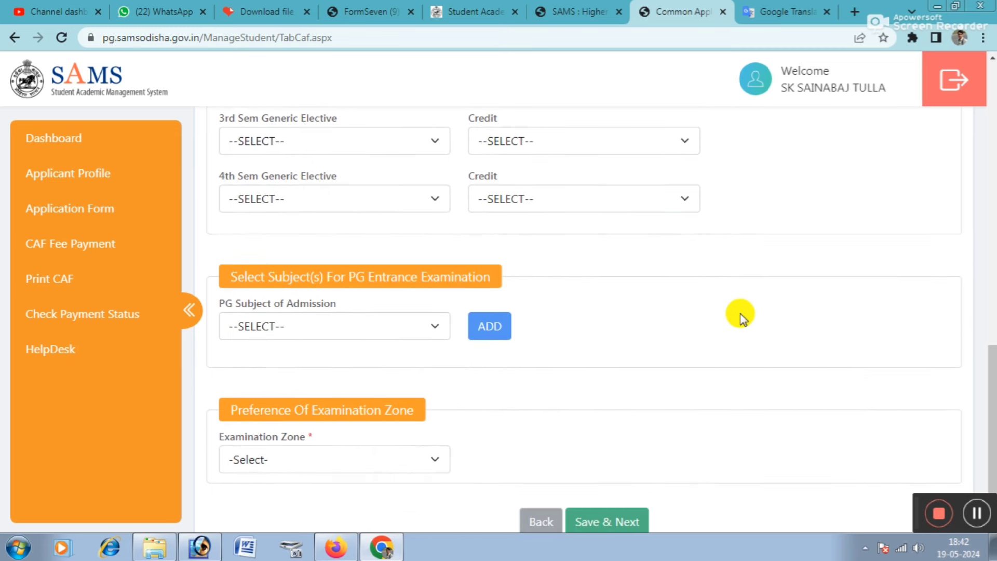
scroll(741, 317, "down", 1)
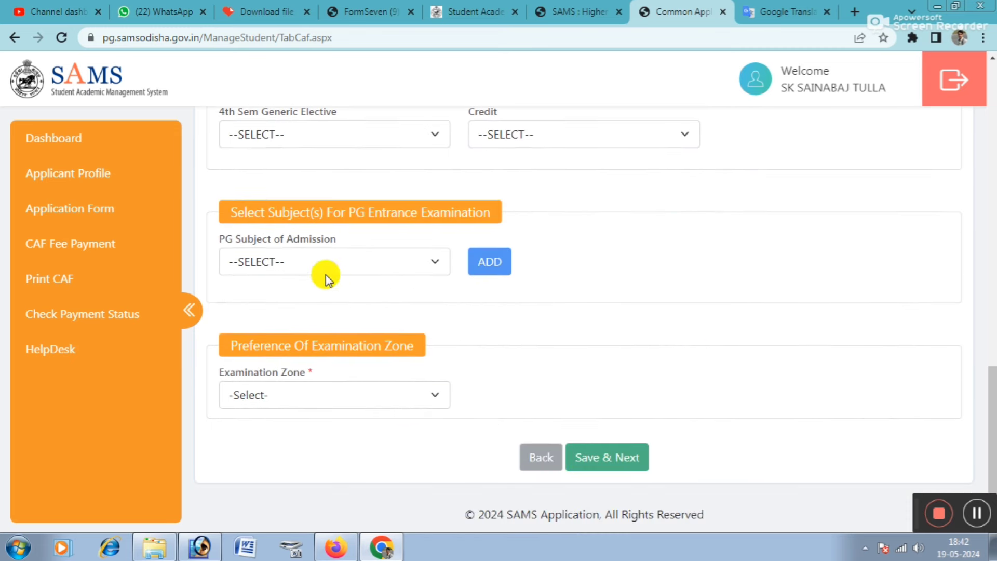
left_click(295, 262)
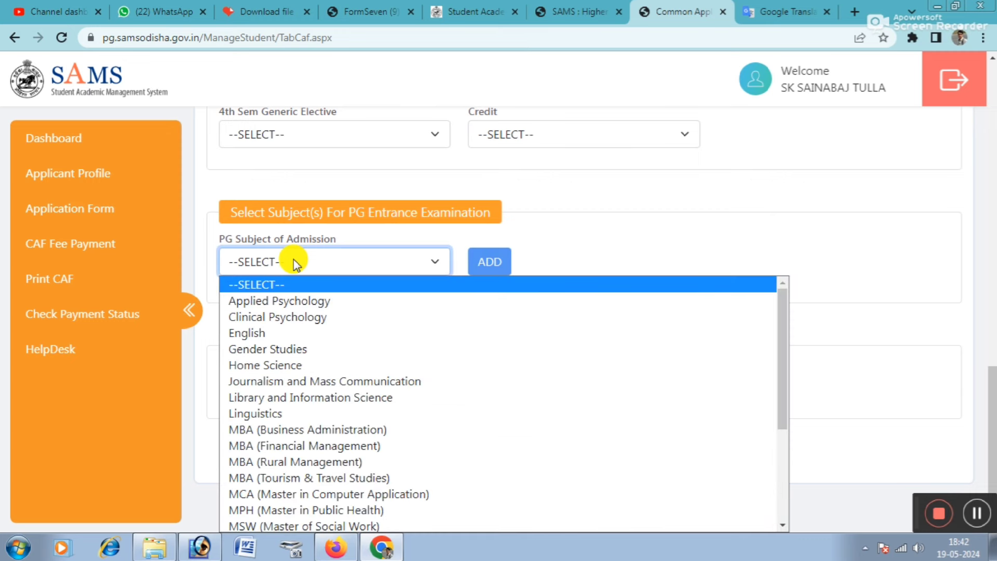
left_click(290, 333)
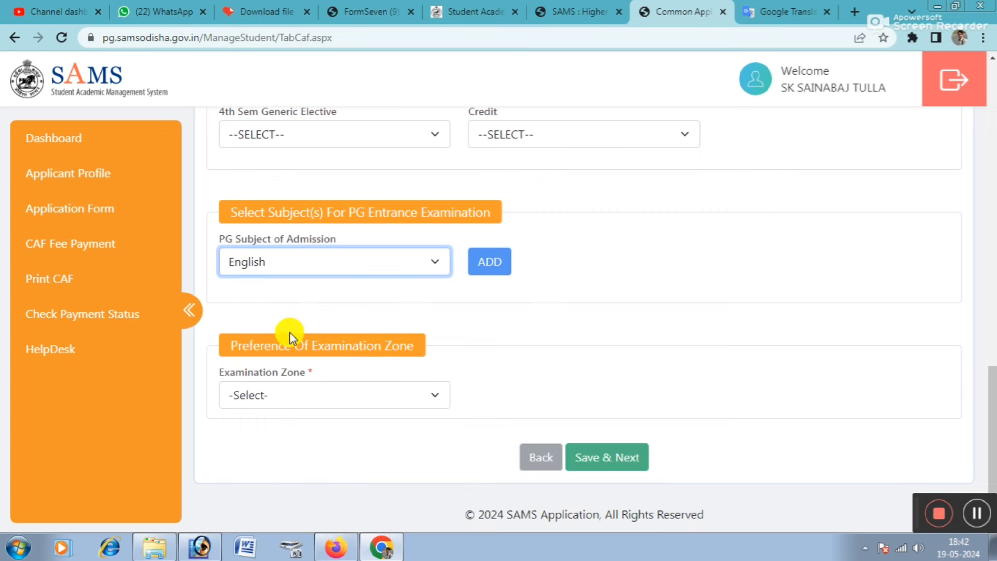
left_click(483, 268)
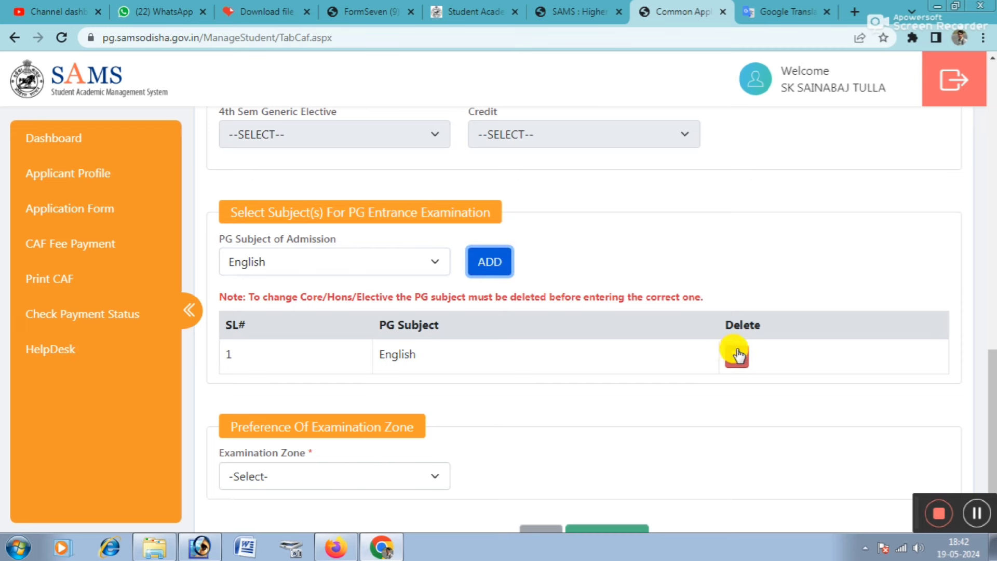
Step: Choose Balasore as examination zone, save, and dismiss the roll number warning
scroll(742, 354, "down", 2)
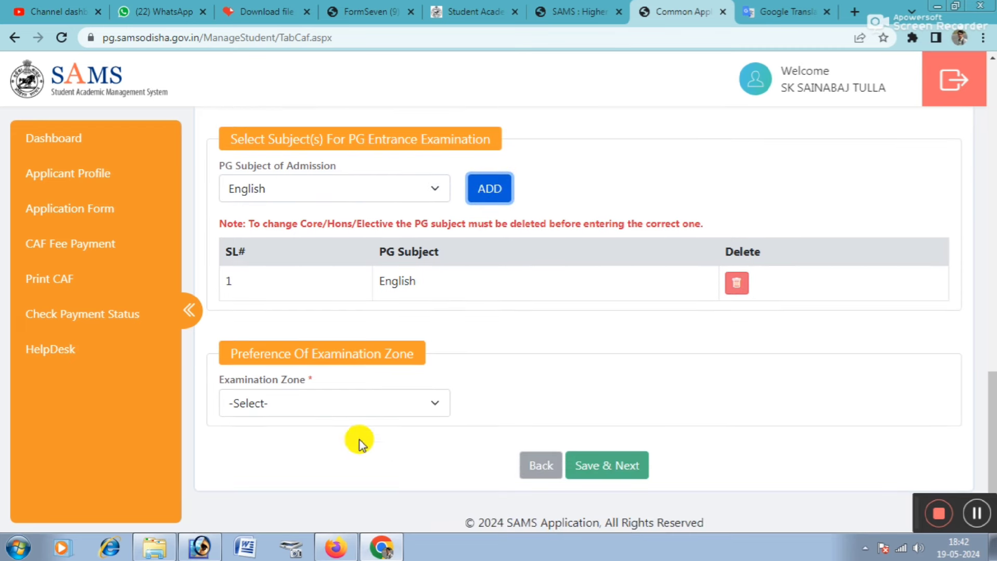
left_click(345, 405)
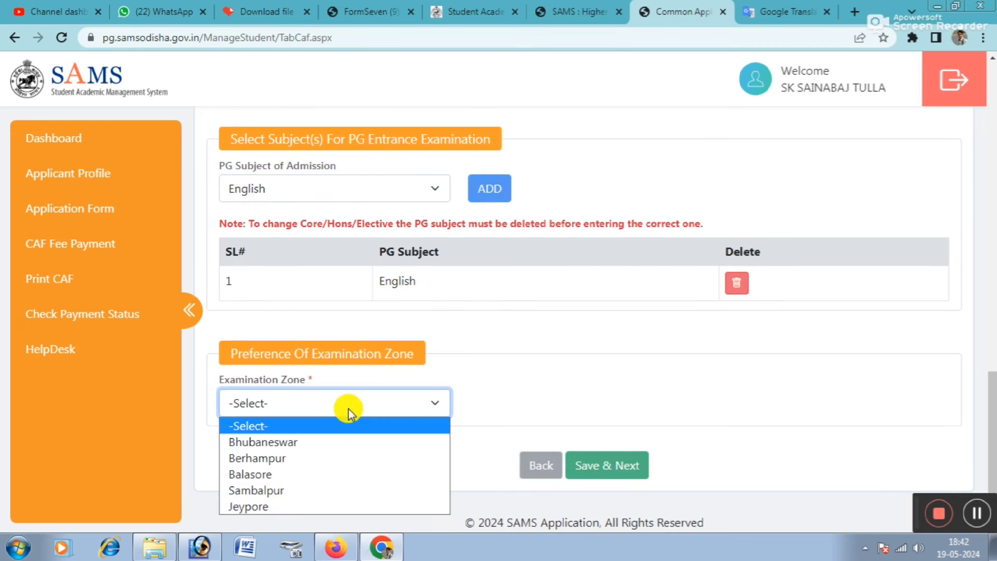
left_click(327, 474)
left_click(600, 463)
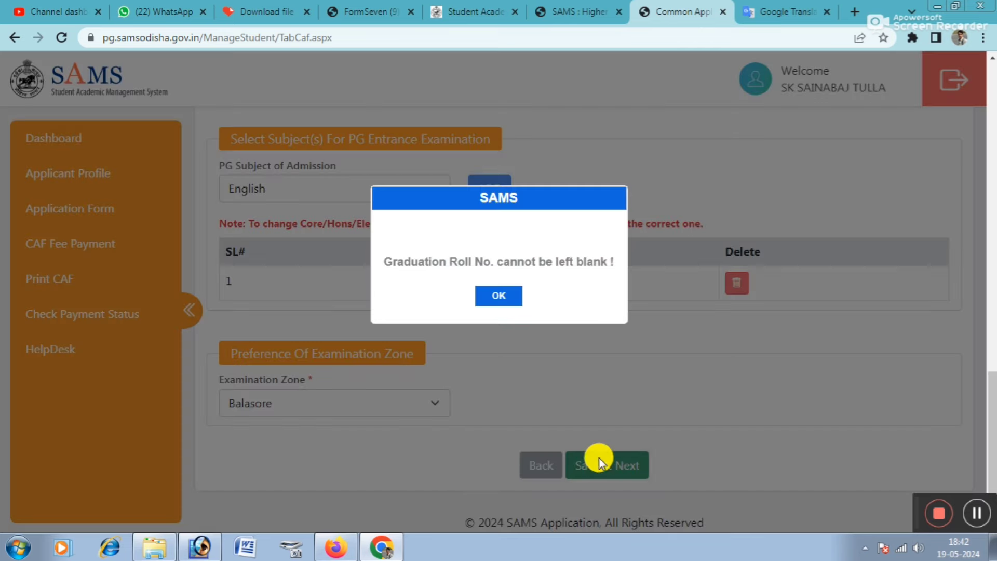
left_click(500, 300)
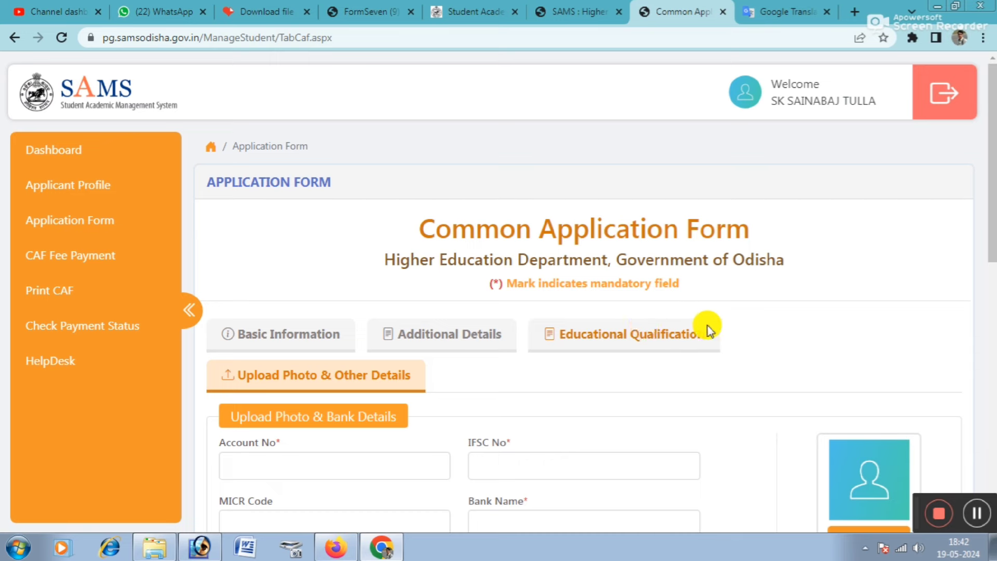
scroll(601, 318, "down", 3)
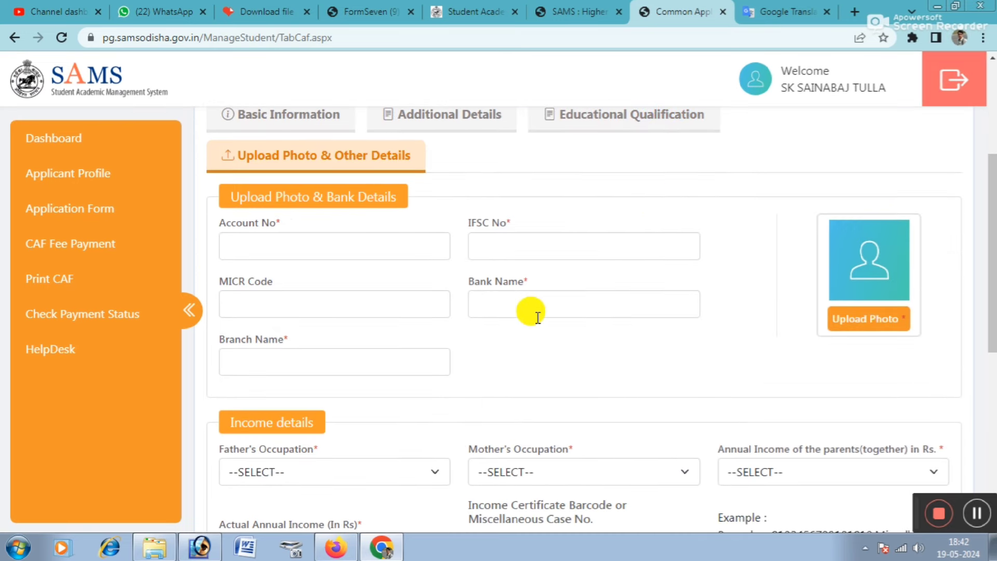
left_click(275, 242)
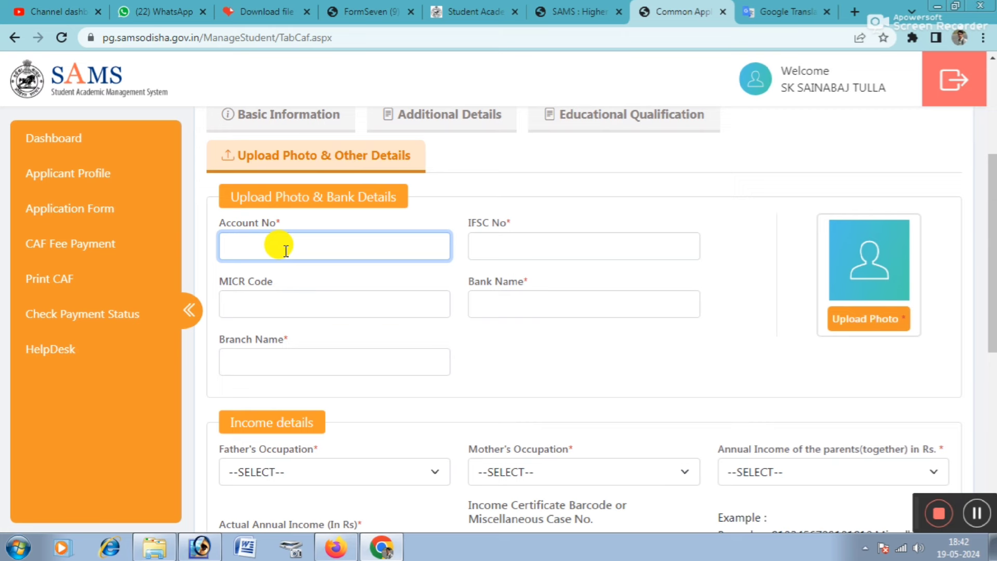
left_click(516, 250)
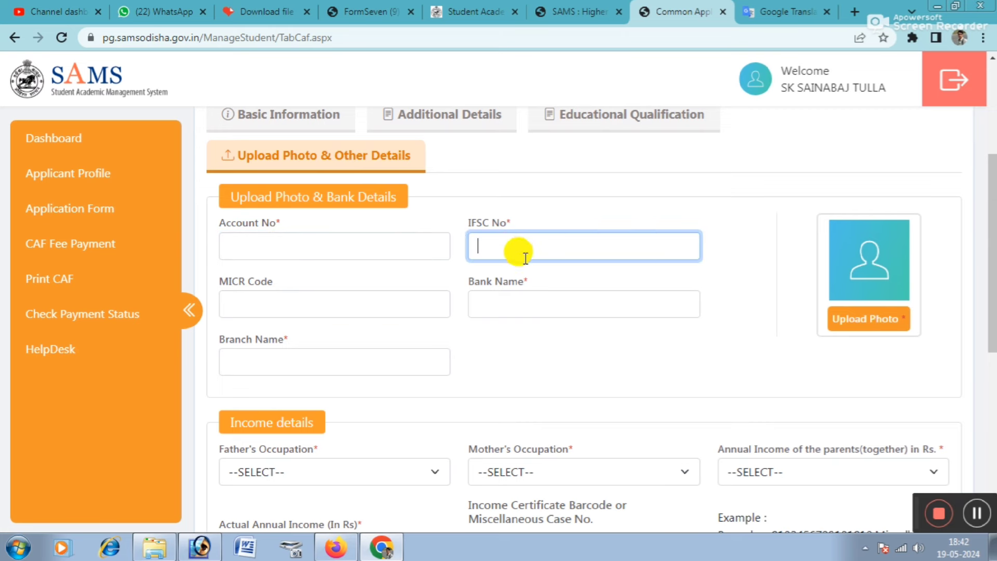
left_click_drag(220, 279, 275, 279)
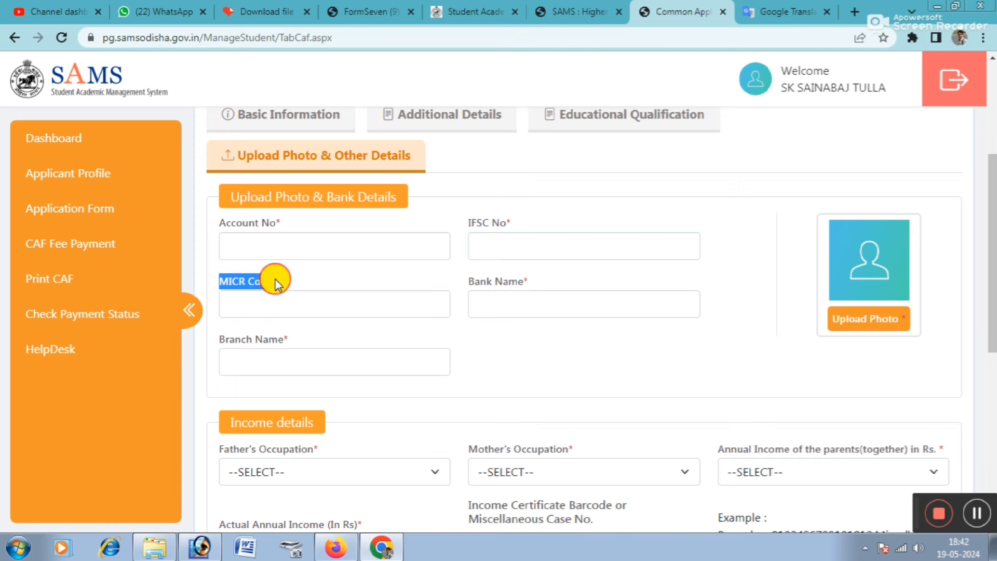
left_click(266, 312)
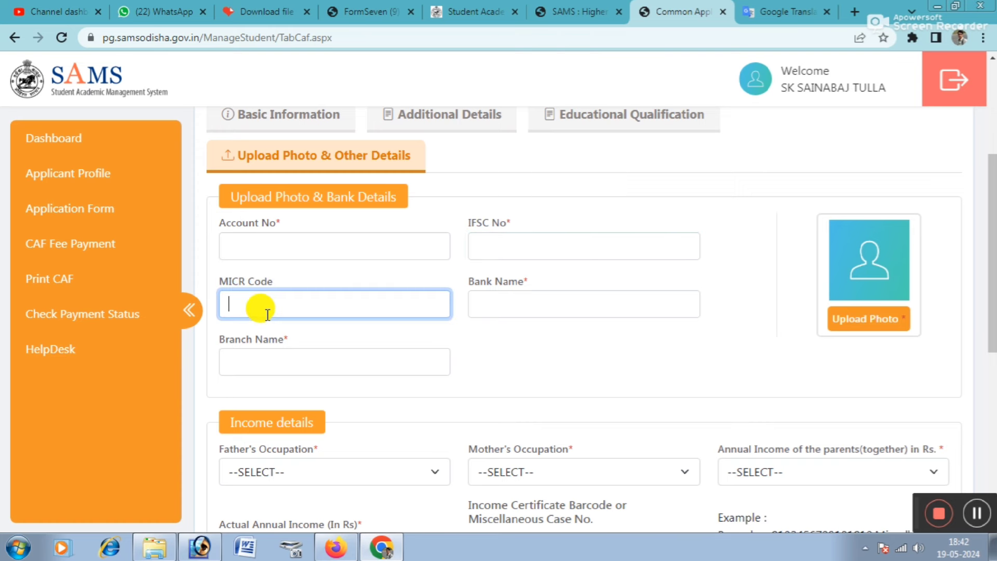
left_click(474, 303)
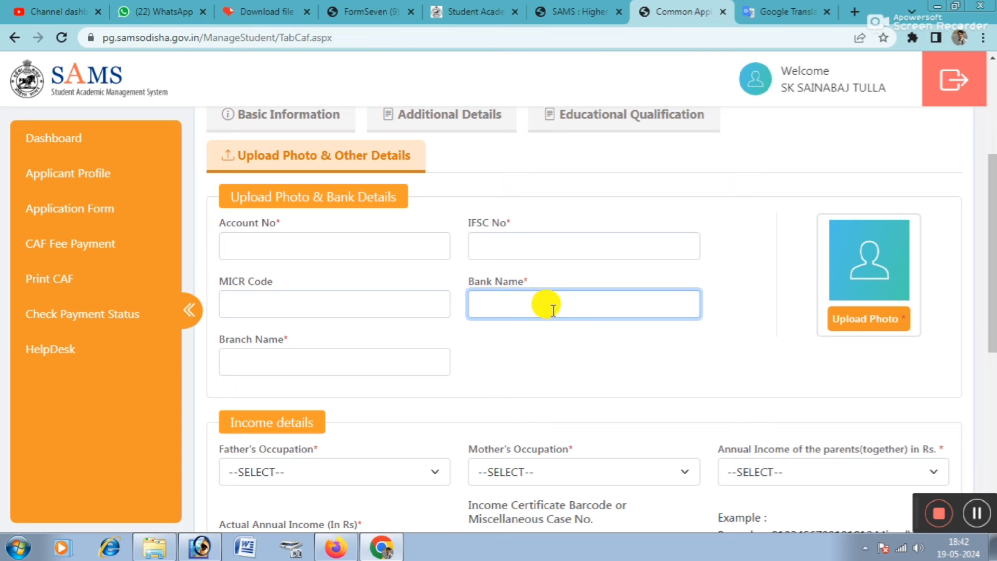
left_click(245, 358)
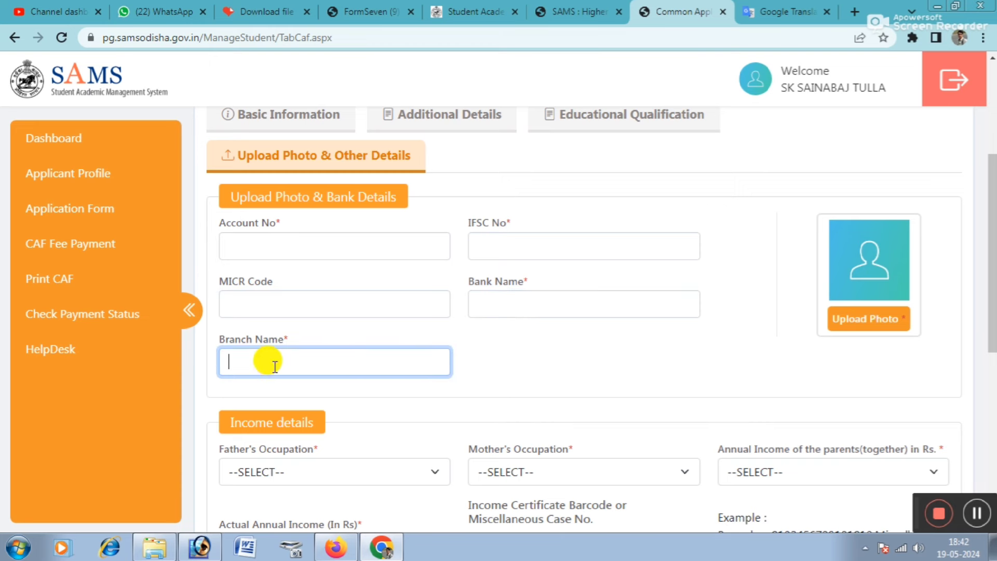
left_click(607, 369)
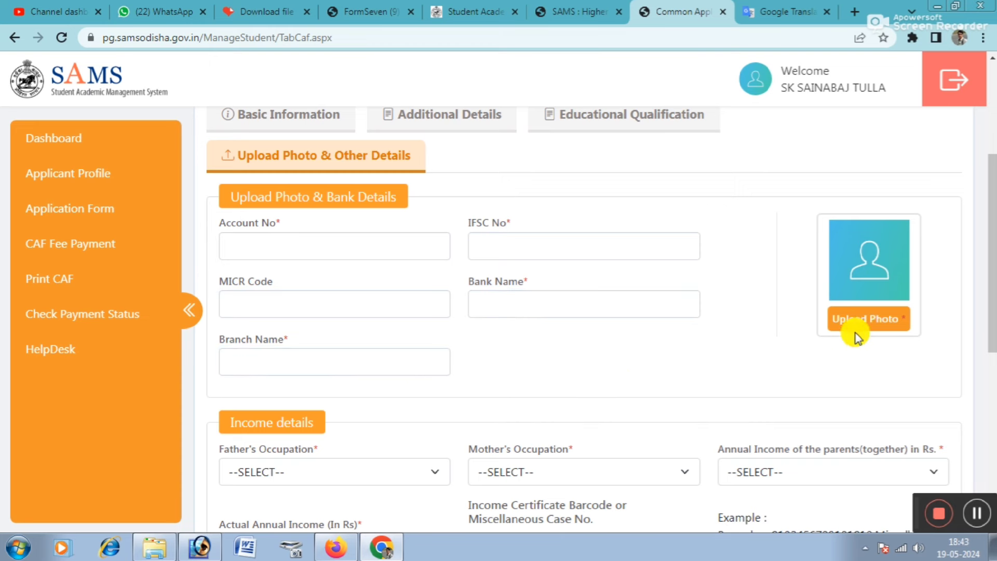
Step: Upload 2.jpg as the applicant's photo and confirm it with Ok
left_click(838, 326)
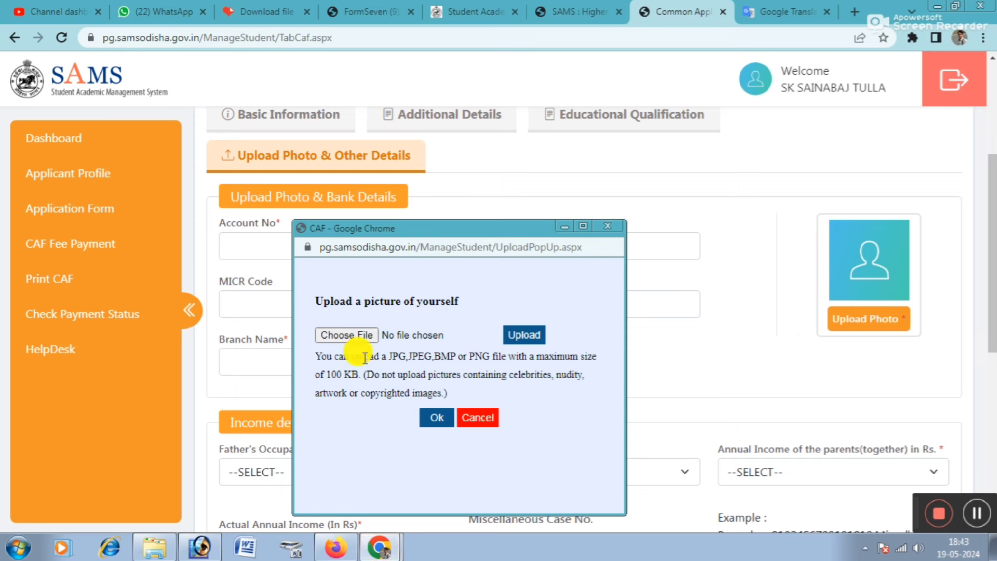
left_click_drag(387, 356, 504, 358)
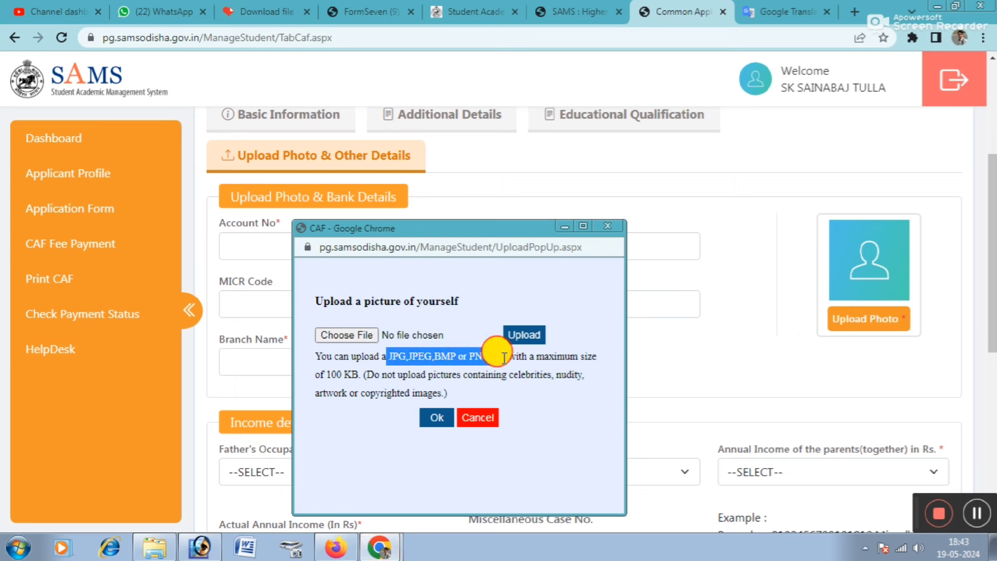
left_click(347, 341)
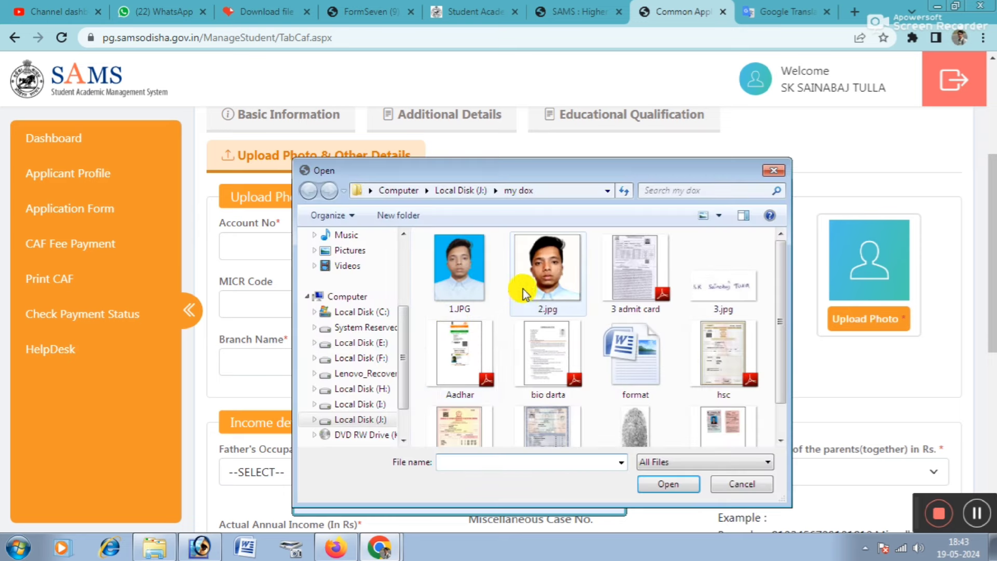
double_click(525, 283)
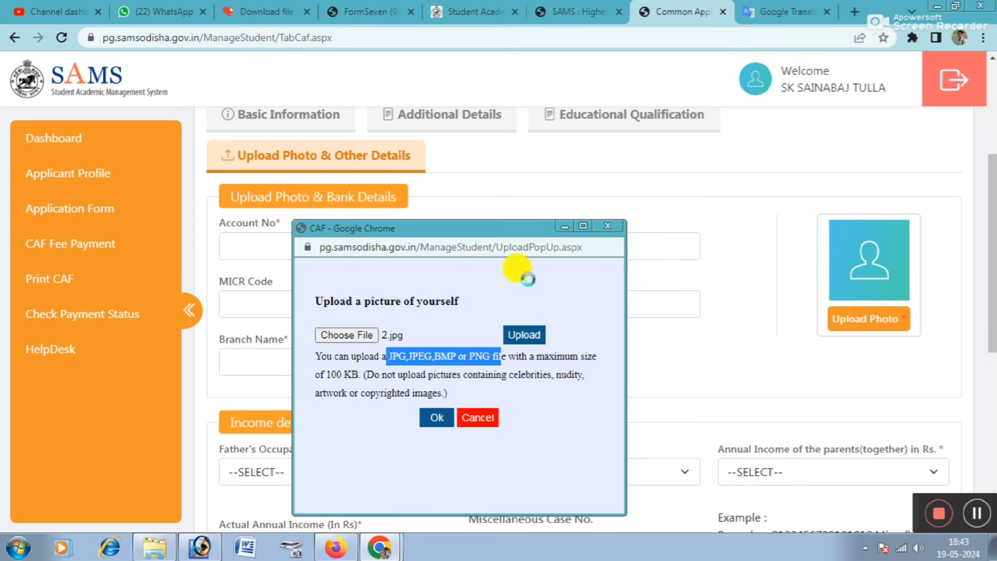
left_click(521, 341)
scroll(462, 425, "down", 1)
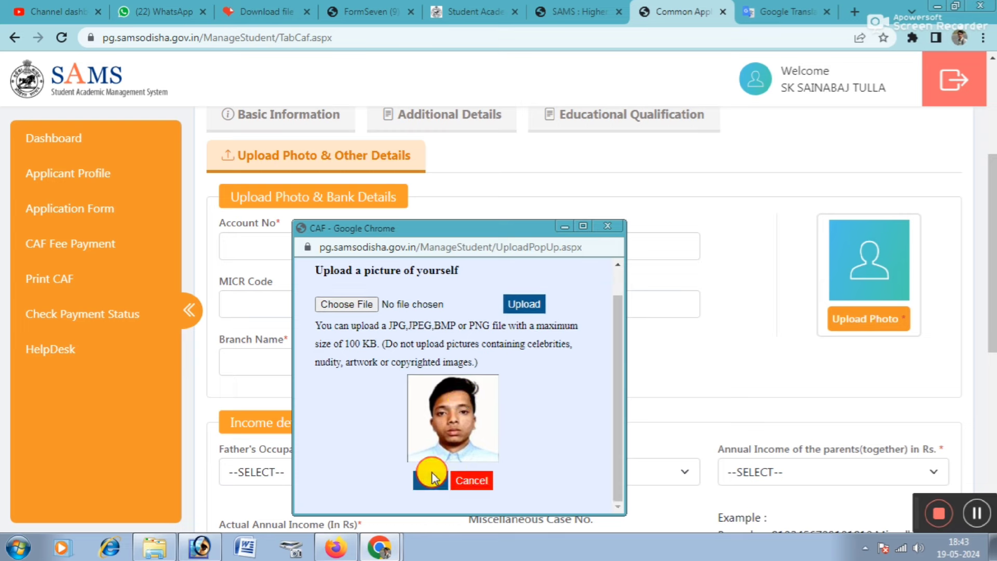
left_click(429, 474)
scroll(675, 353, "down", 3)
Step: Set father's occupation to OTHERS and mother's occupation to GOVT.SERVICE
scroll(519, 333, "down", 3)
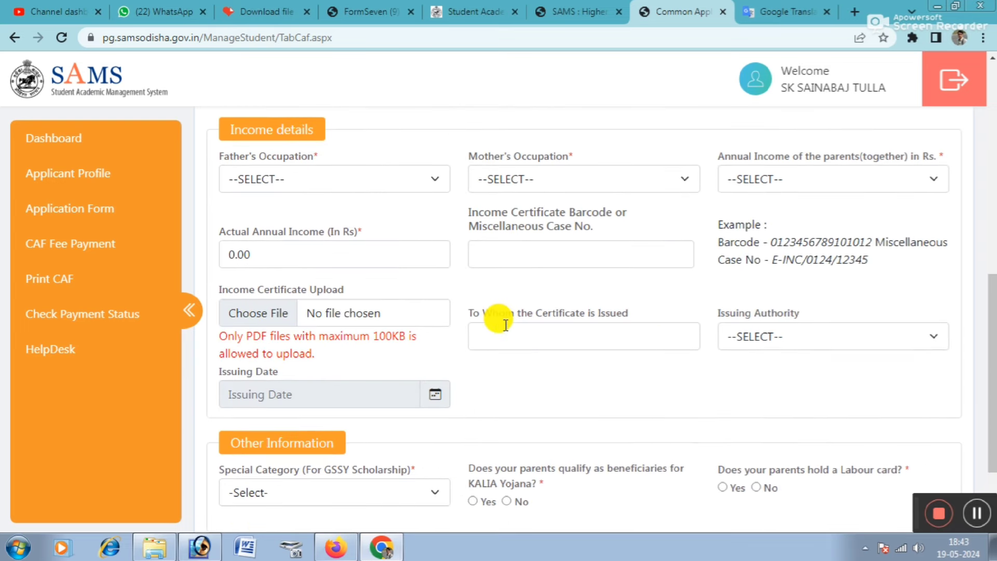
left_click(353, 179)
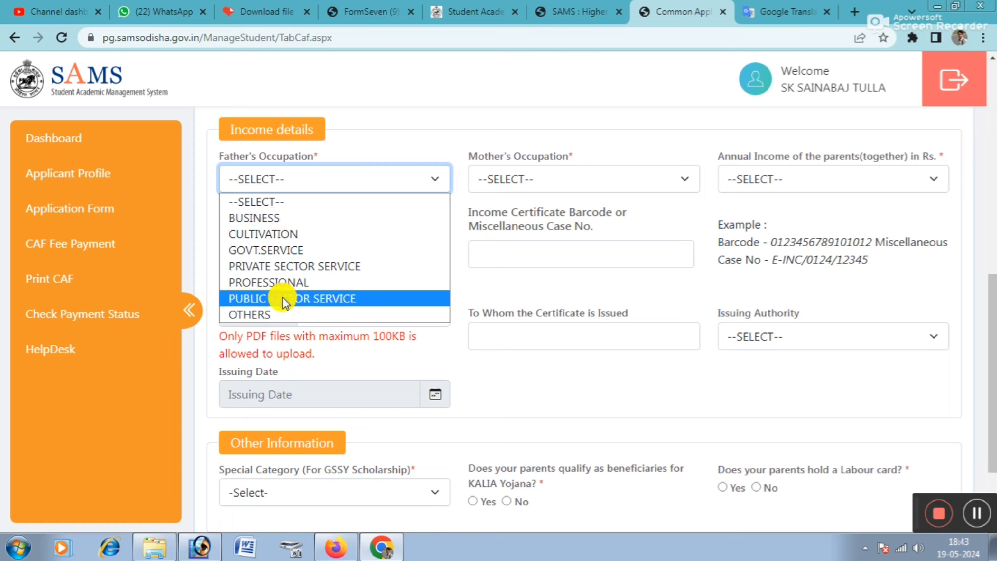
left_click(312, 314)
left_click(581, 185)
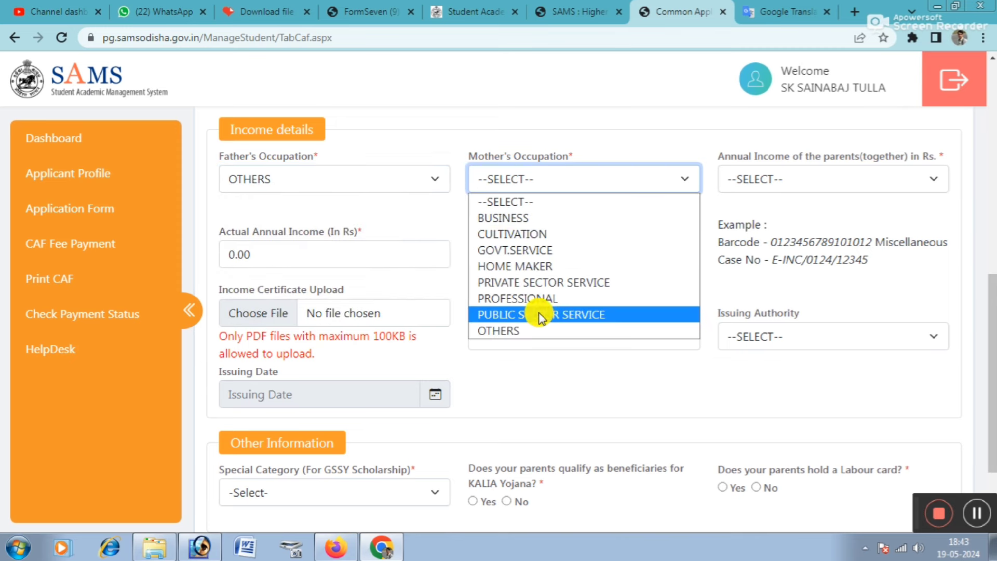
left_click(525, 266)
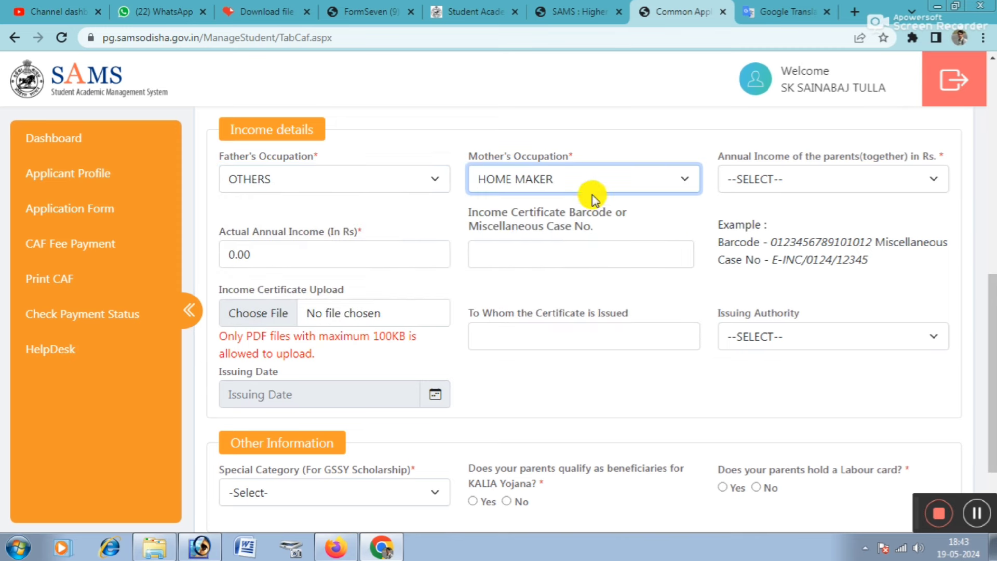
left_click(623, 186)
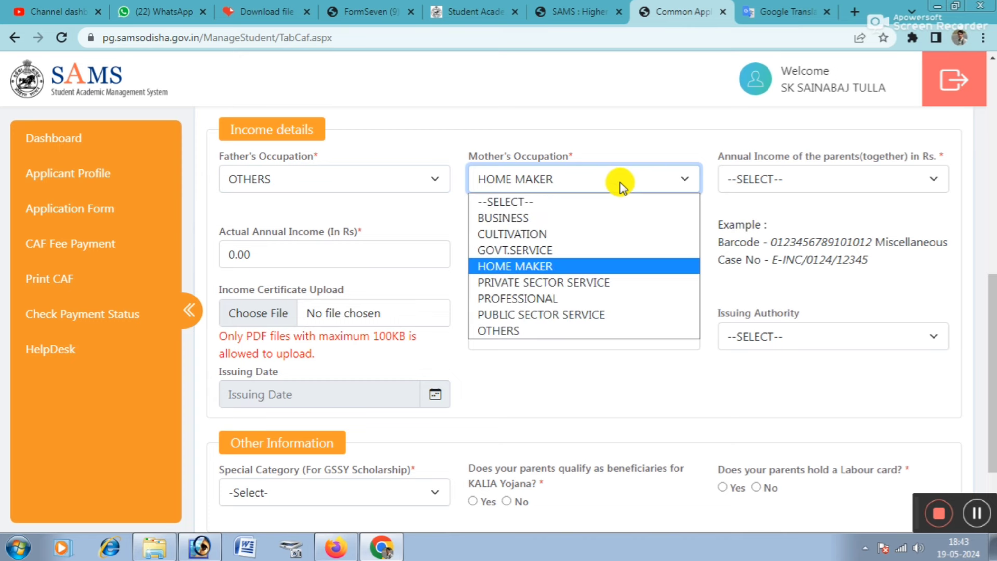
left_click(566, 251)
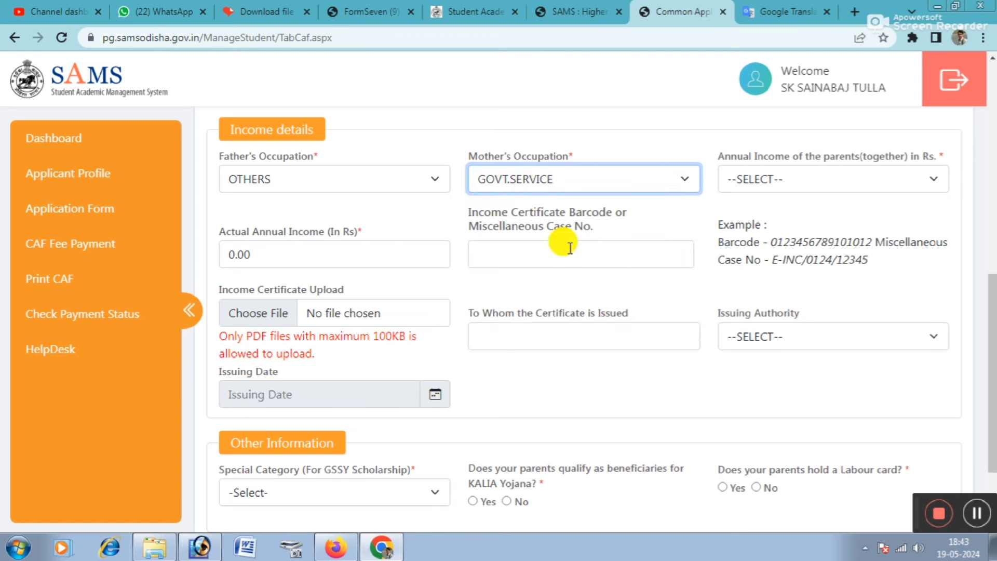
Step: Choose 0 to 1.5 Lakh as the parents' annual income range
left_click(825, 182)
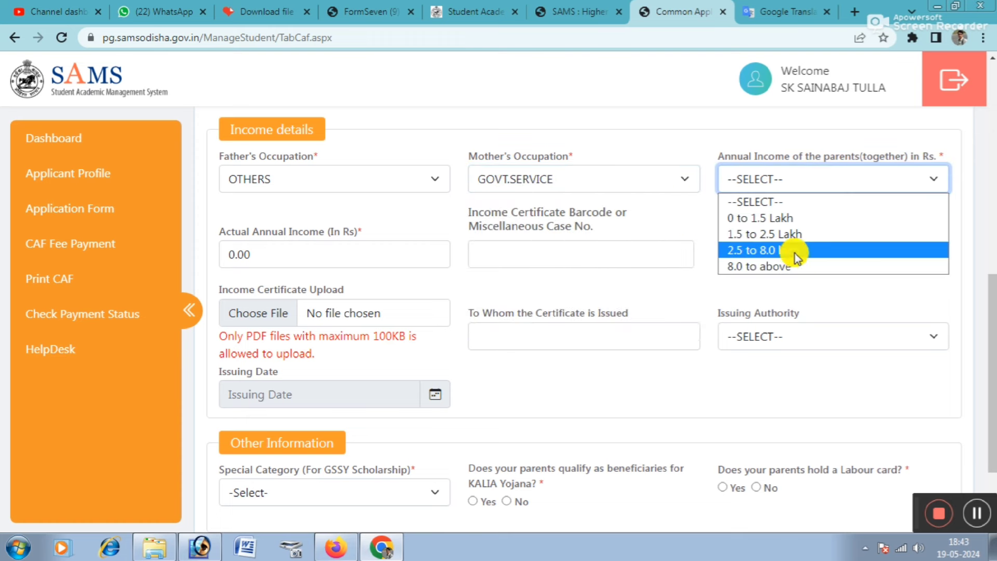
left_click(777, 220)
left_click(811, 177)
left_click(793, 217)
left_click(349, 249)
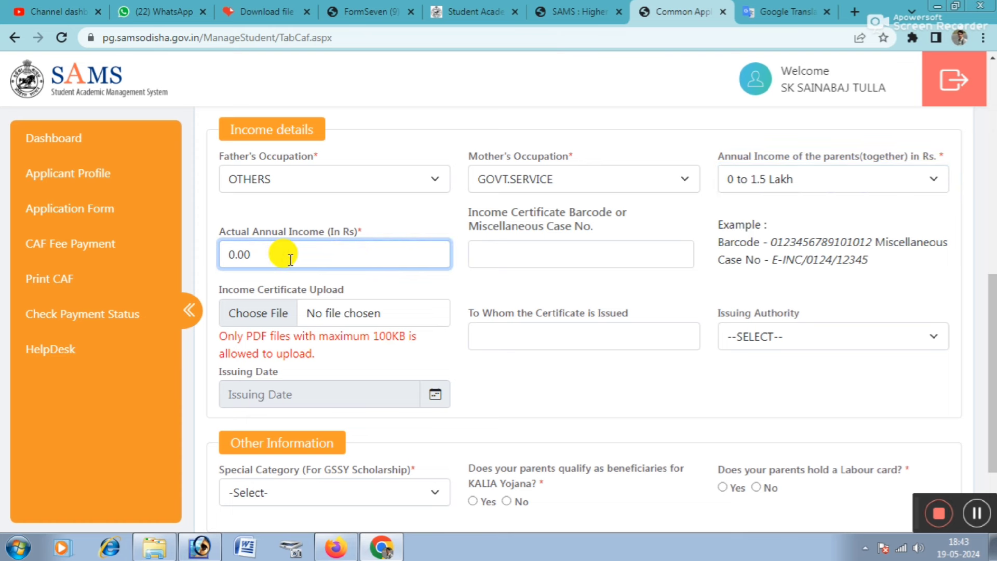
Step: Replace the 0.00 Actual Annual Income with 60000
left_click_drag(282, 256, 232, 255)
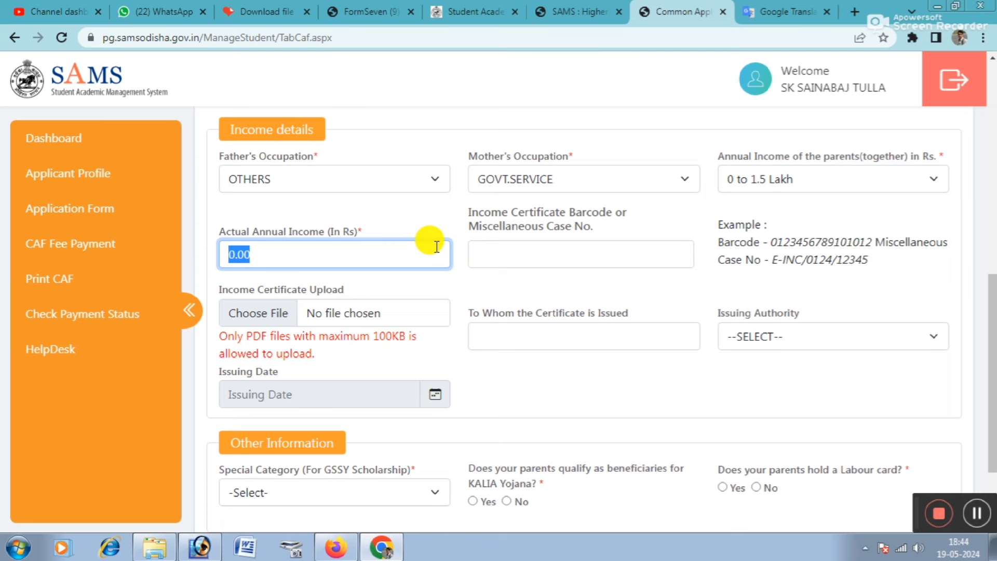
type("60000")
left_click(407, 189)
left_click(407, 189)
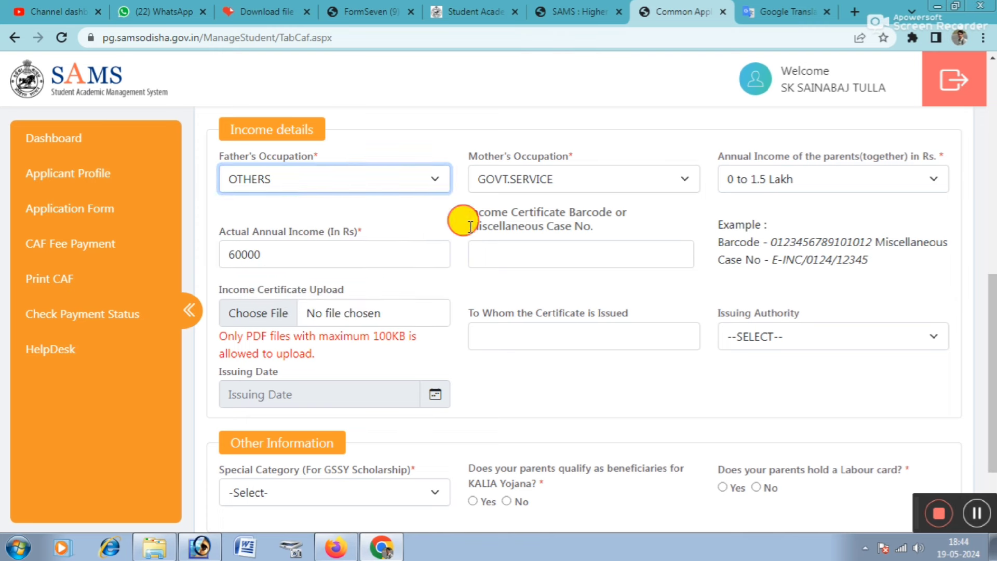
left_click(470, 227)
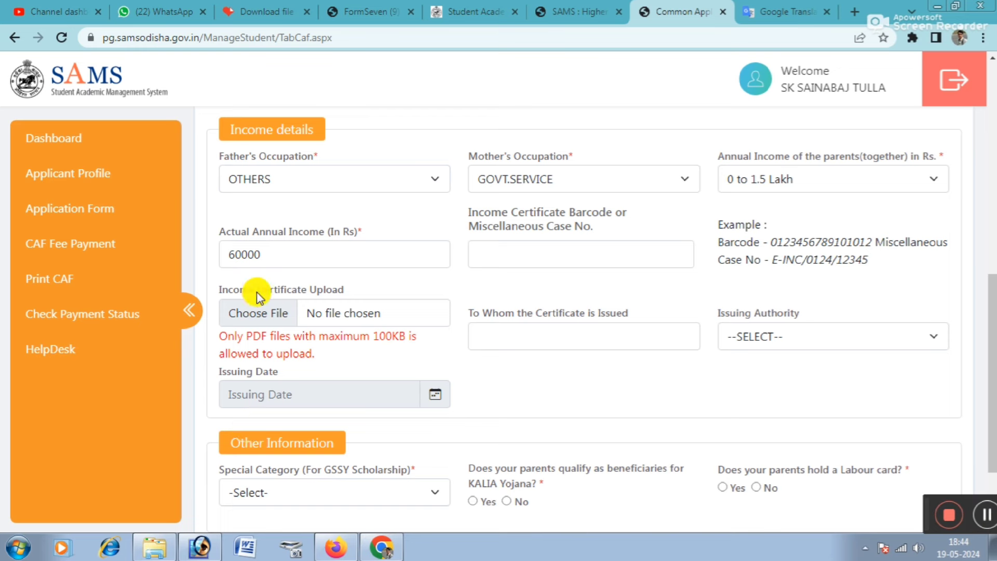
Step: Review the income certificate notes: case number format, 100KB PDF-only limit and recipient field
left_click(527, 254)
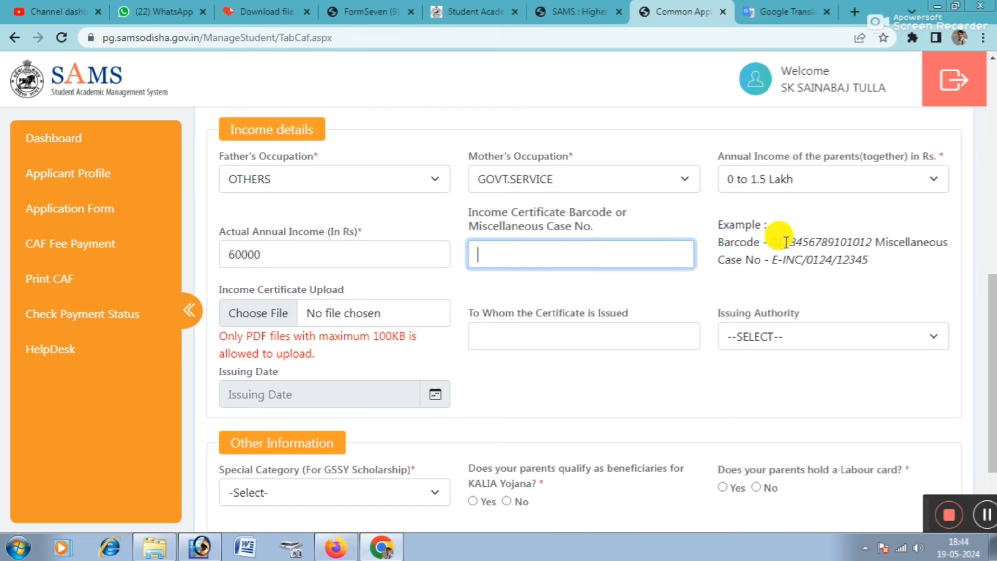
left_click_drag(718, 259, 789, 289)
left_click(571, 284)
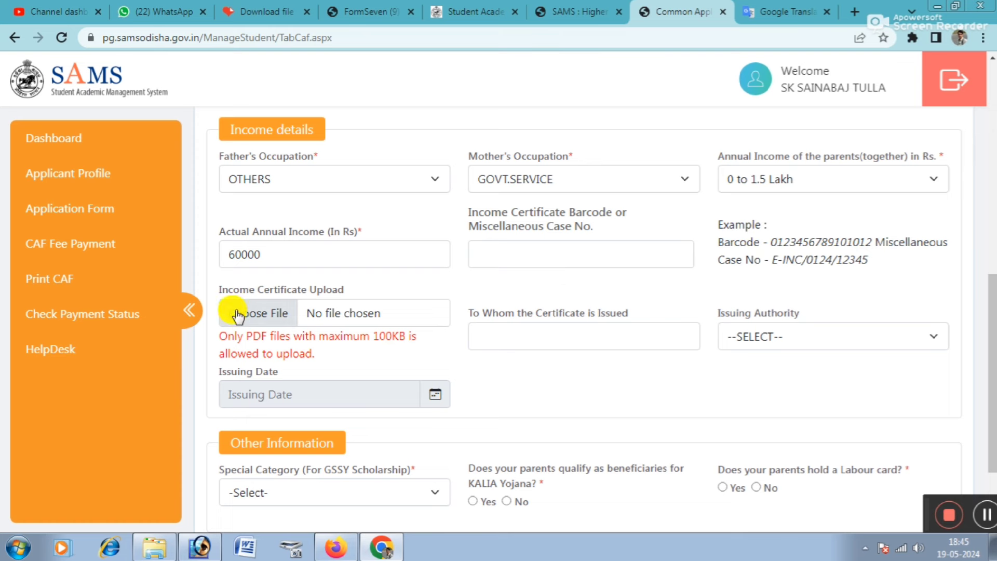
left_click_drag(380, 336, 411, 337)
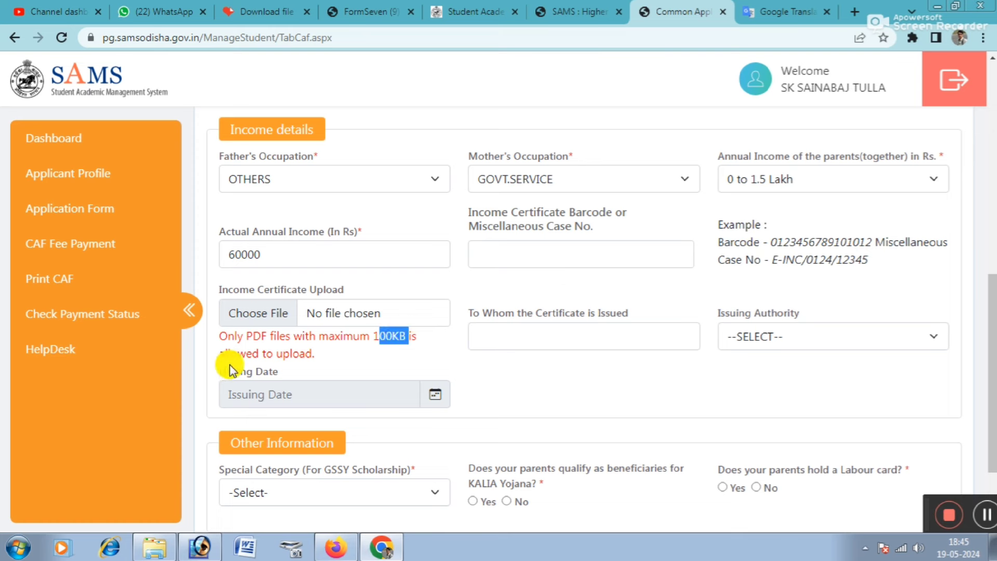
left_click_drag(242, 340, 274, 341)
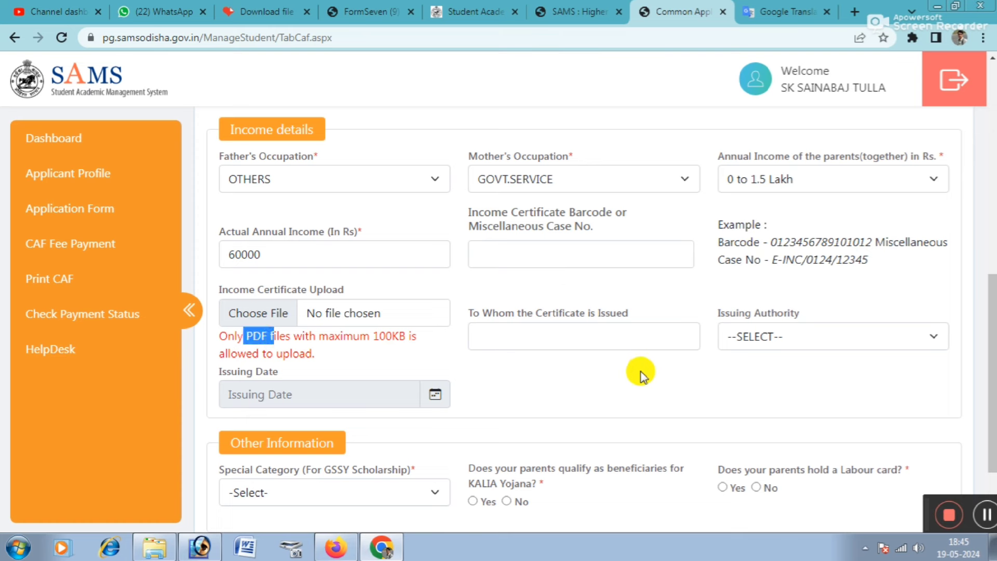
left_click(587, 379)
left_click(474, 332)
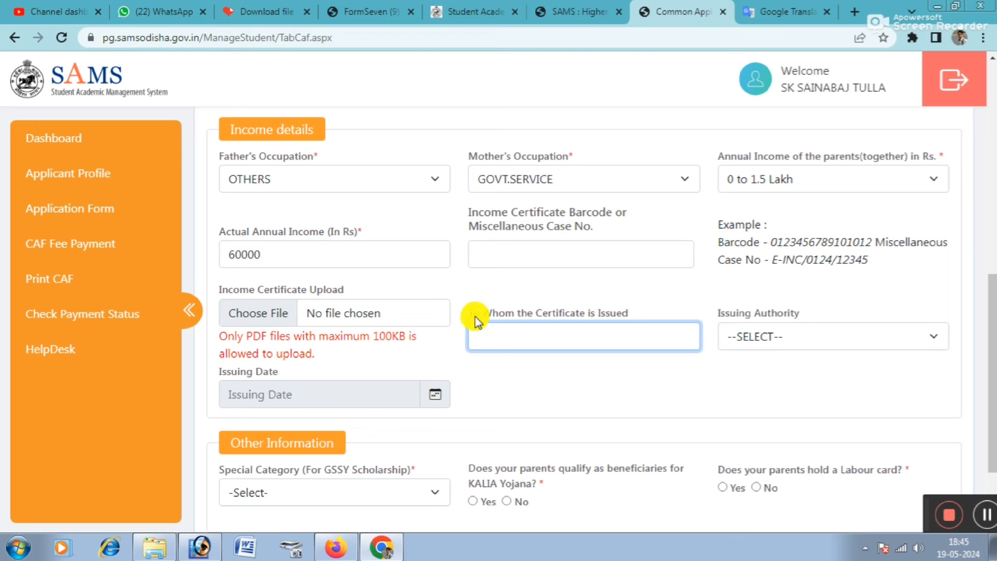
left_click_drag(475, 314, 632, 314)
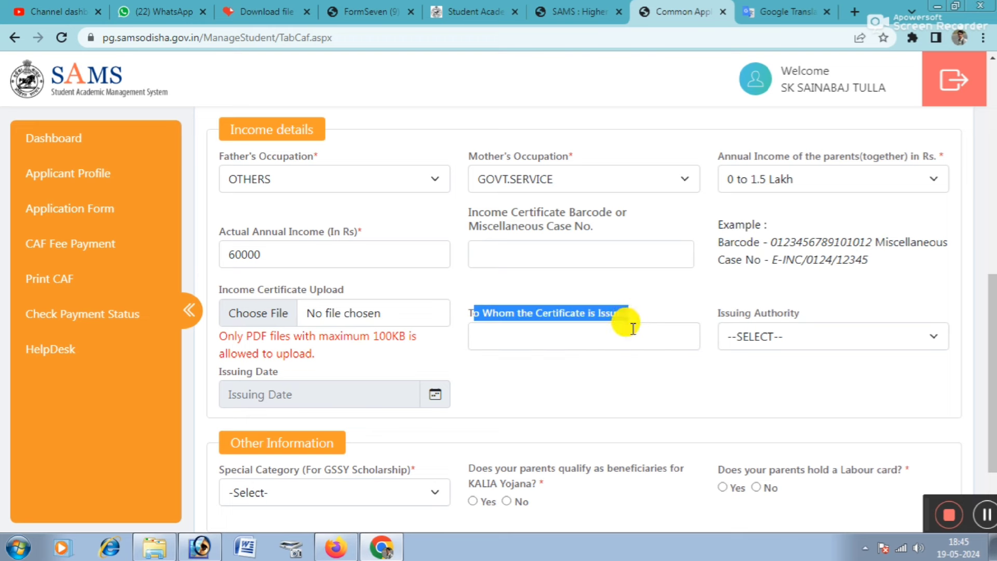
left_click(541, 344)
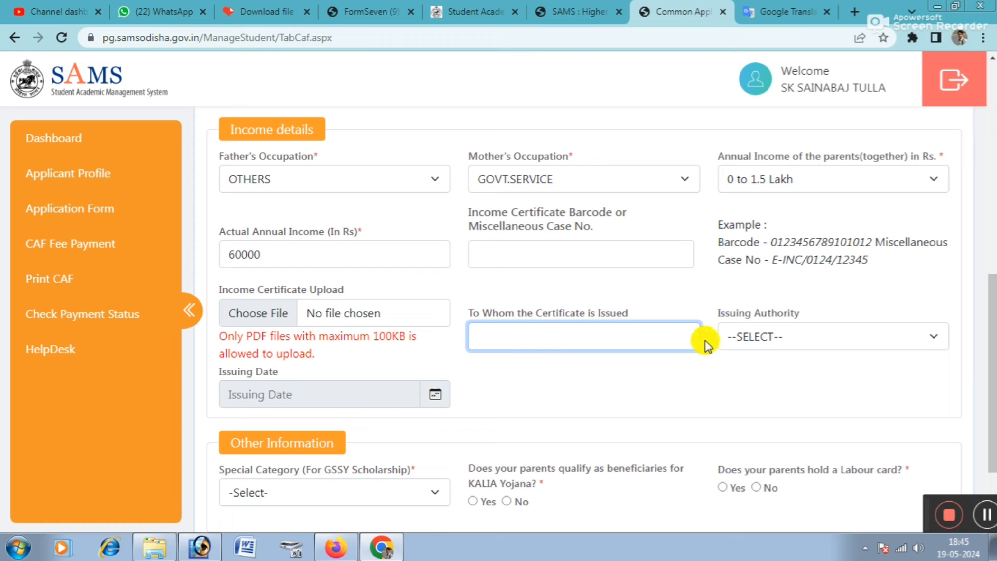
Step: Set the certificate issuing authority to Revenue Officers and issuing date to 15-May-2024
left_click(790, 337)
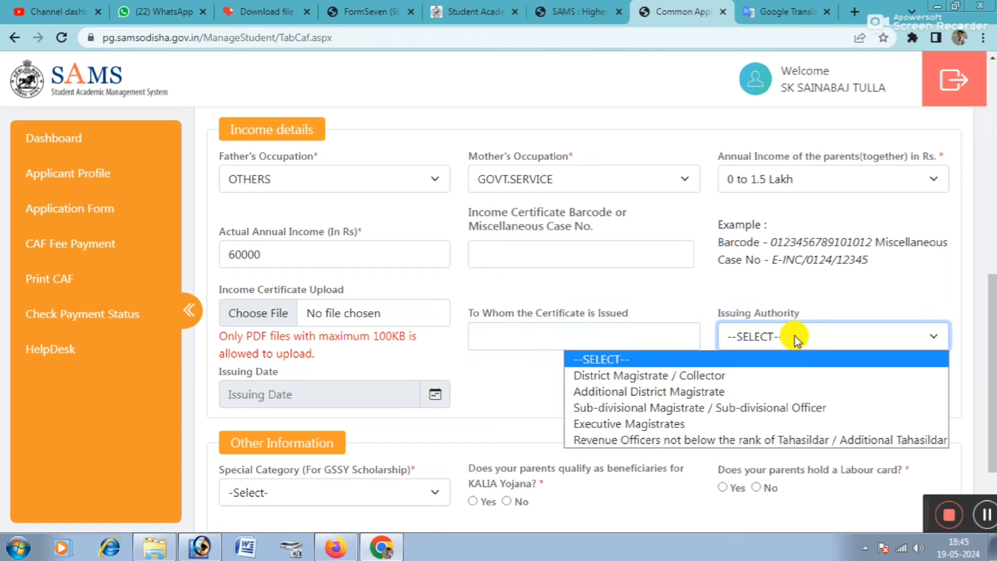
left_click(749, 440)
scroll(387, 394, "down", 1)
left_click(323, 321)
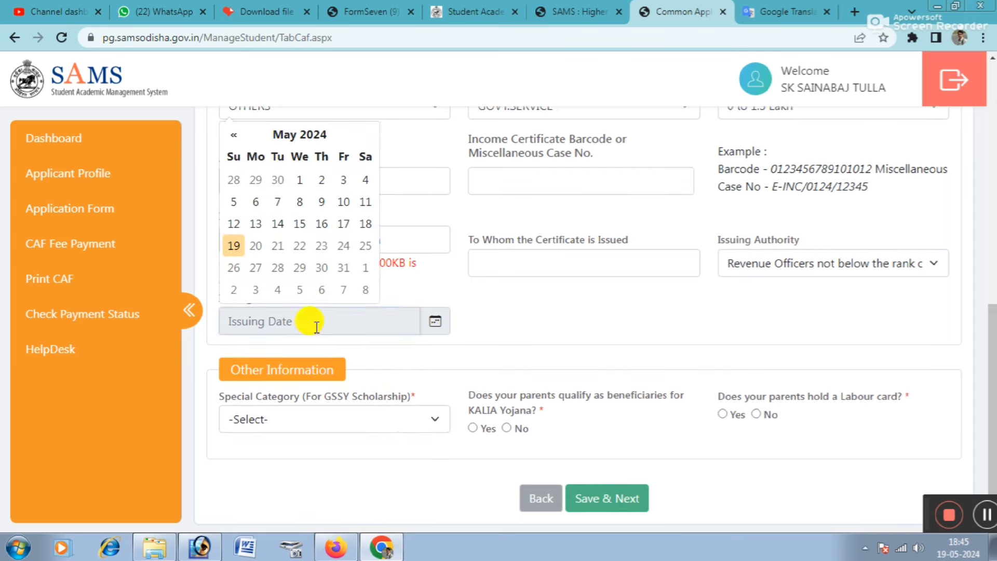
left_click(294, 223)
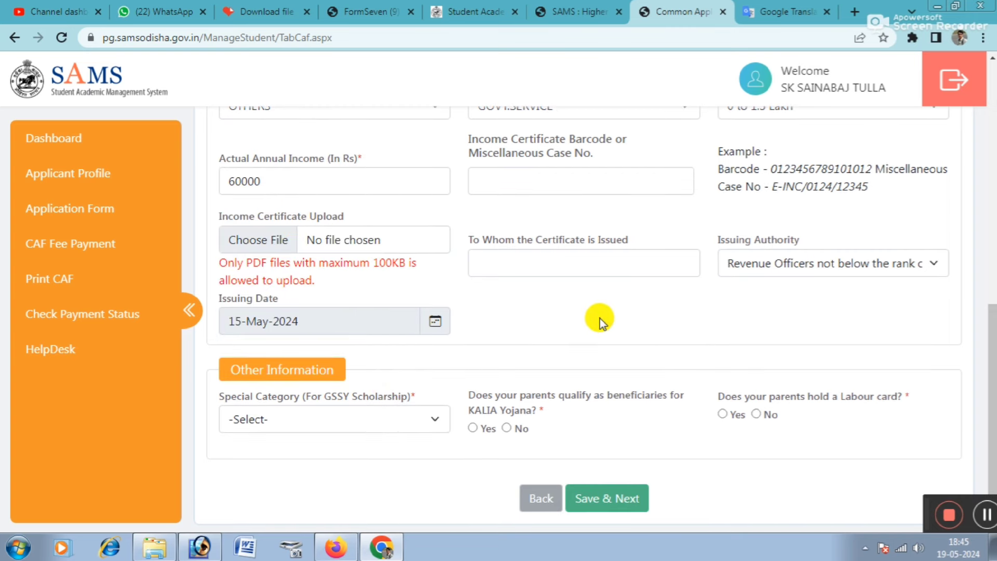
scroll(600, 319, "down", 1)
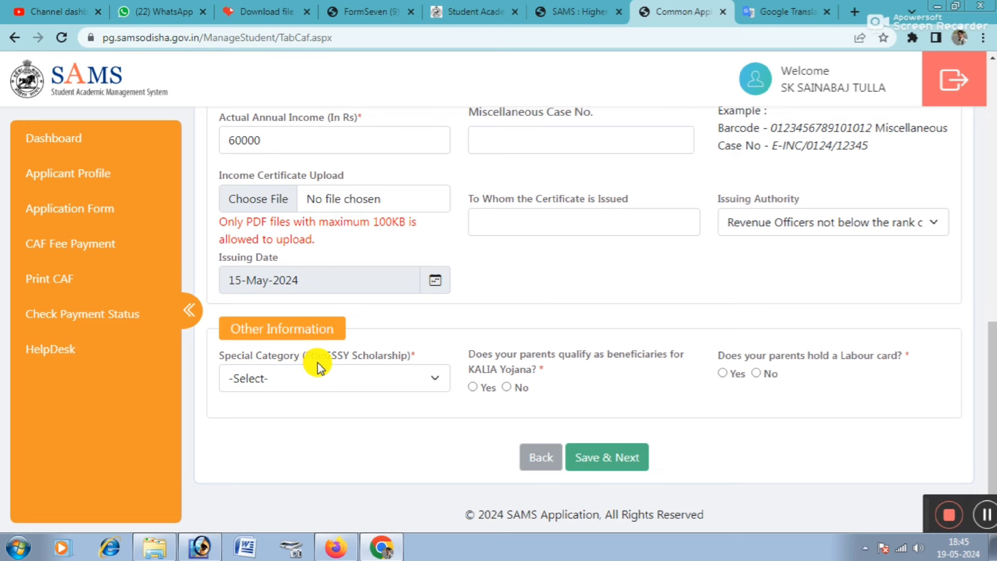
left_click(346, 380)
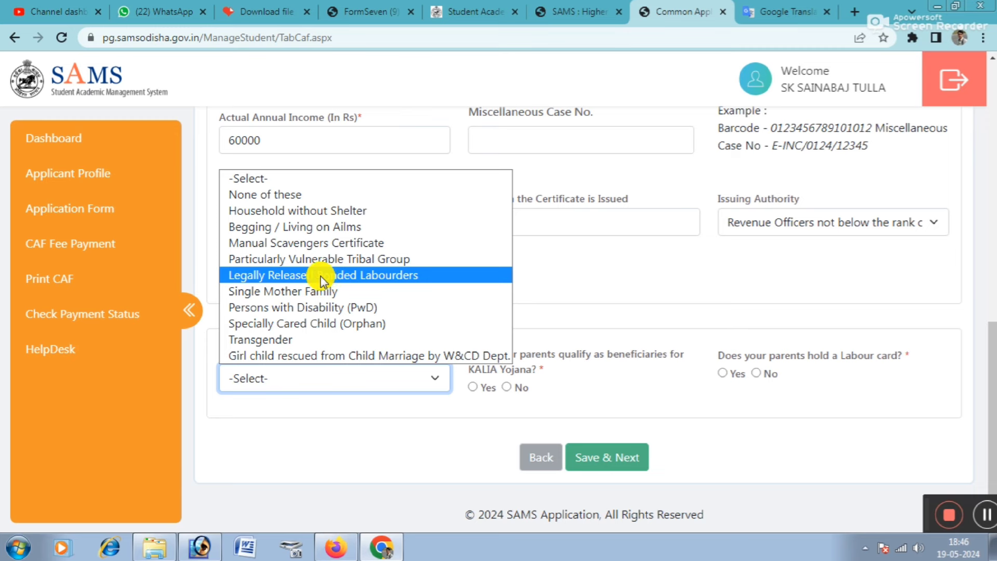
Step: Set special category to None of these and answer No to KALIA Yojana
left_click(316, 199)
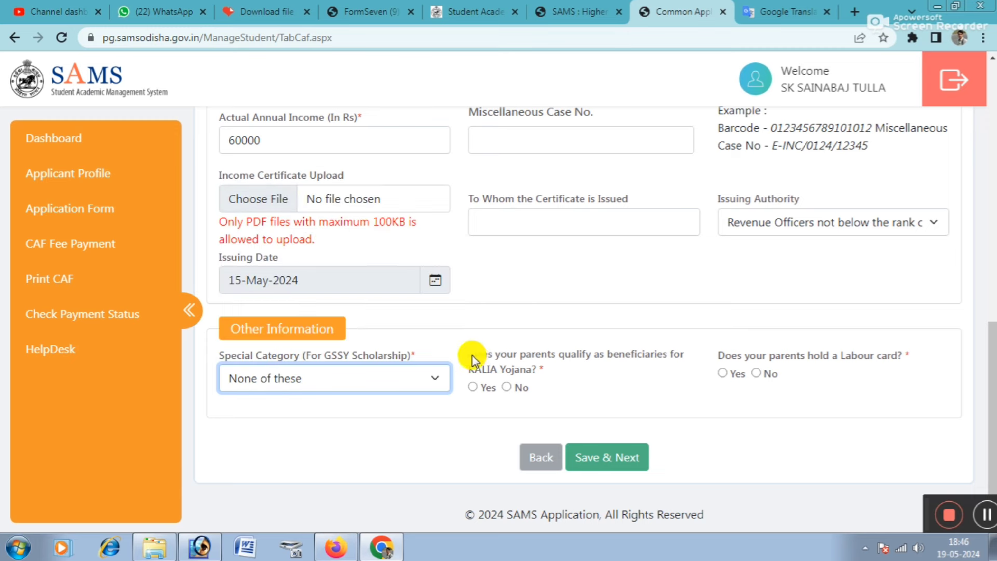
left_click_drag(471, 355, 632, 378)
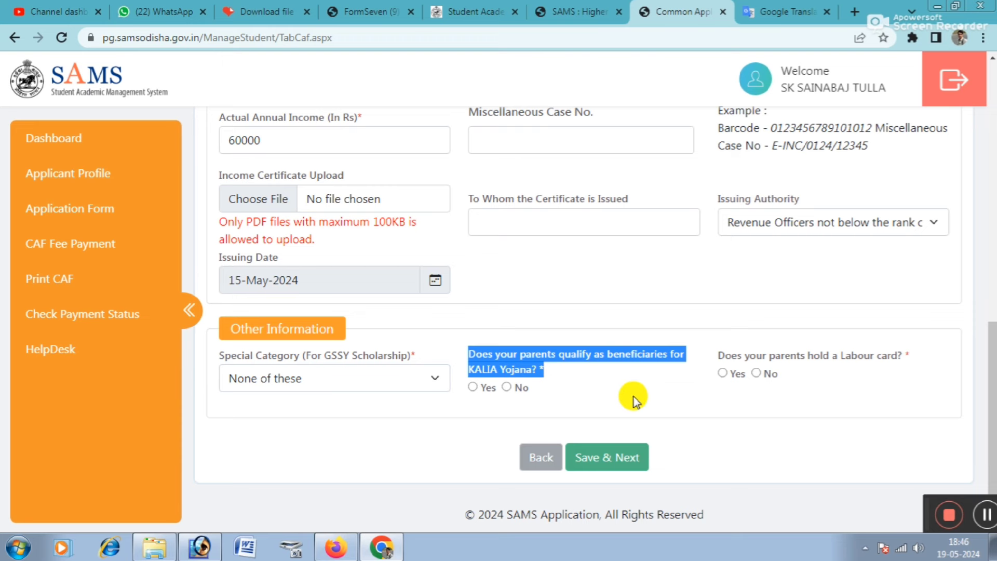
left_click(628, 396)
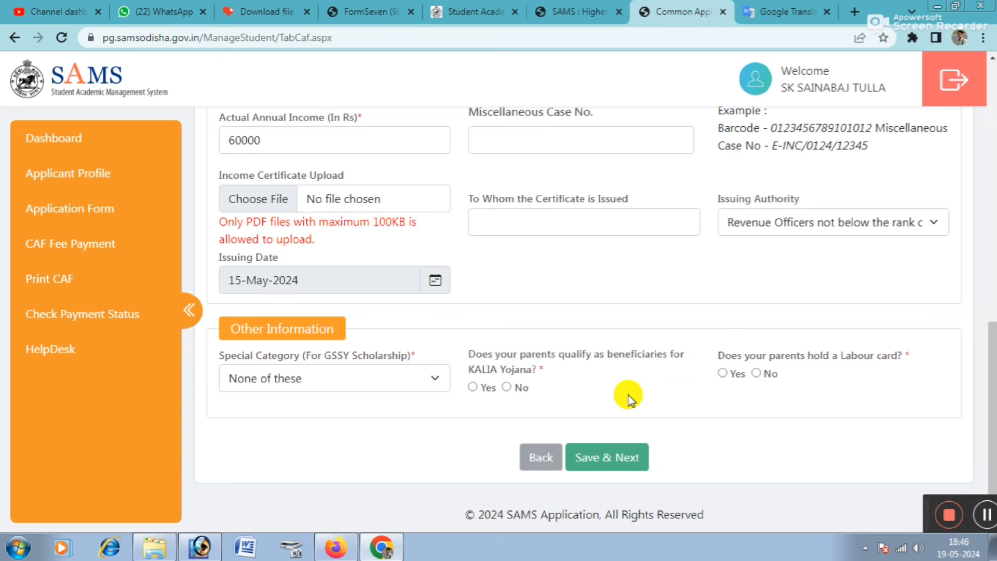
left_click(472, 387)
left_click(507, 387)
Step: Answer No to the Labour card question
left_click_drag(757, 357, 924, 359)
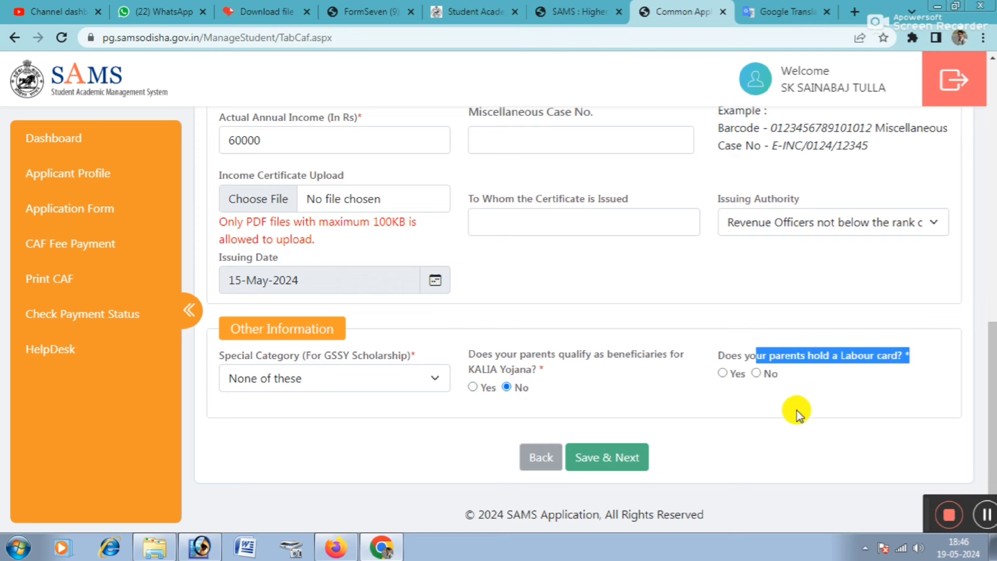
left_click(725, 375)
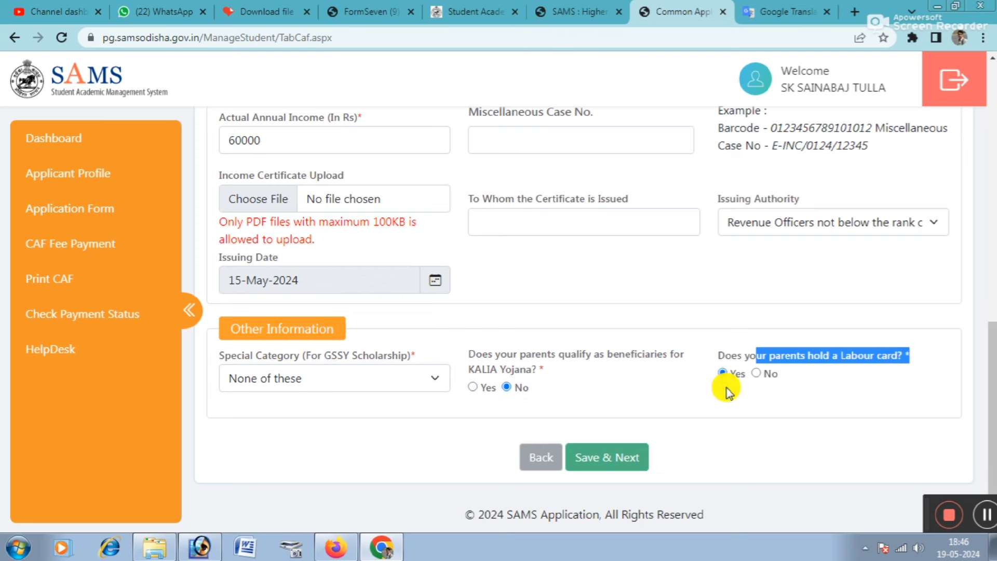
left_click(754, 377)
left_click(771, 416)
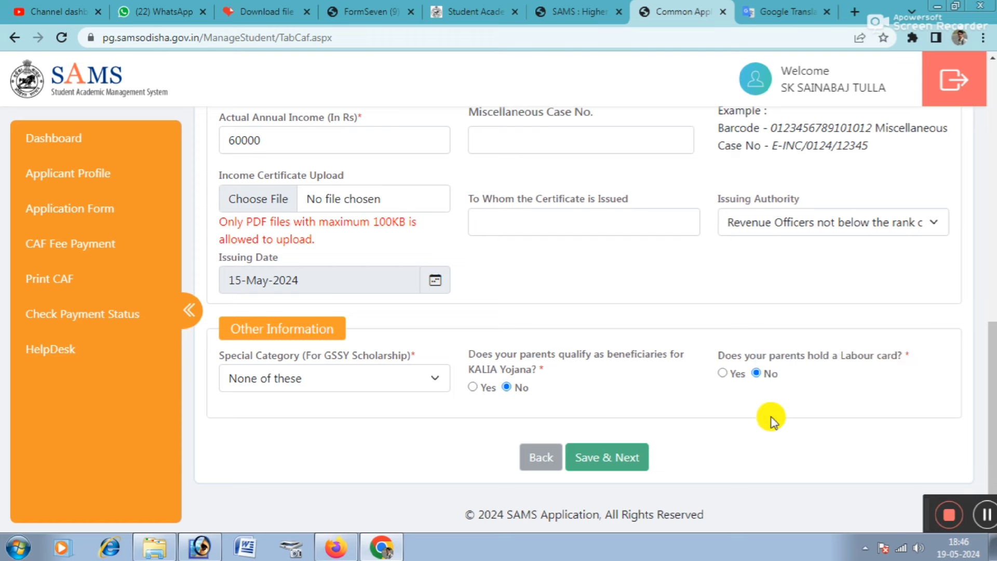
Step: Save past the account number alert, tick the CAF declaration and submit
left_click(616, 459)
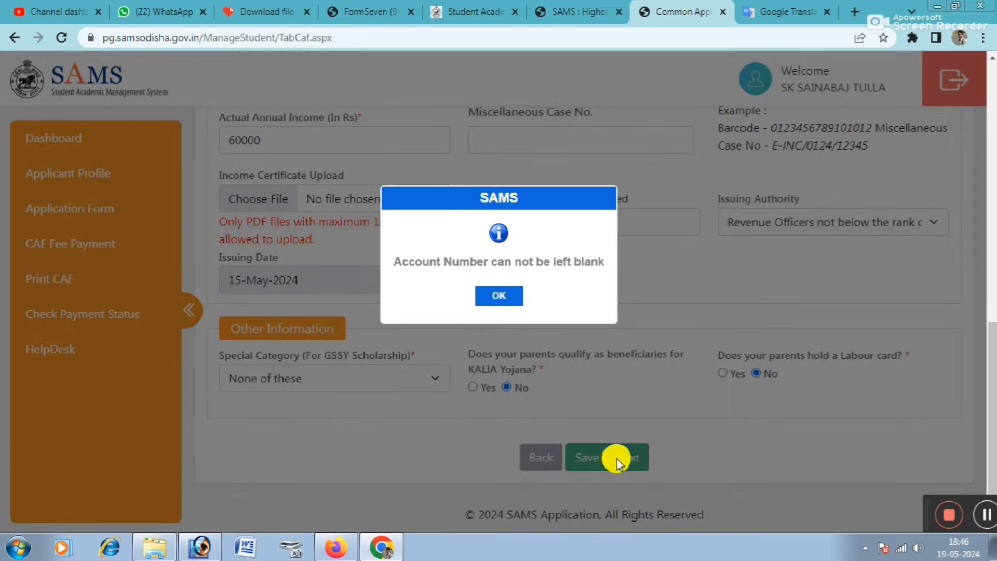
left_click(503, 295)
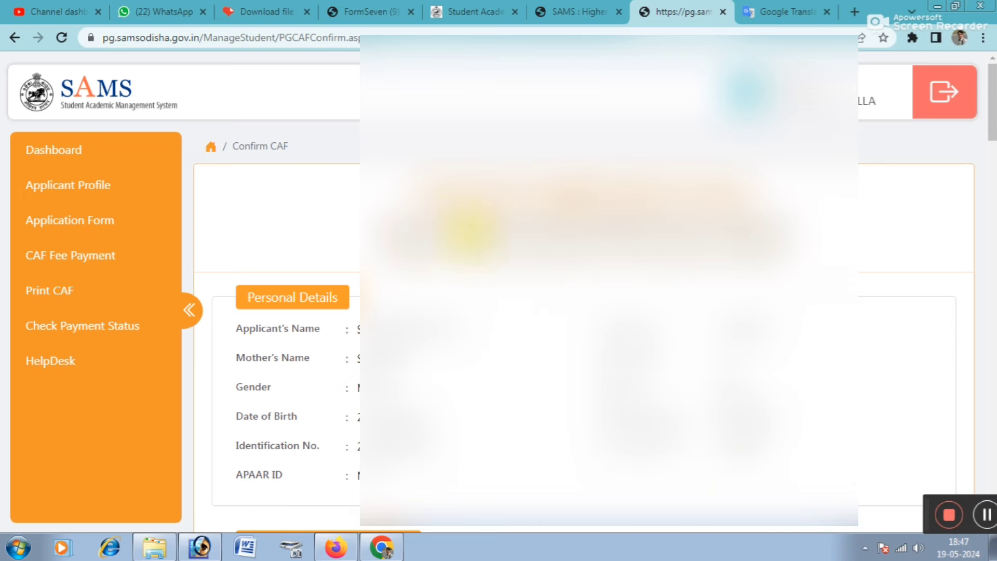
scroll(470, 228, "down", 10)
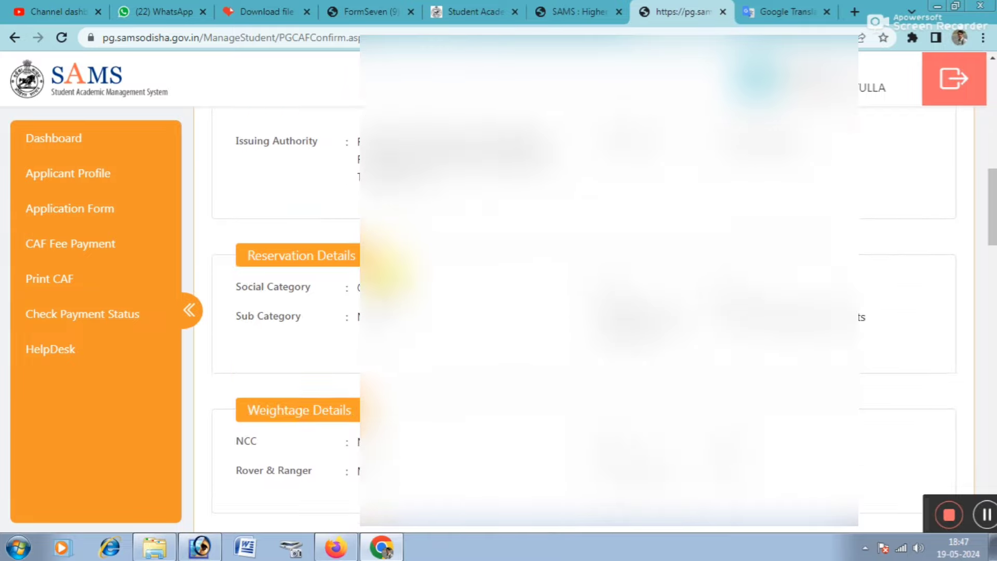
scroll(389, 275, "down", 15)
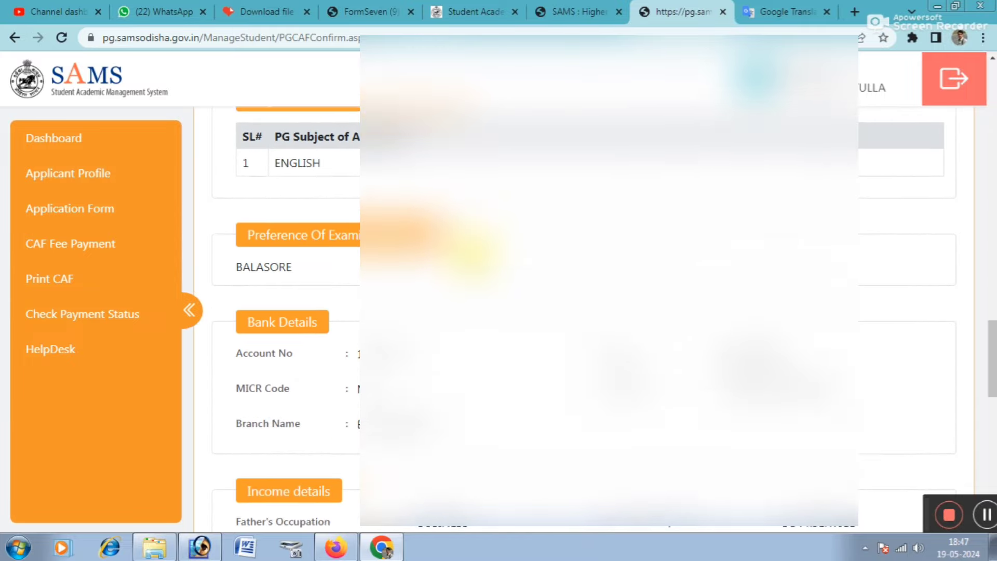
scroll(470, 254, "down", 15)
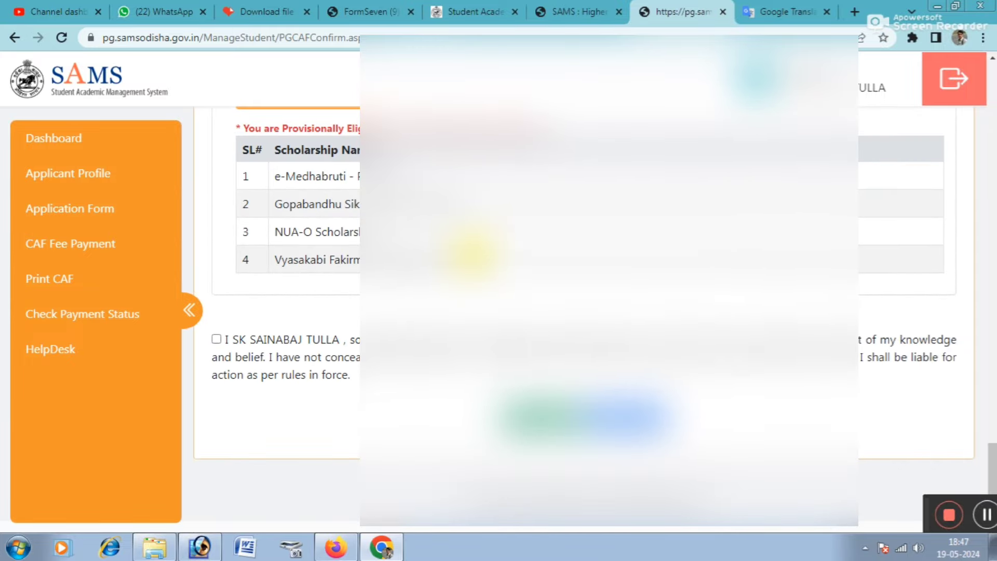
left_click(216, 339)
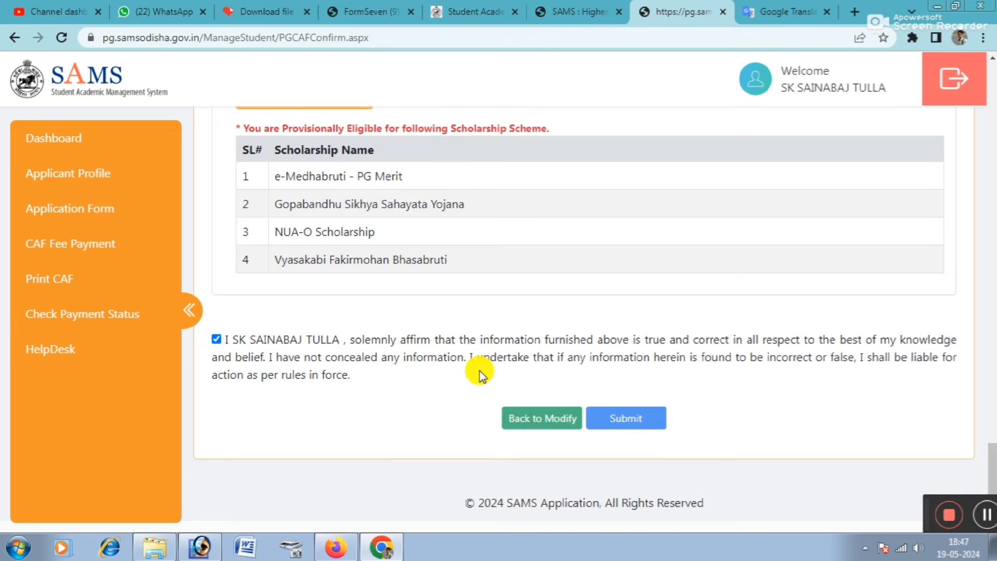
left_click(618, 418)
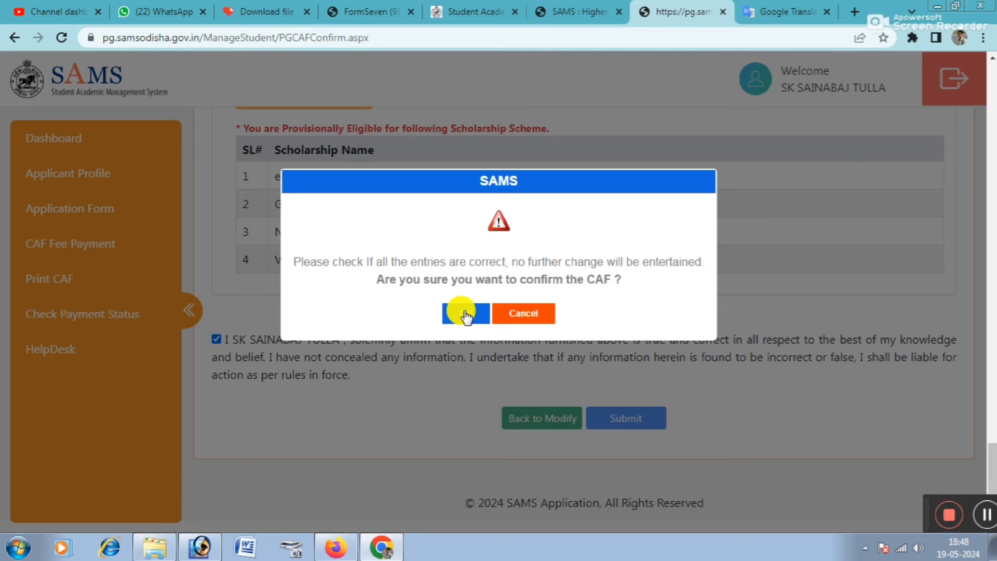
Step: Dismiss the CAF confirmation prompt to reach the manual's Record Saved Successfully figure
left_click(524, 313)
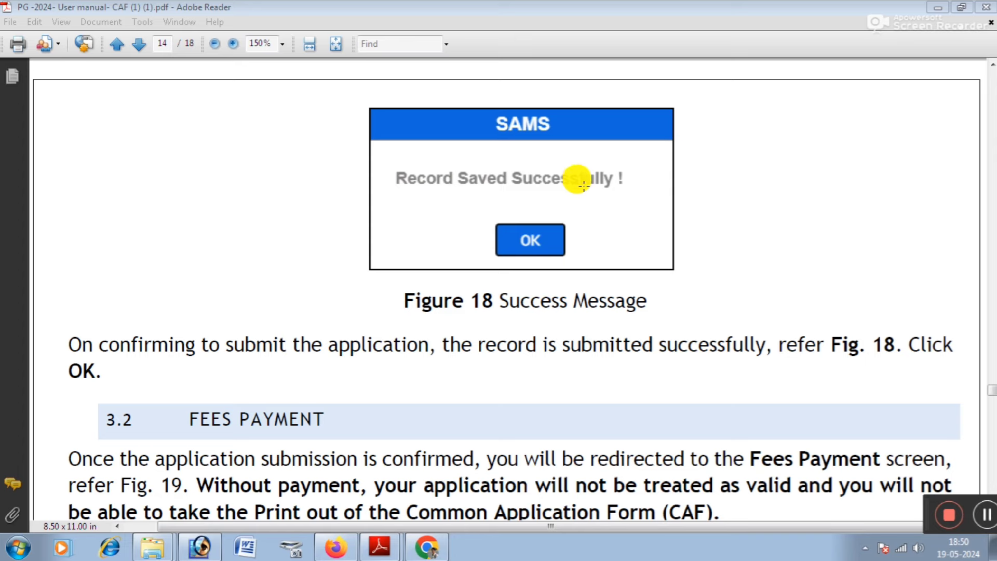
Step: Scroll the manual to section 3.3 Check Payment Status and mark the Print action in Figure 22
scroll(683, 251, "down", 7)
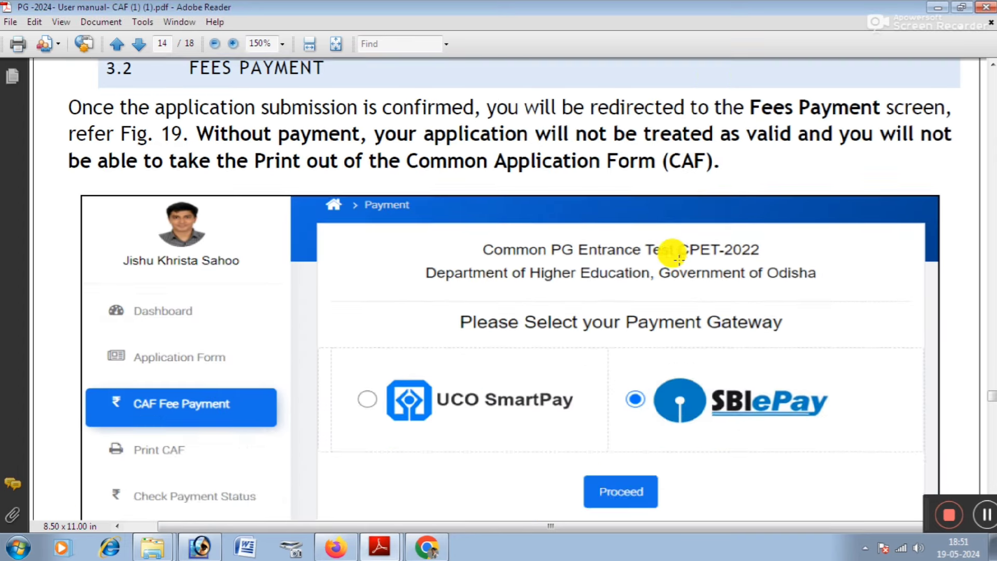
scroll(675, 253, "down", 3)
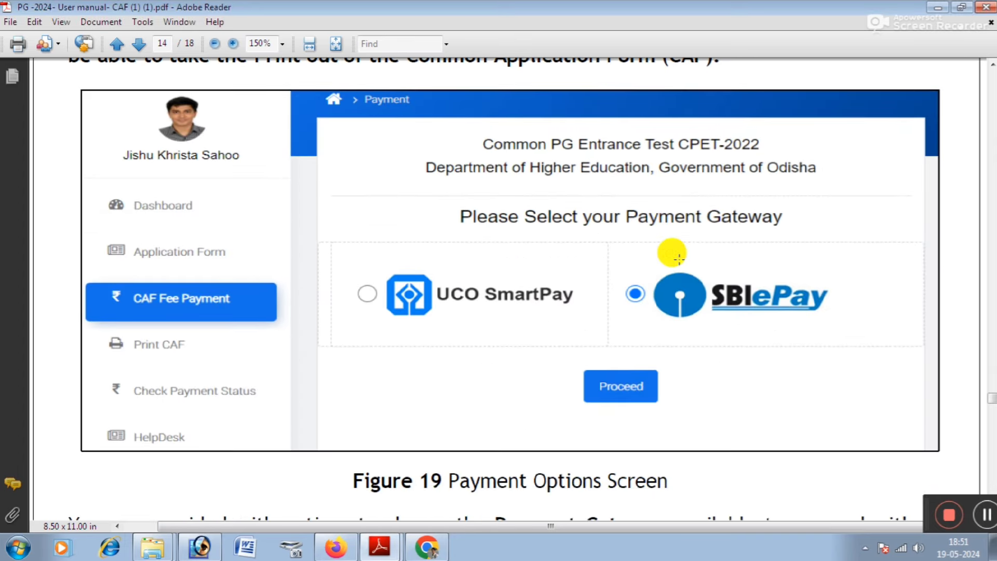
scroll(679, 258, "up", 1)
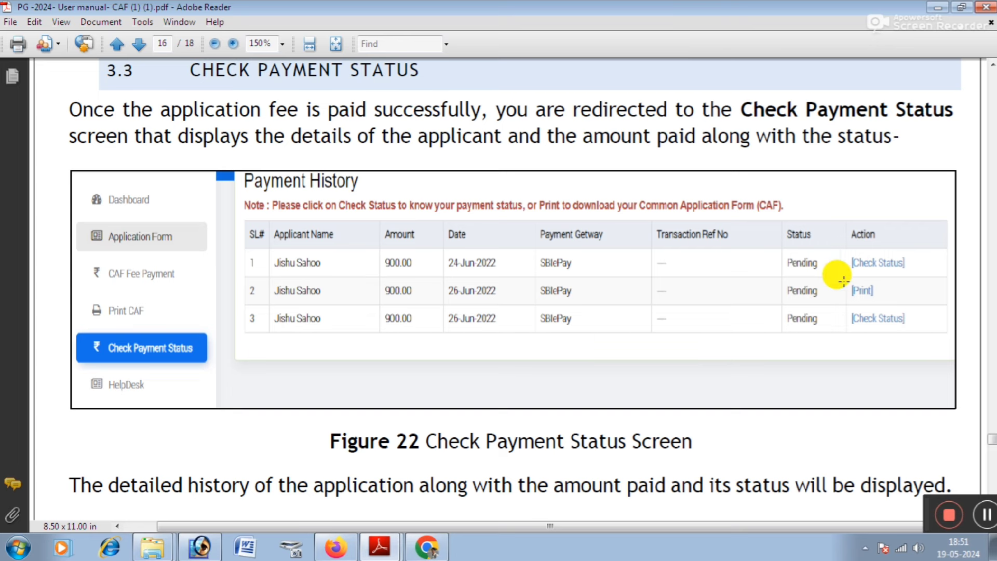
left_click_drag(844, 287, 889, 301)
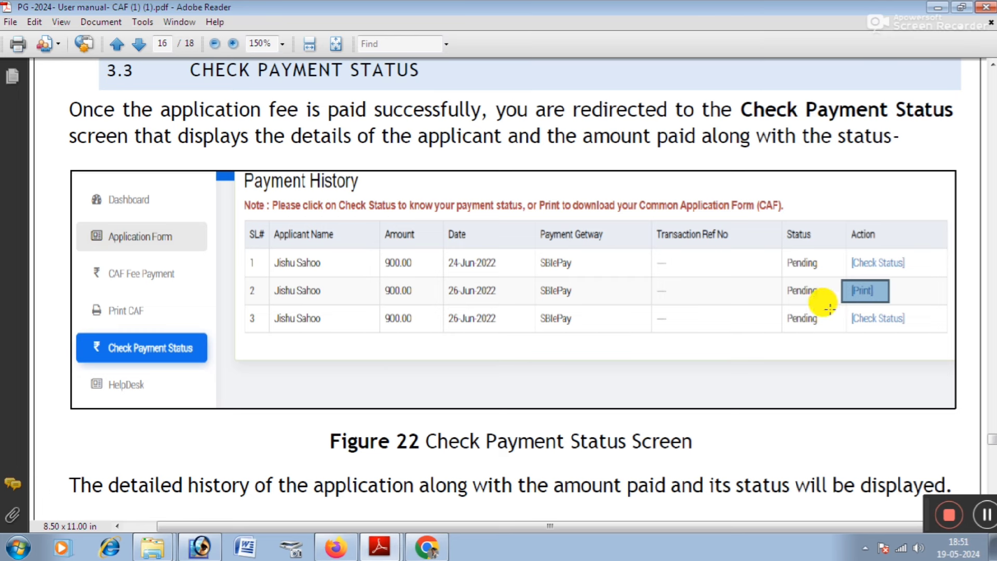